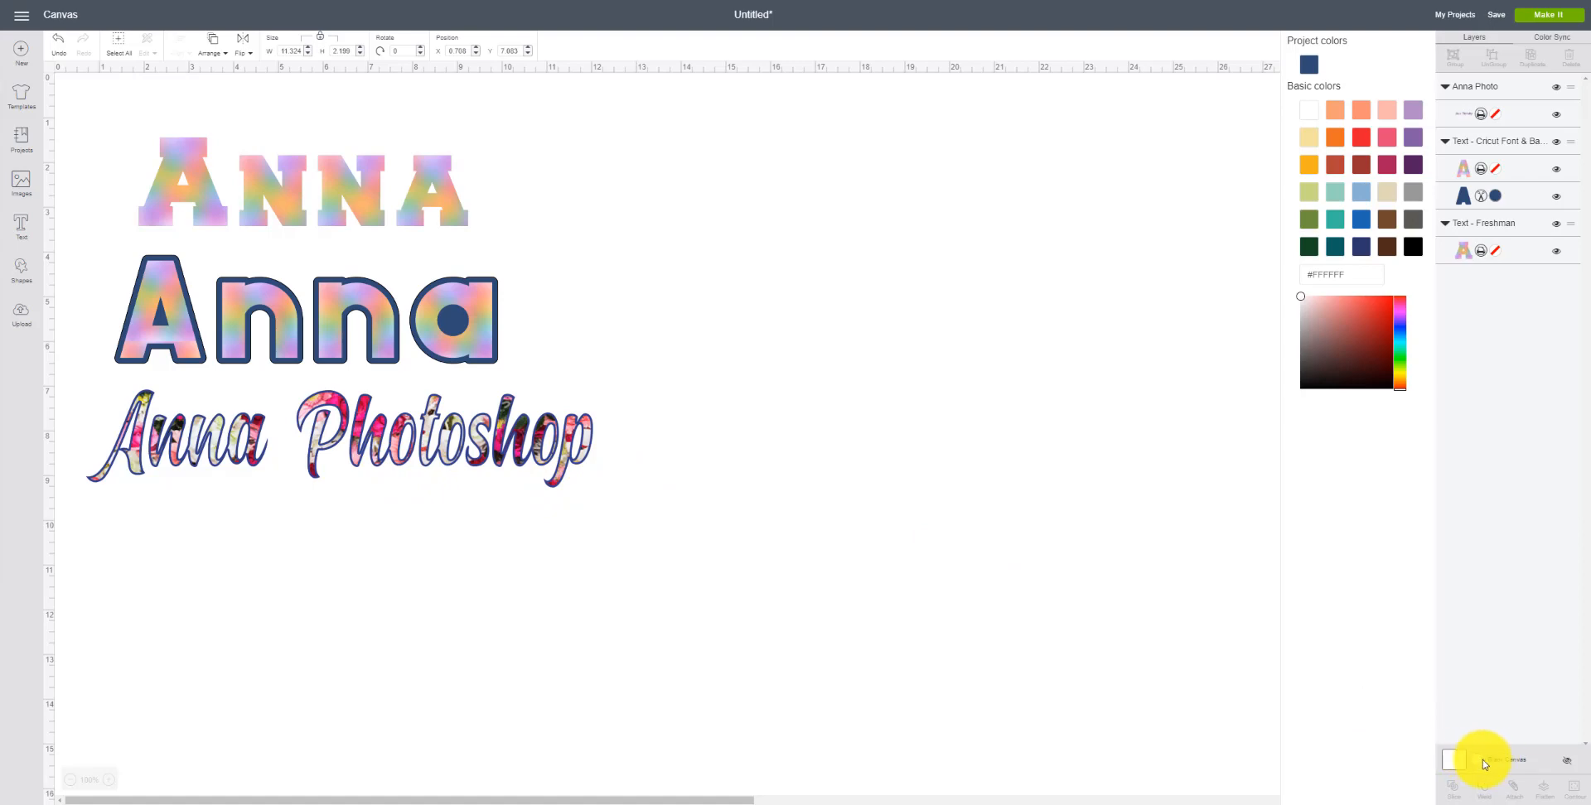
# Step: Set the canvas background to dark blue and change the outline layer of the second Anna to white
pyautogui.click(1310, 64)
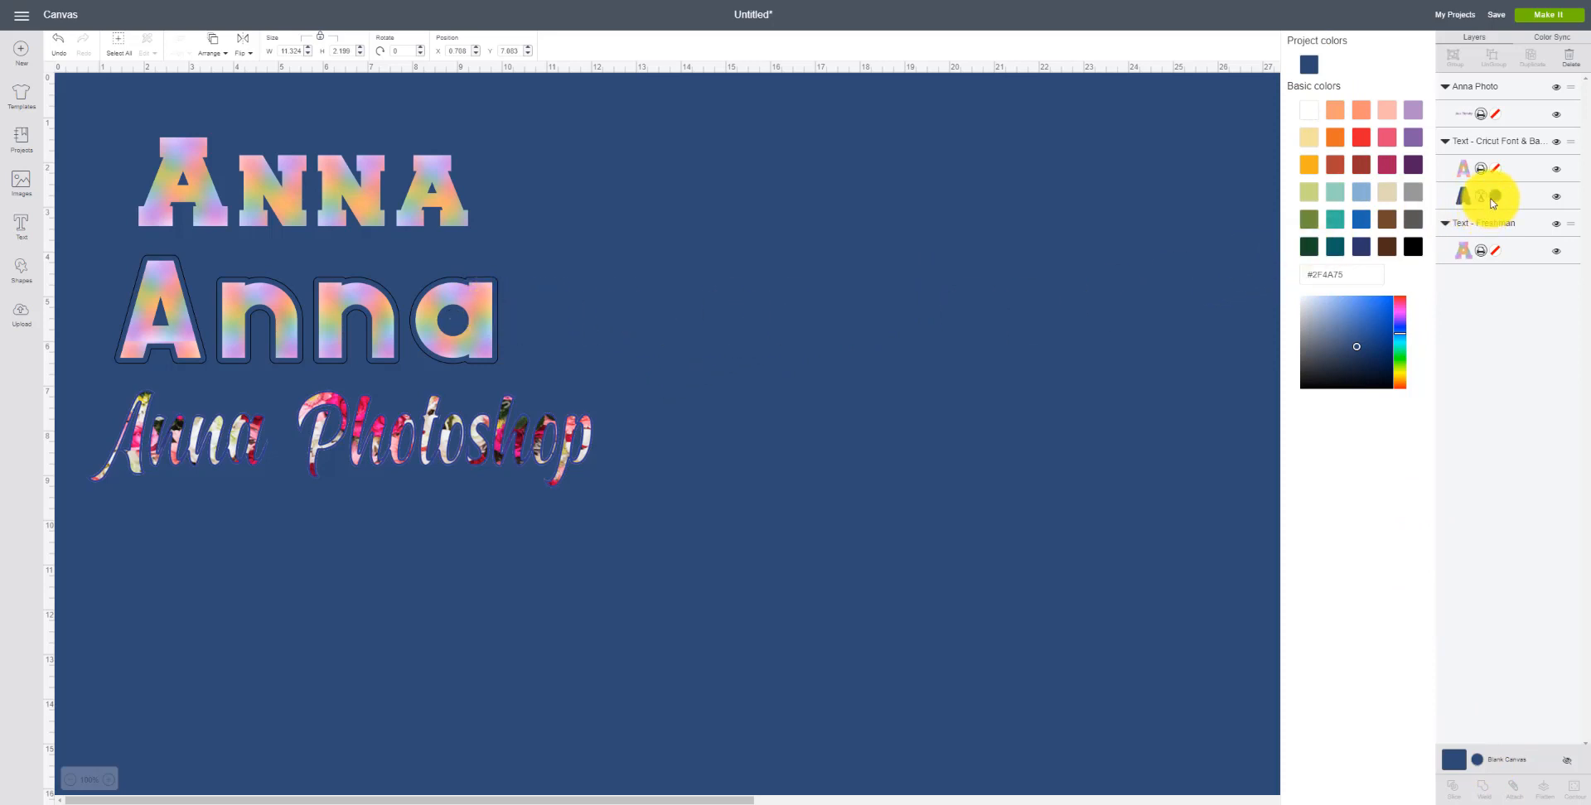
pyautogui.click(1494, 199)
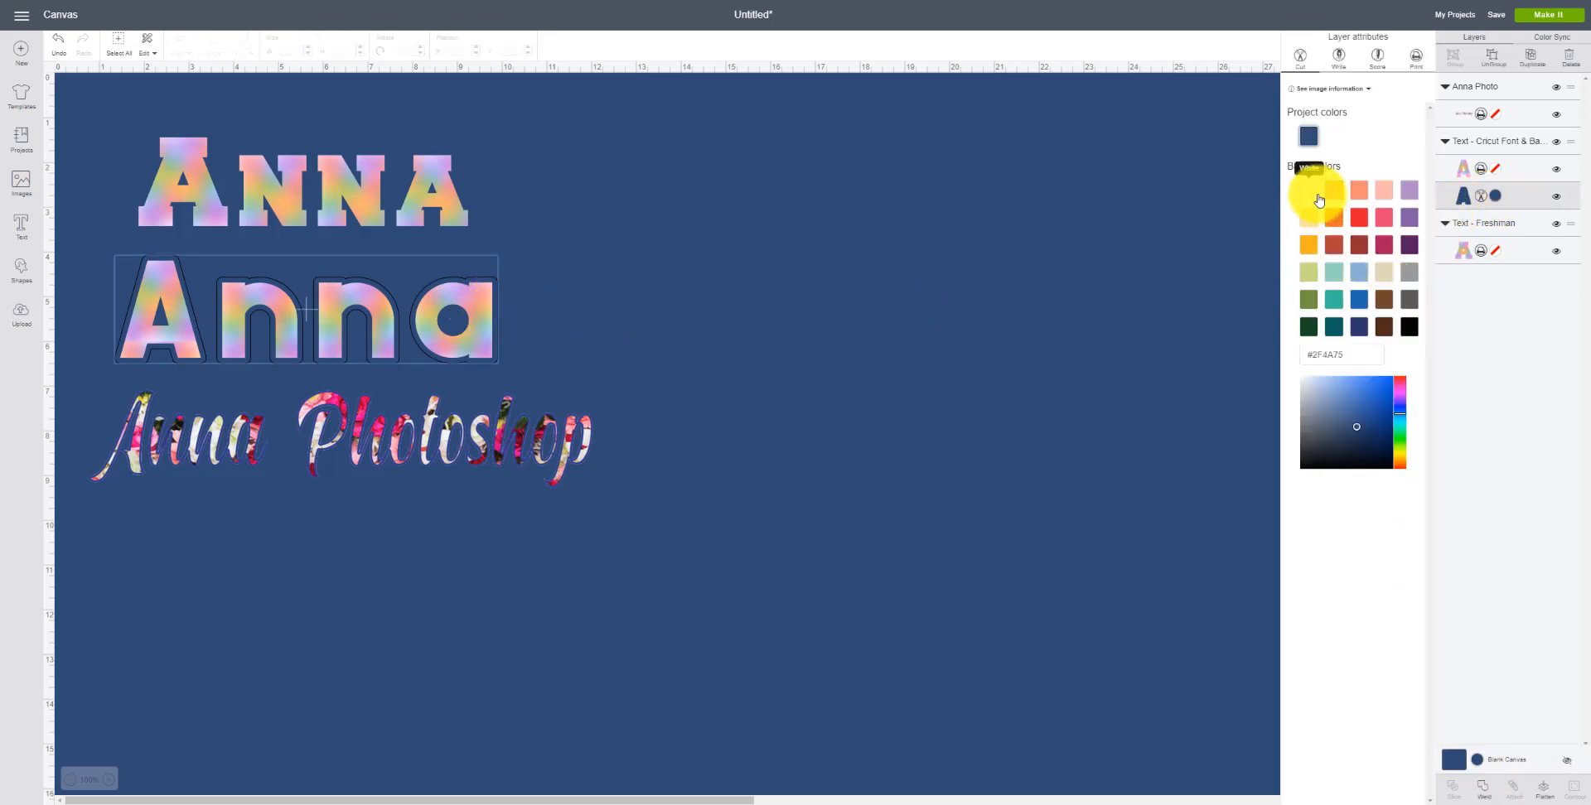
pyautogui.click(1312, 195)
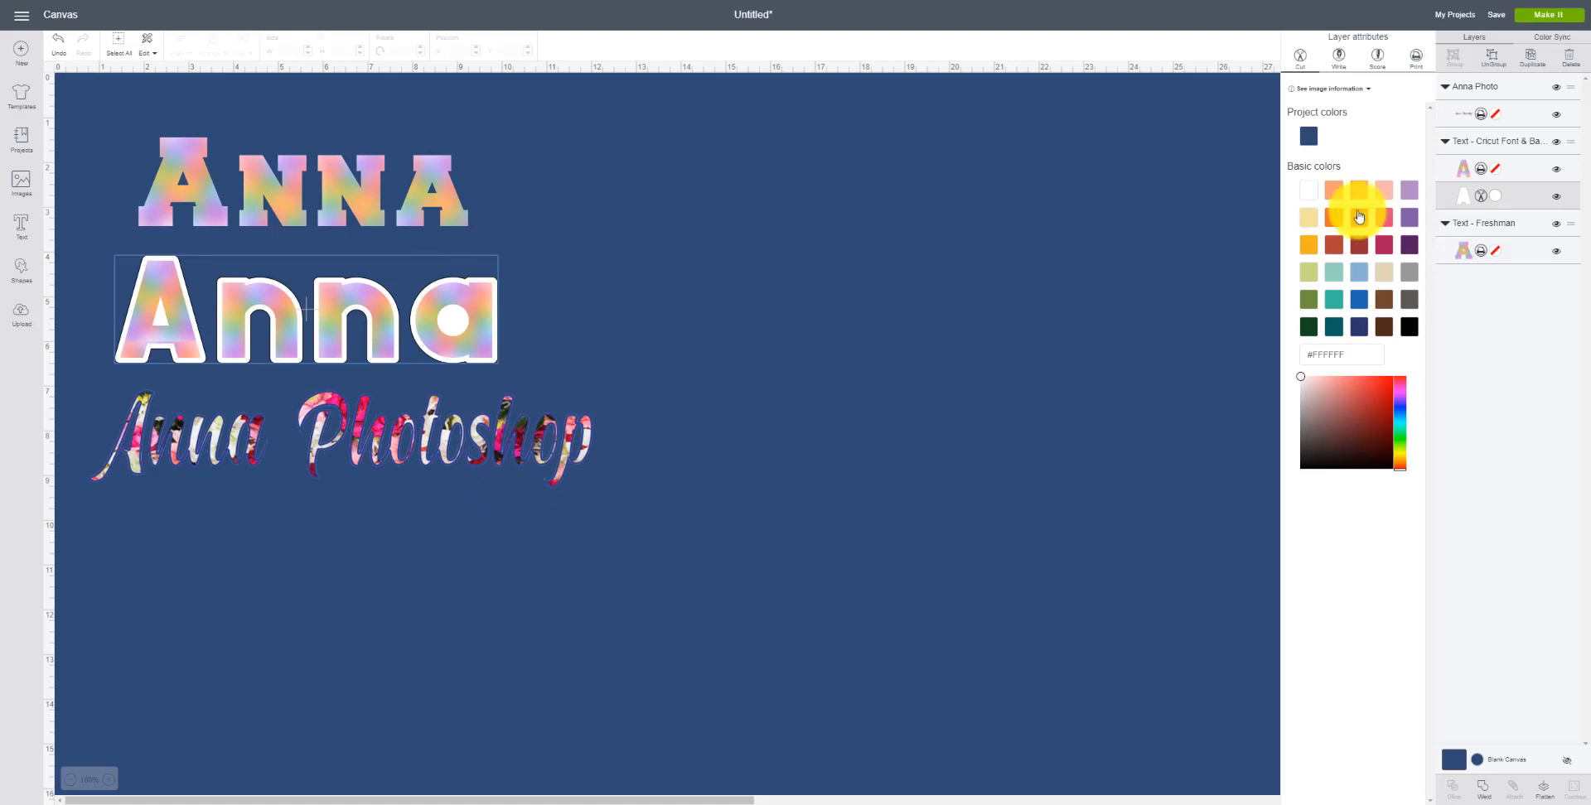
# Step: Pick an orange swatch for the canvas background
pyautogui.click(1477, 759)
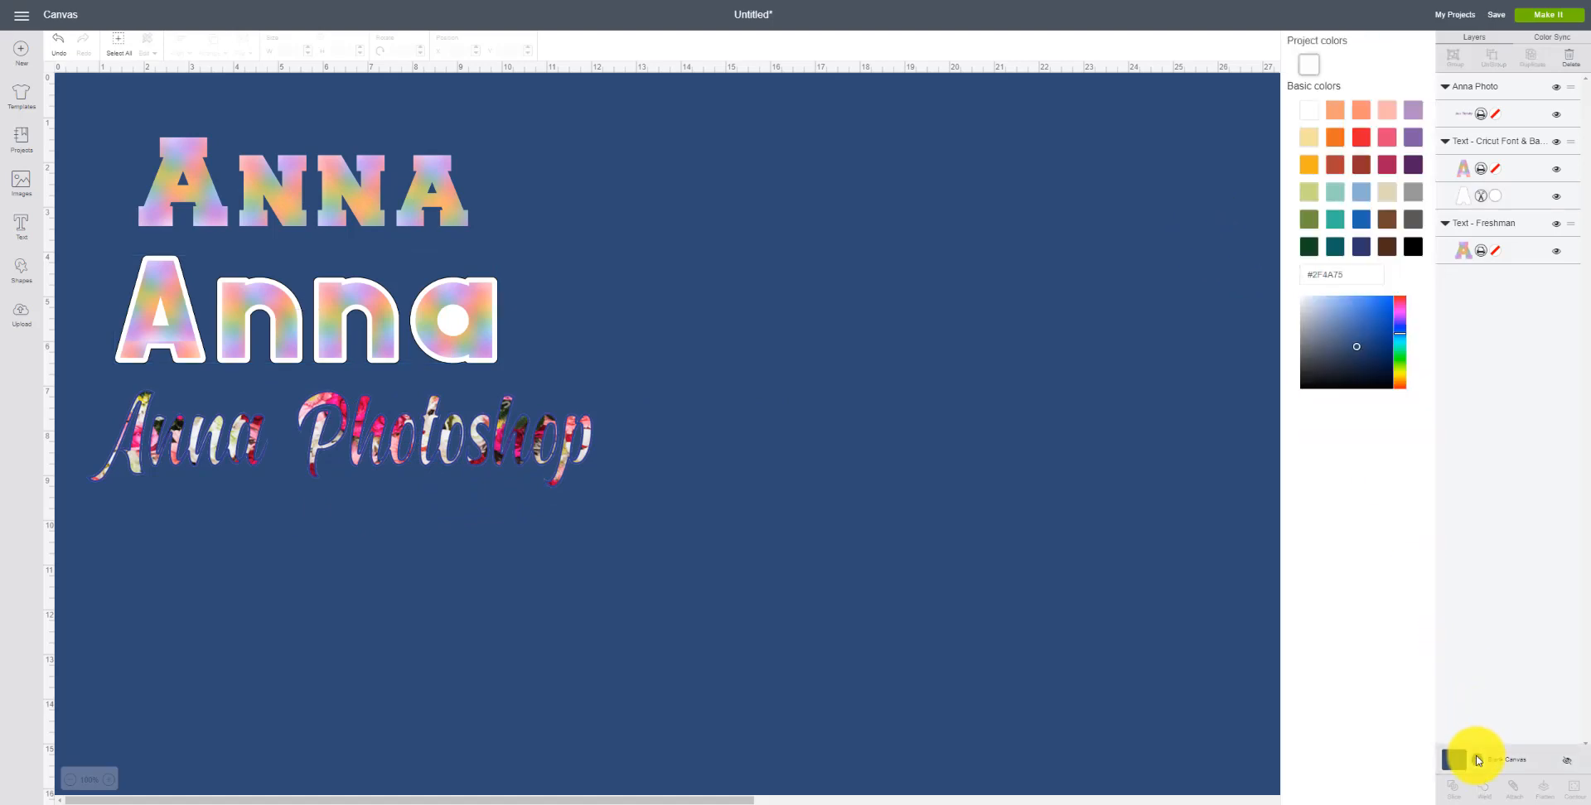
pyautogui.click(1335, 219)
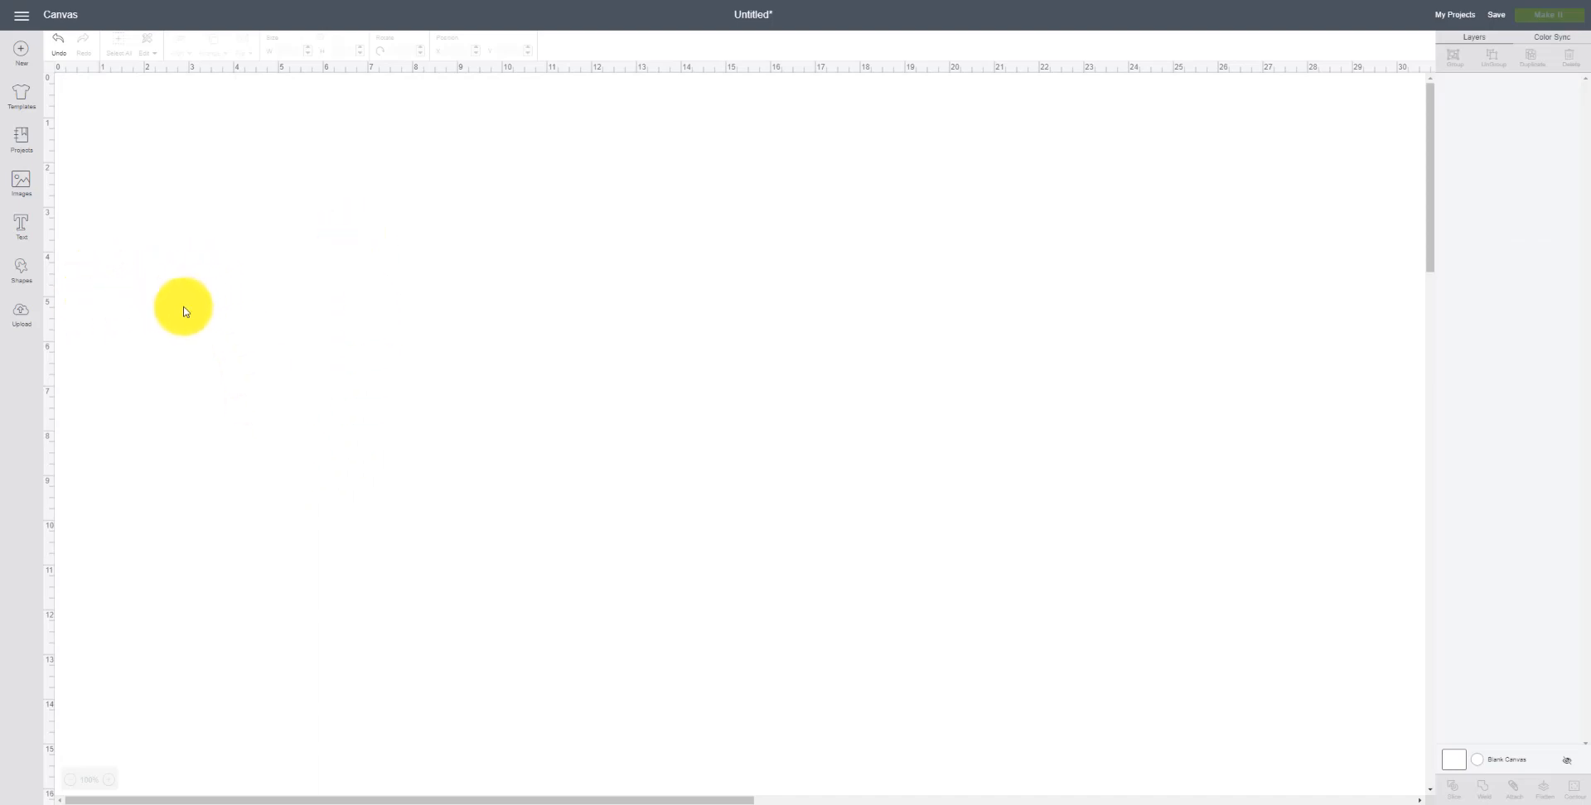
# Step: Add the text Anna in Arial Black, enlarge it to about 7.2 in wide and place it near the top-left
pyautogui.click(20, 229)
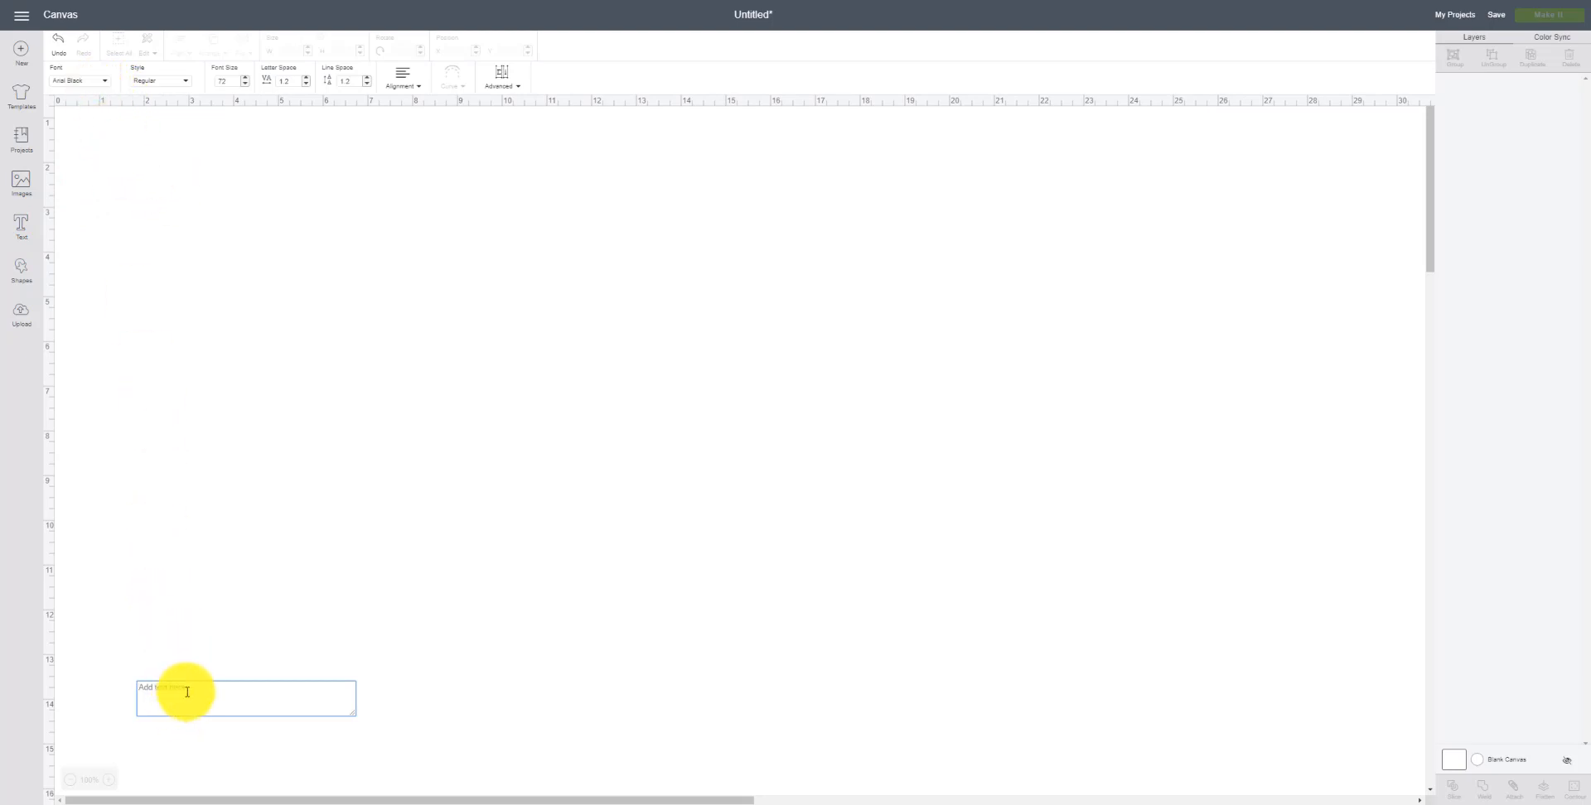
pyautogui.write('Anna')
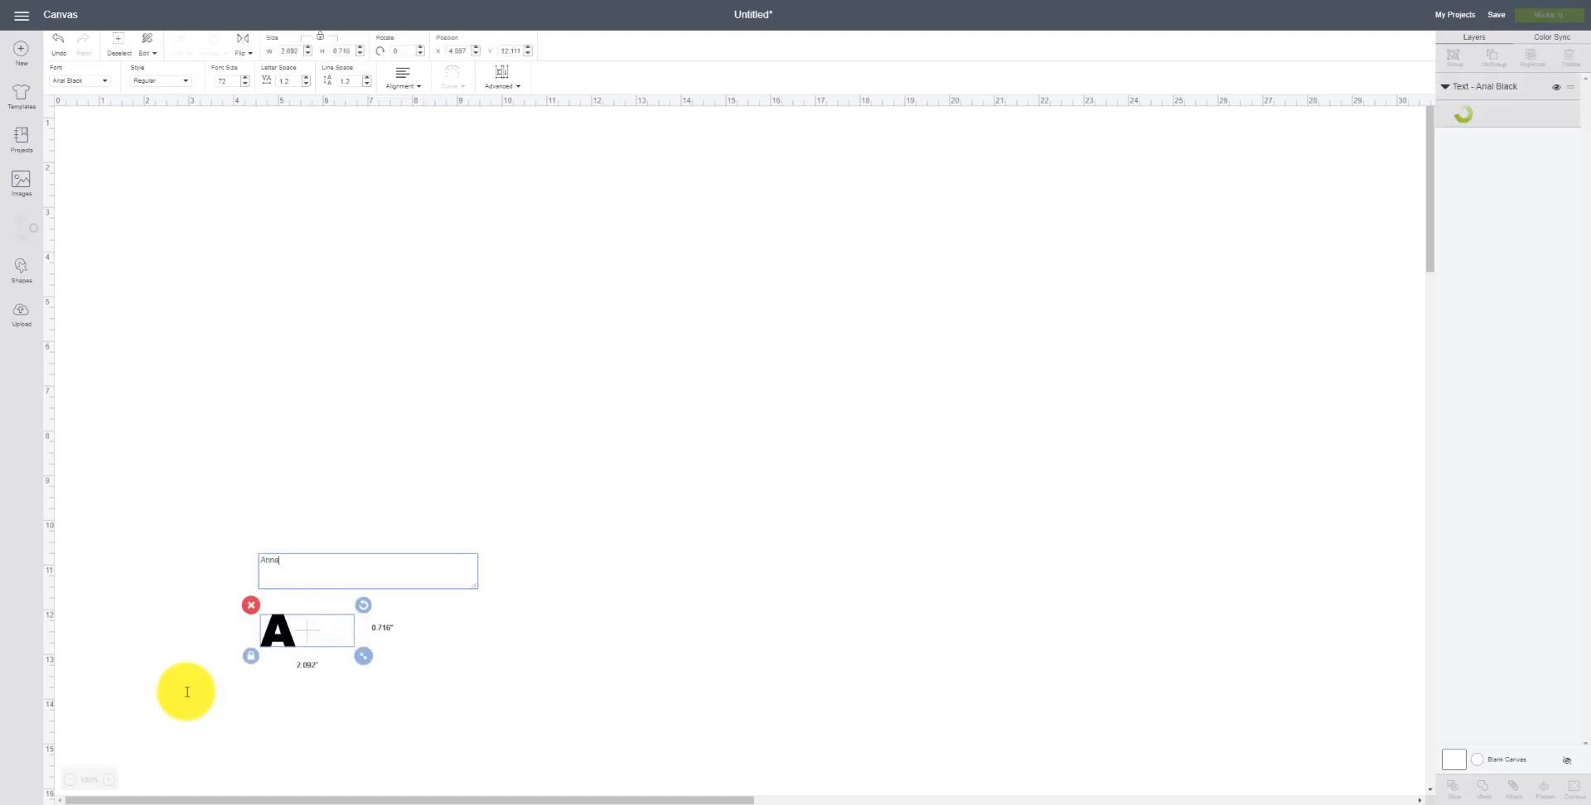
pyautogui.moveTo(395, 658); pyautogui.dragTo(588, 713)
pyautogui.moveTo(492, 685); pyautogui.dragTo(383, 204)
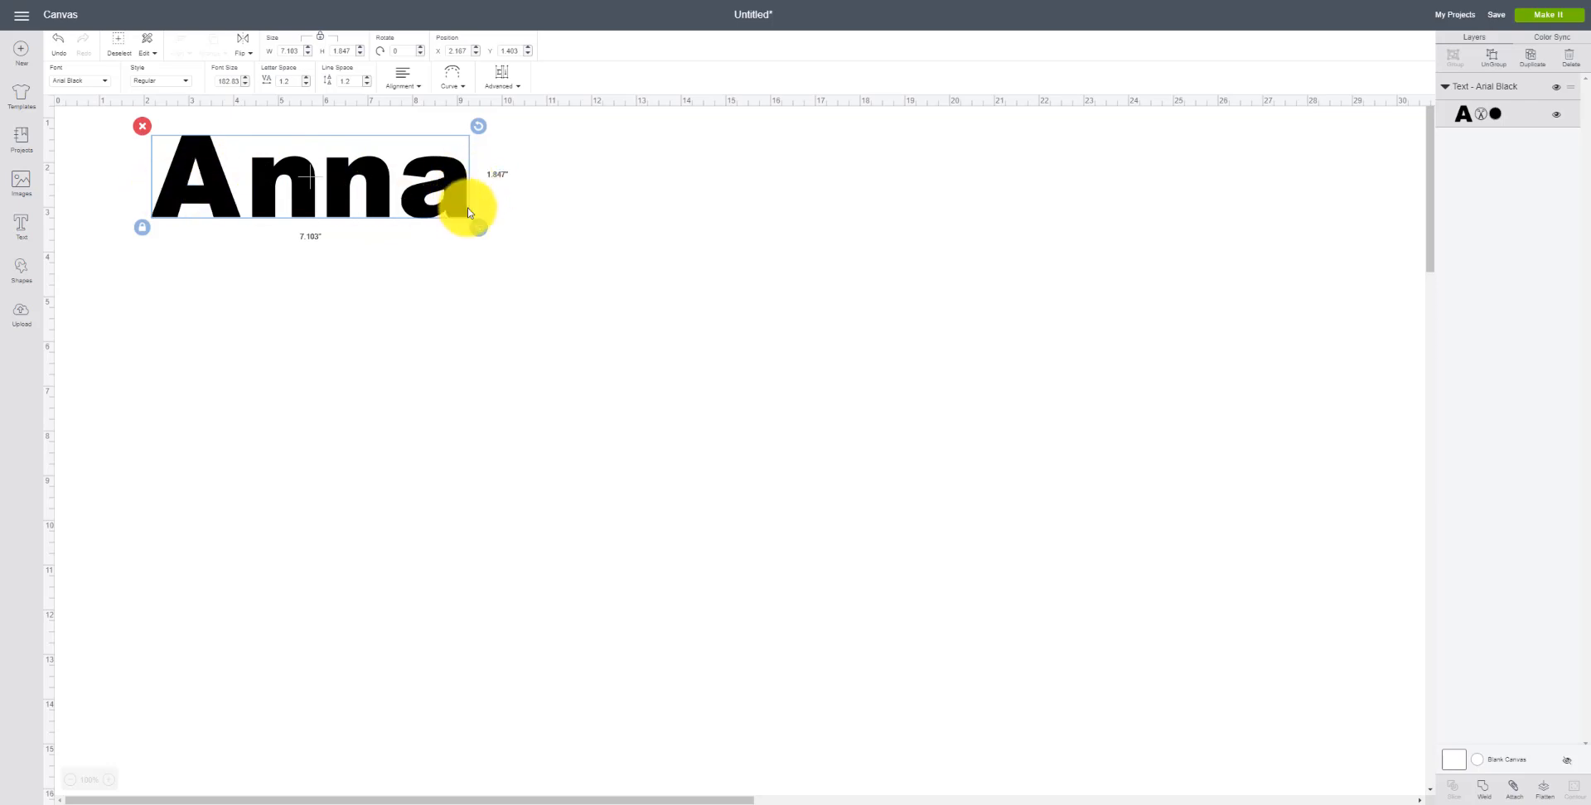
# Step: Upload the depositphotos shiny blue glitter texture image as a new pattern and save it
pyautogui.click(19, 315)
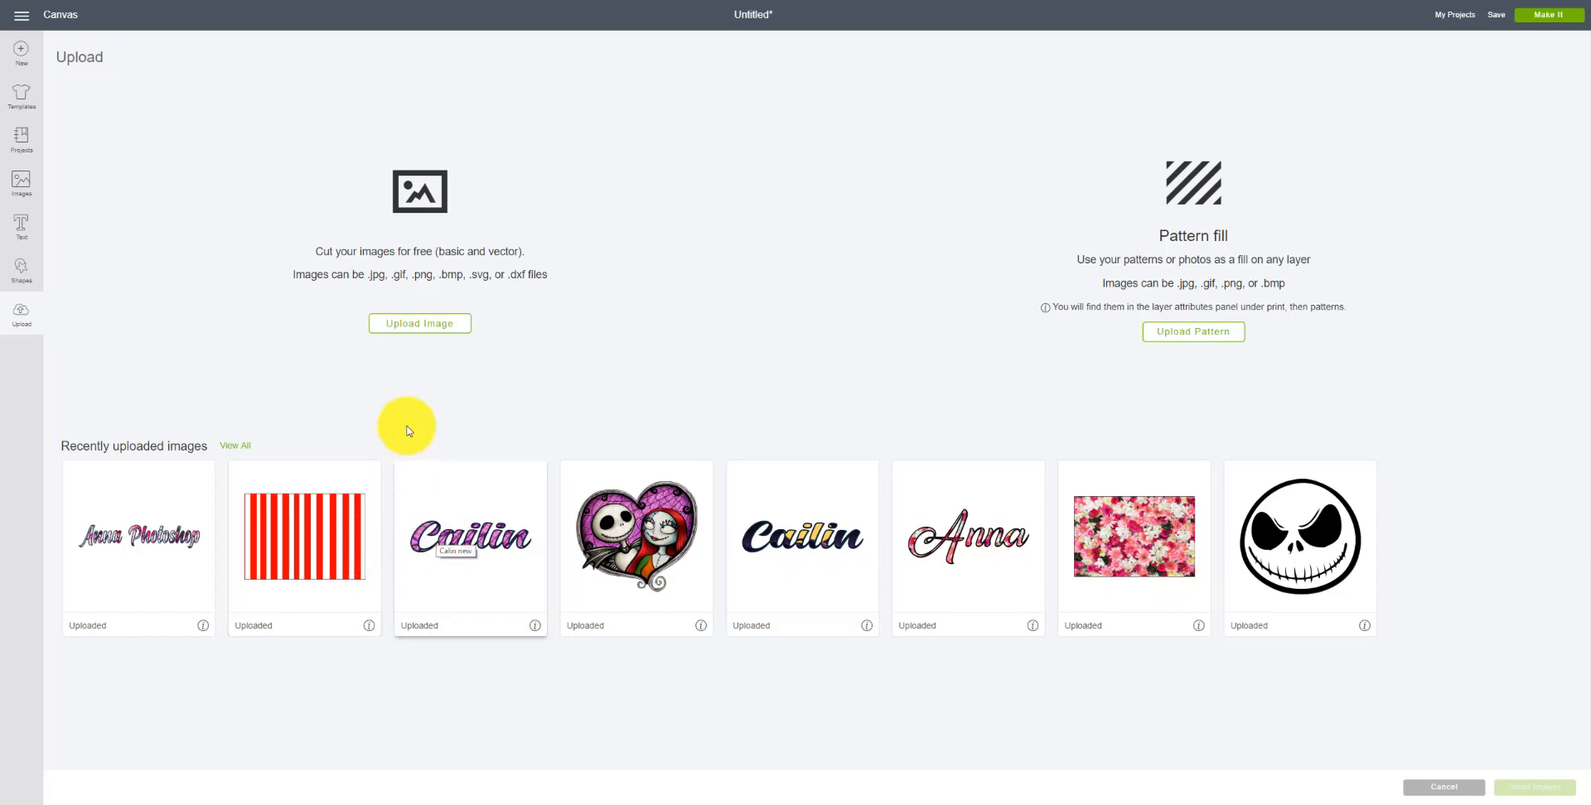
pyautogui.click(1159, 332)
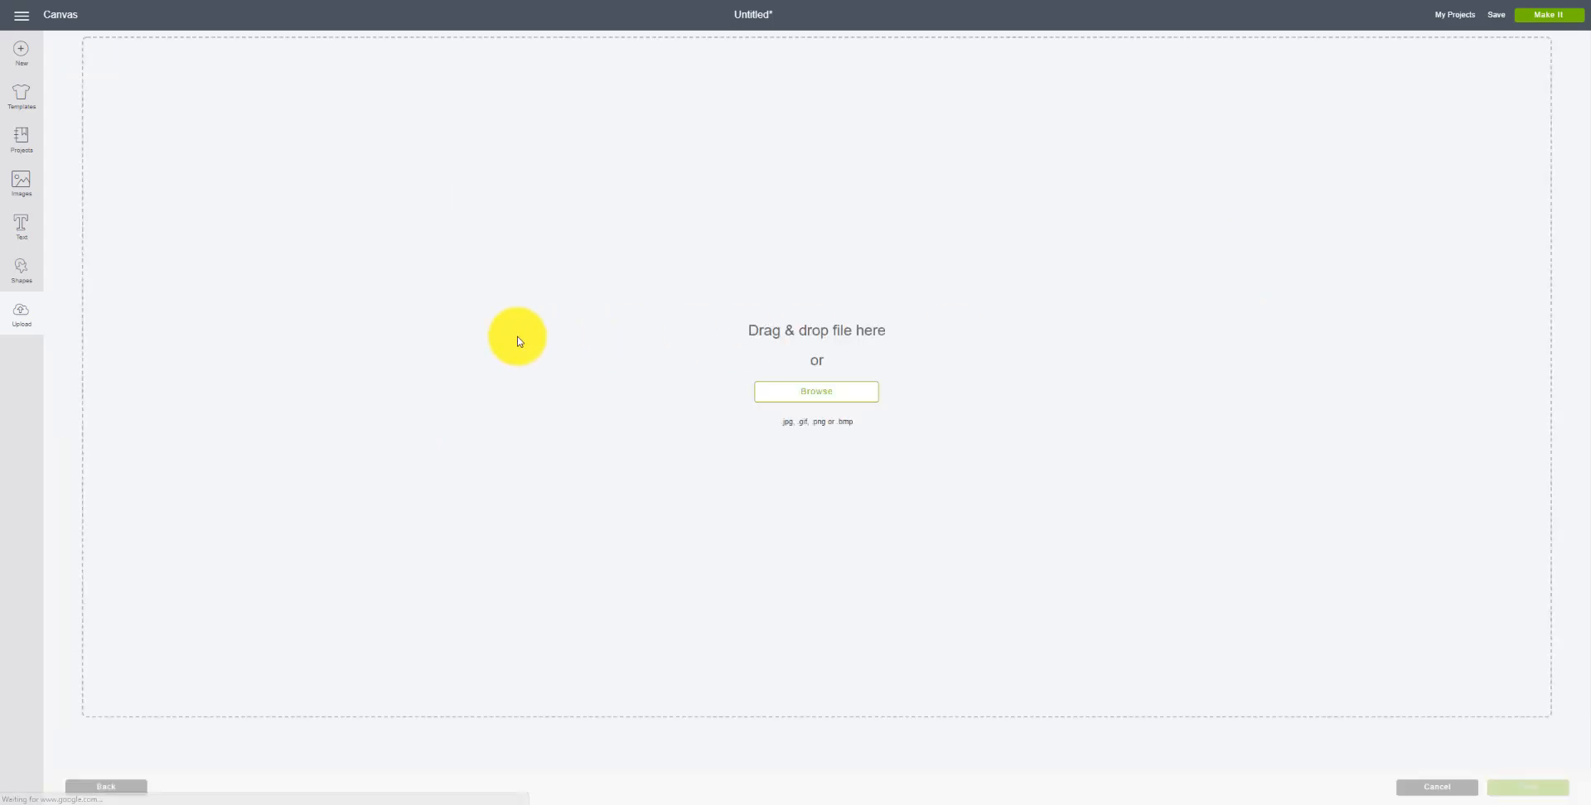
pyautogui.click(783, 394)
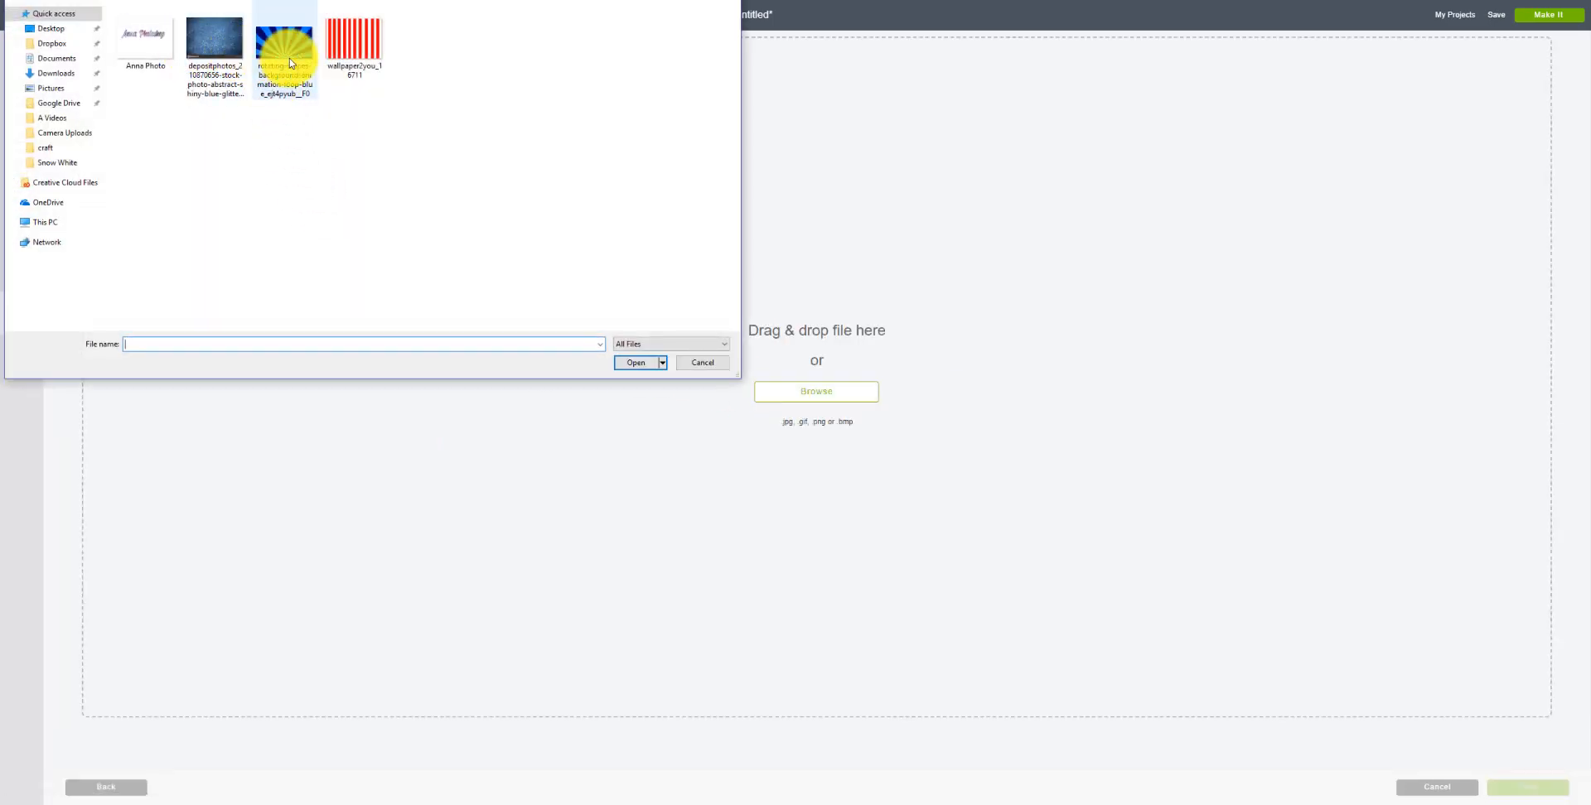
pyautogui.click(227, 51)
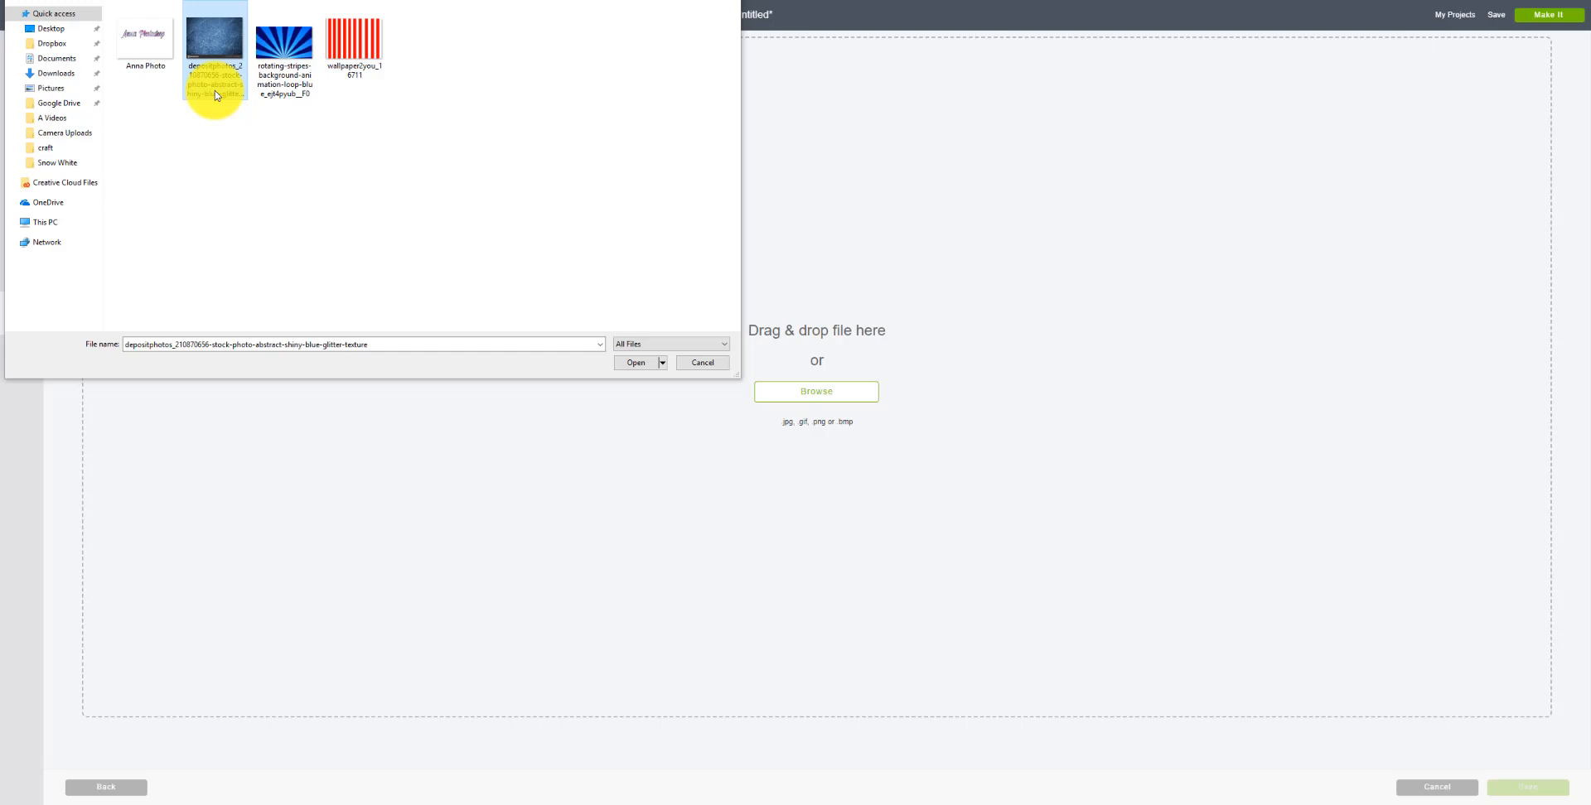
pyautogui.click(218, 47)
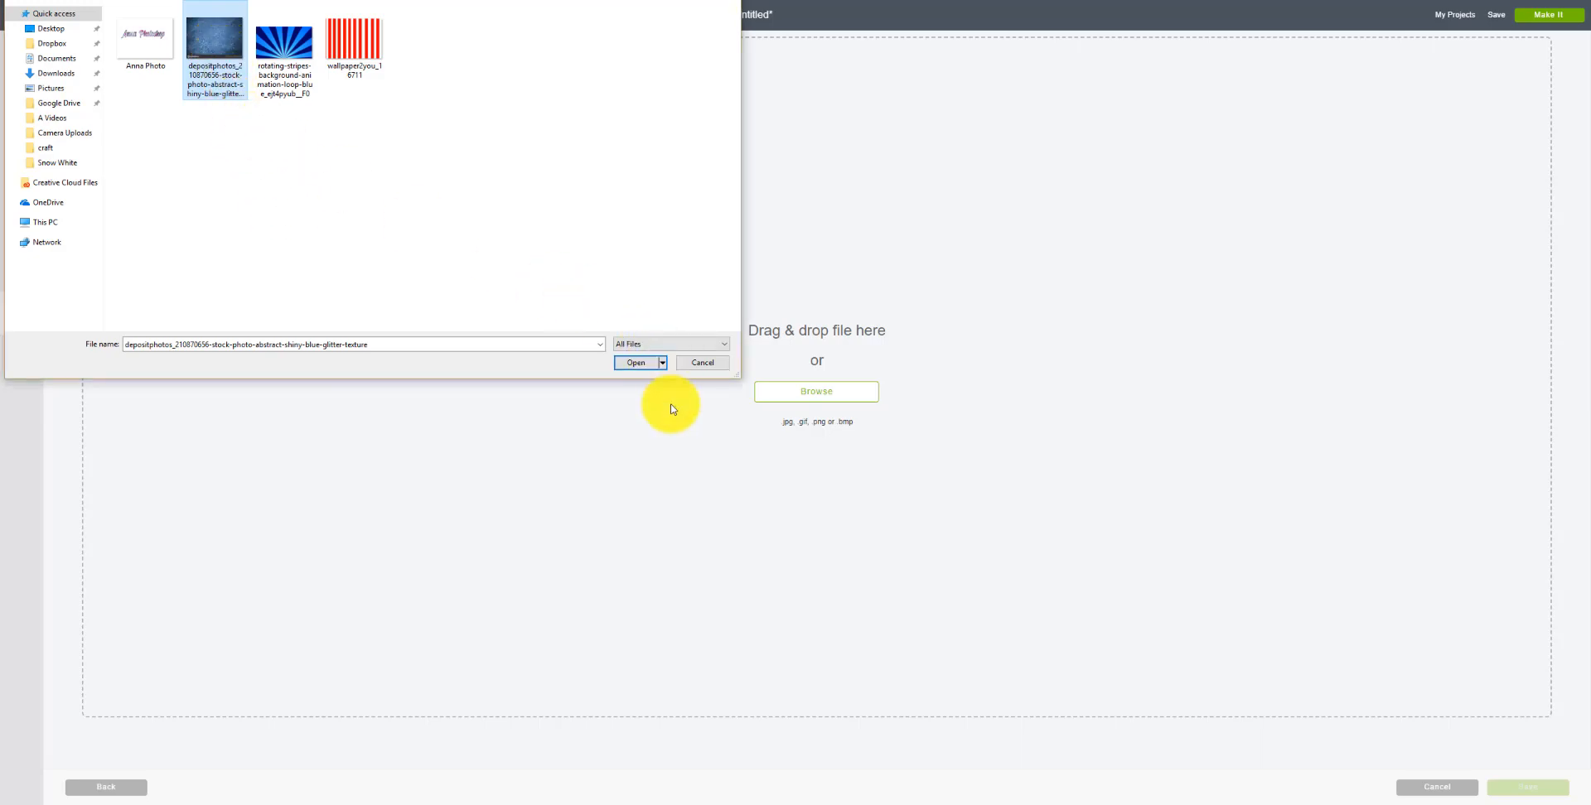
pyautogui.click(635, 363)
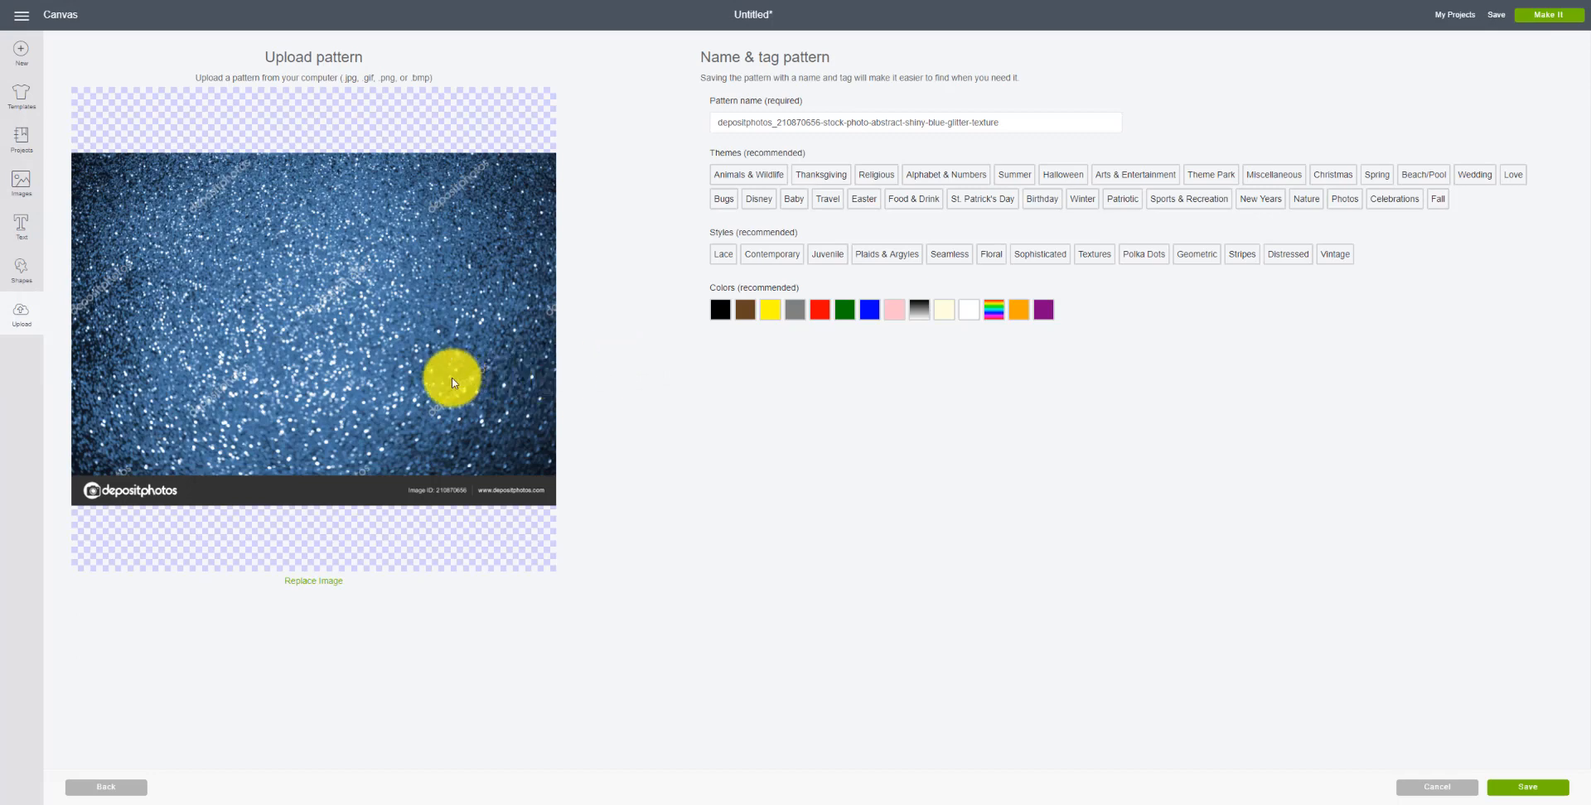
pyautogui.click(1525, 789)
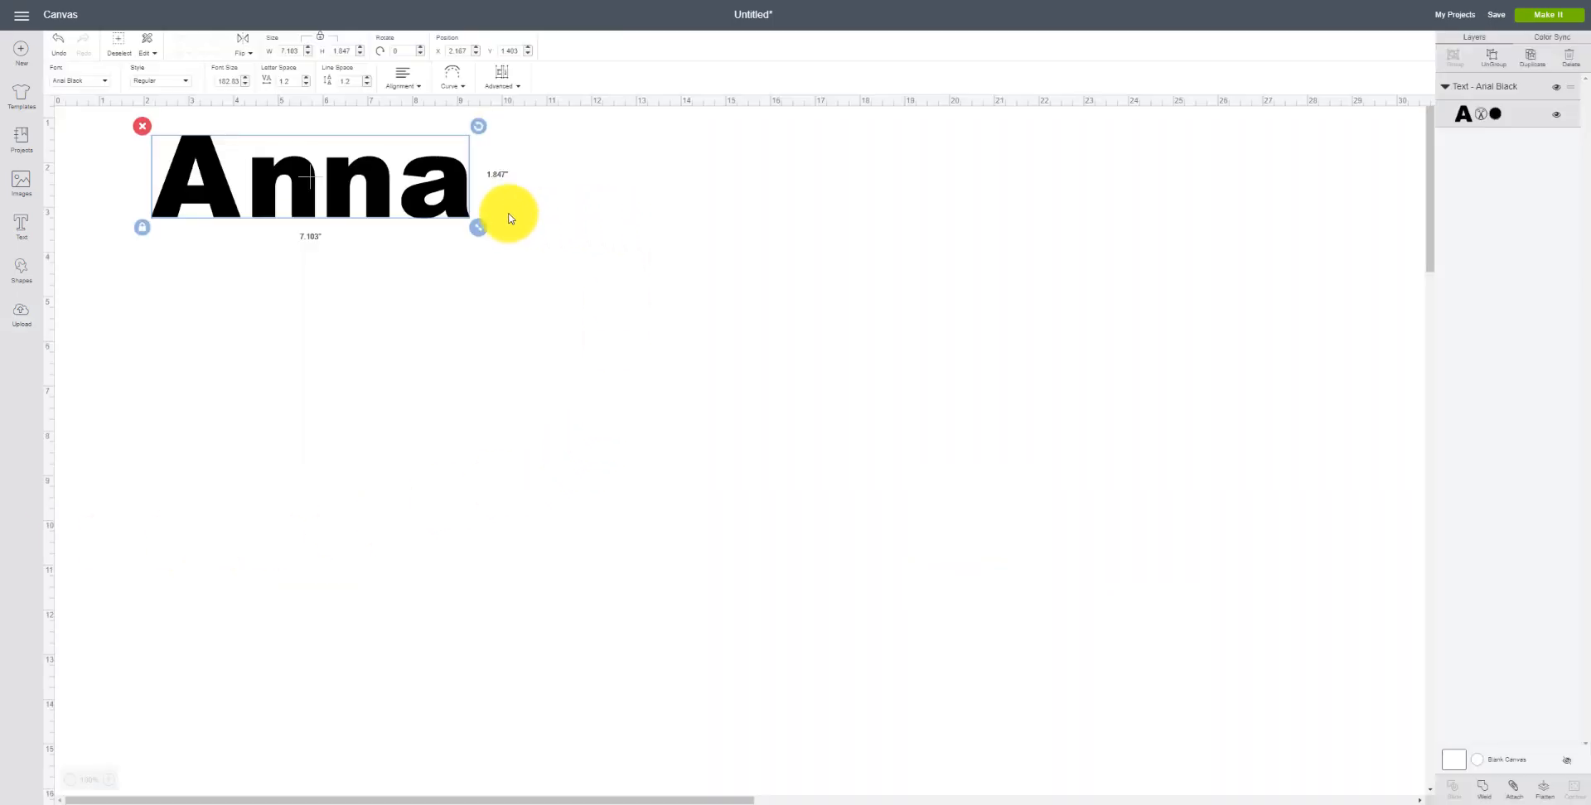
# Step: Enlarge Anna to about 8.7 in wide and switch its layer to Print to show the pattern choices
pyautogui.moveTo(476, 232); pyautogui.dragTo(544, 277)
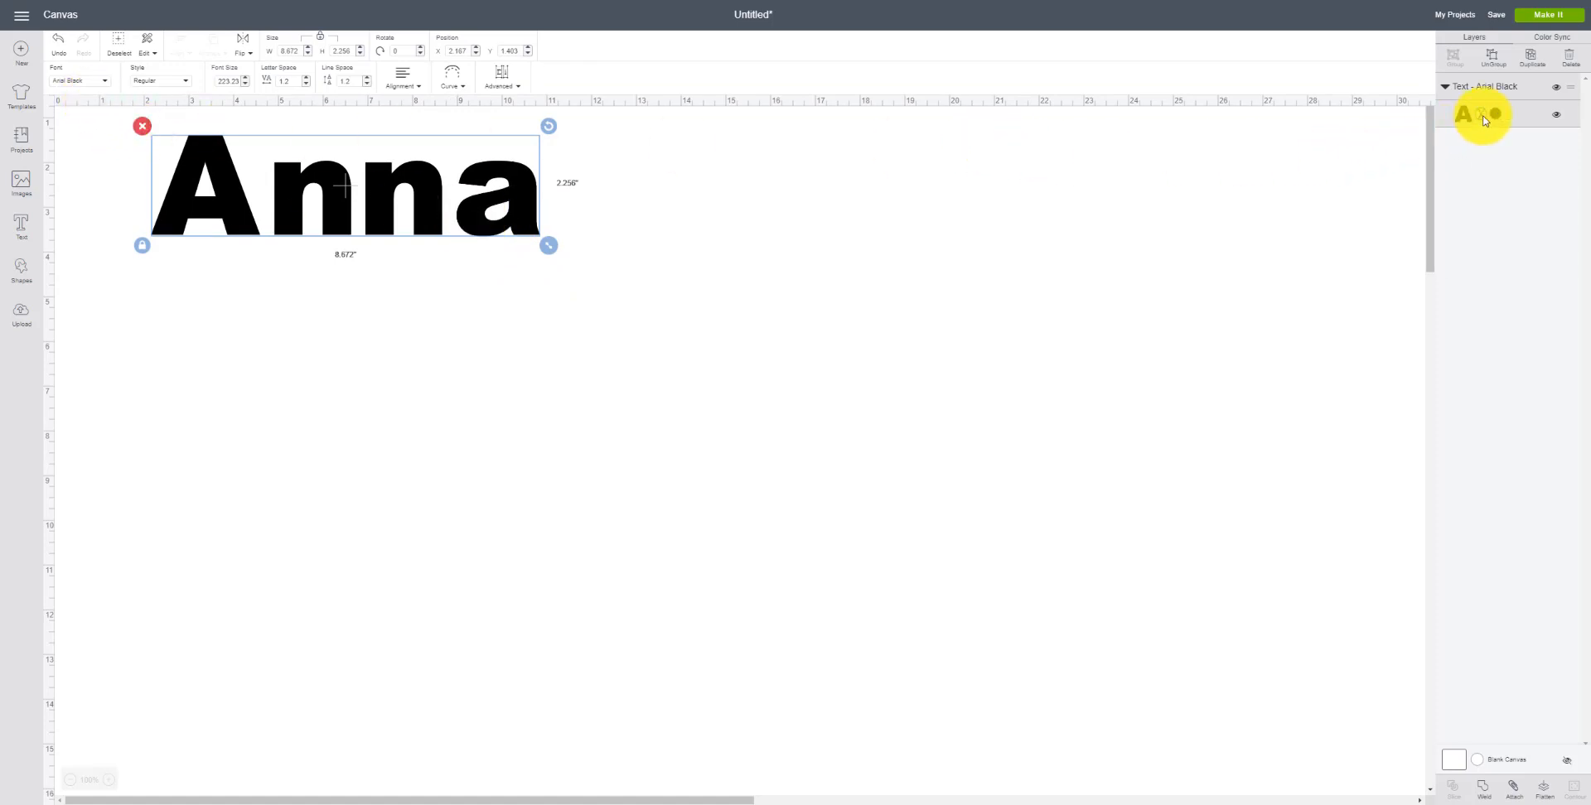
pyautogui.click(1483, 118)
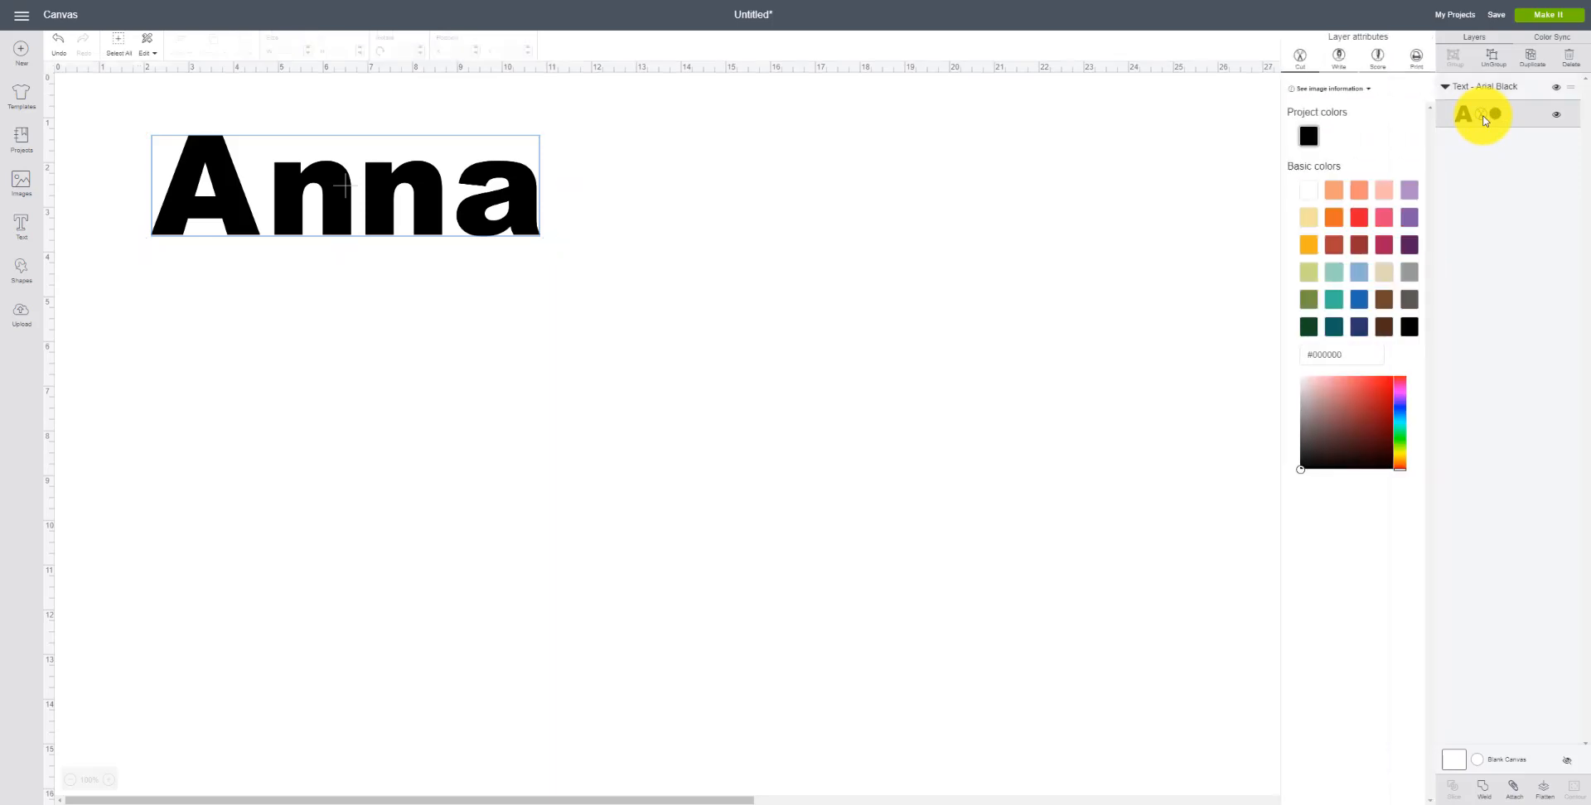
pyautogui.click(1417, 60)
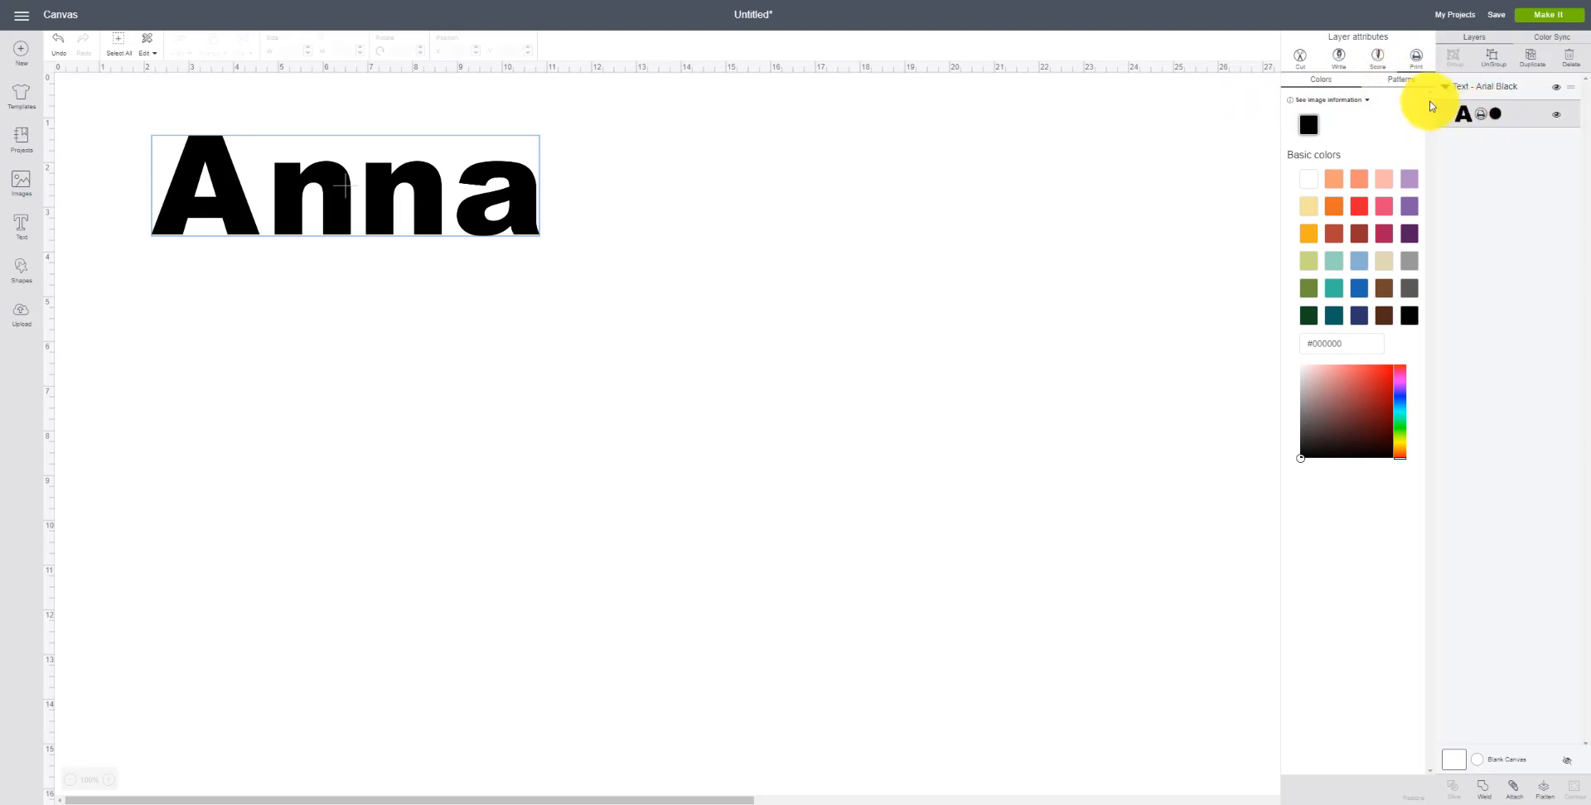
pyautogui.click(1401, 79)
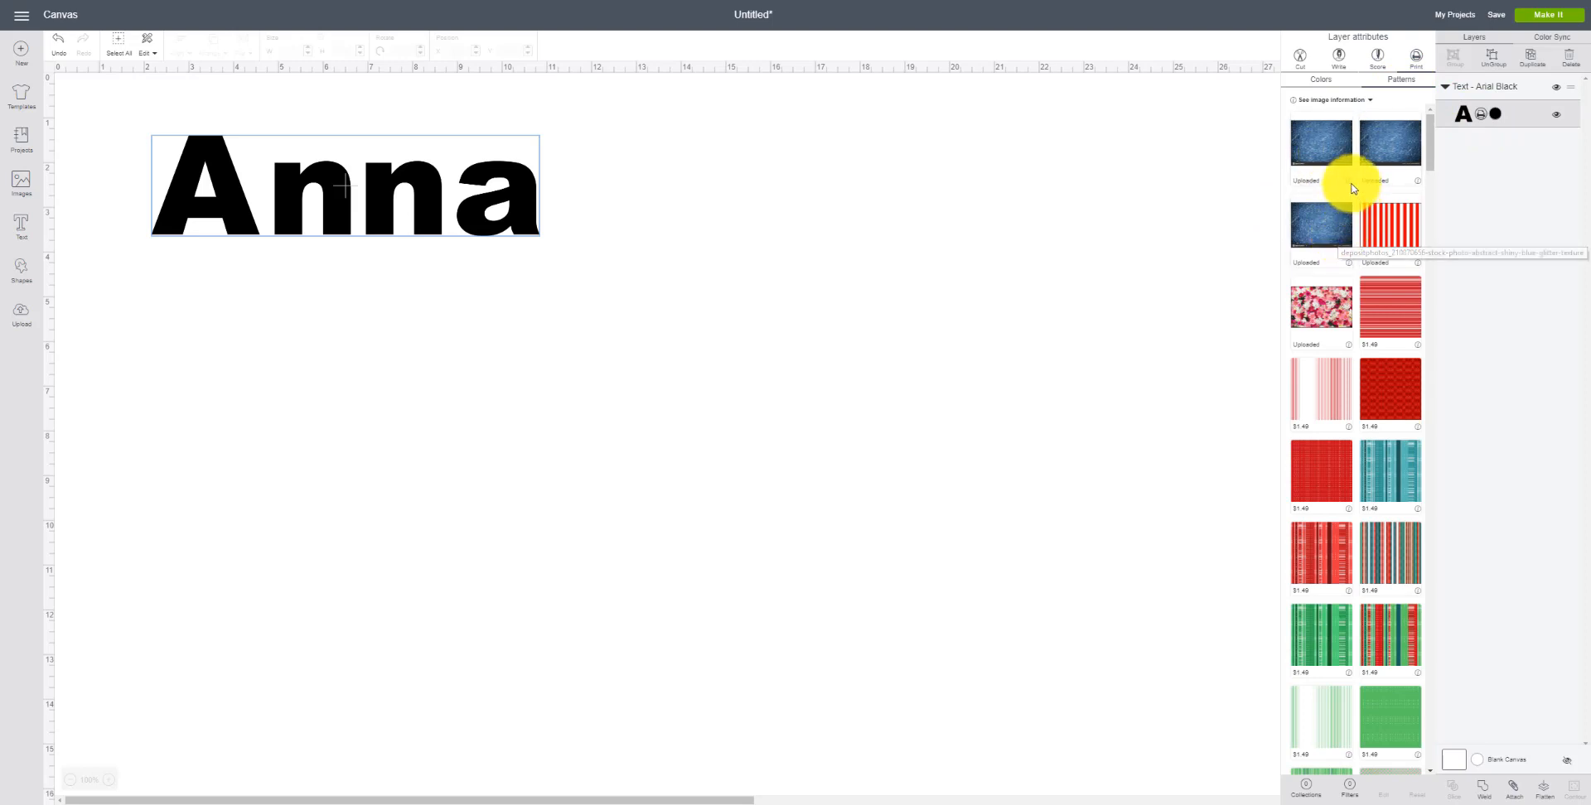
# Step: Delete two duplicate blue glitter patterns from the uploaded patterns
pyautogui.click(1349, 181)
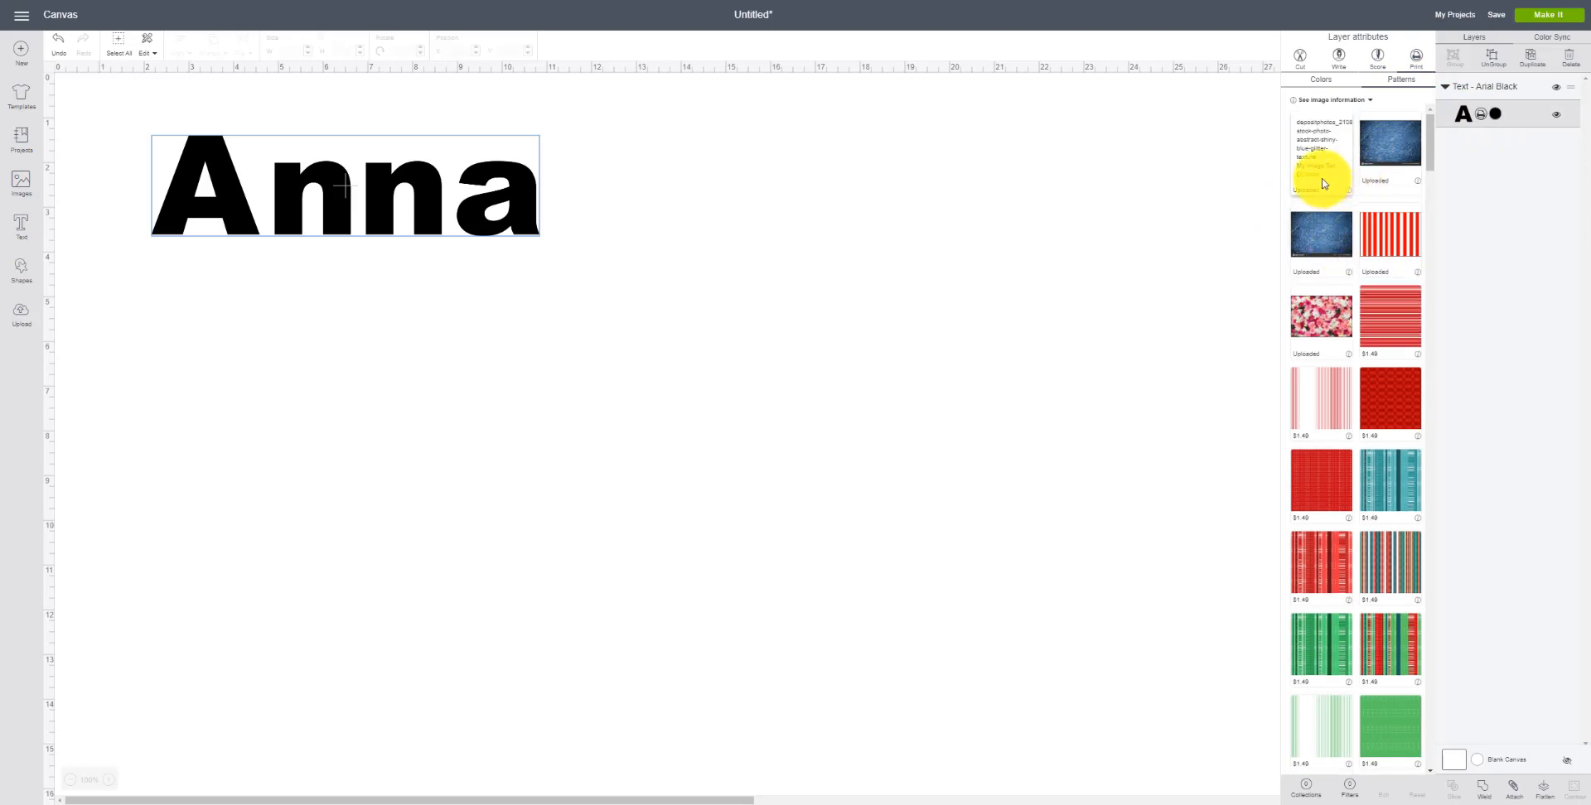
pyautogui.click(1312, 175)
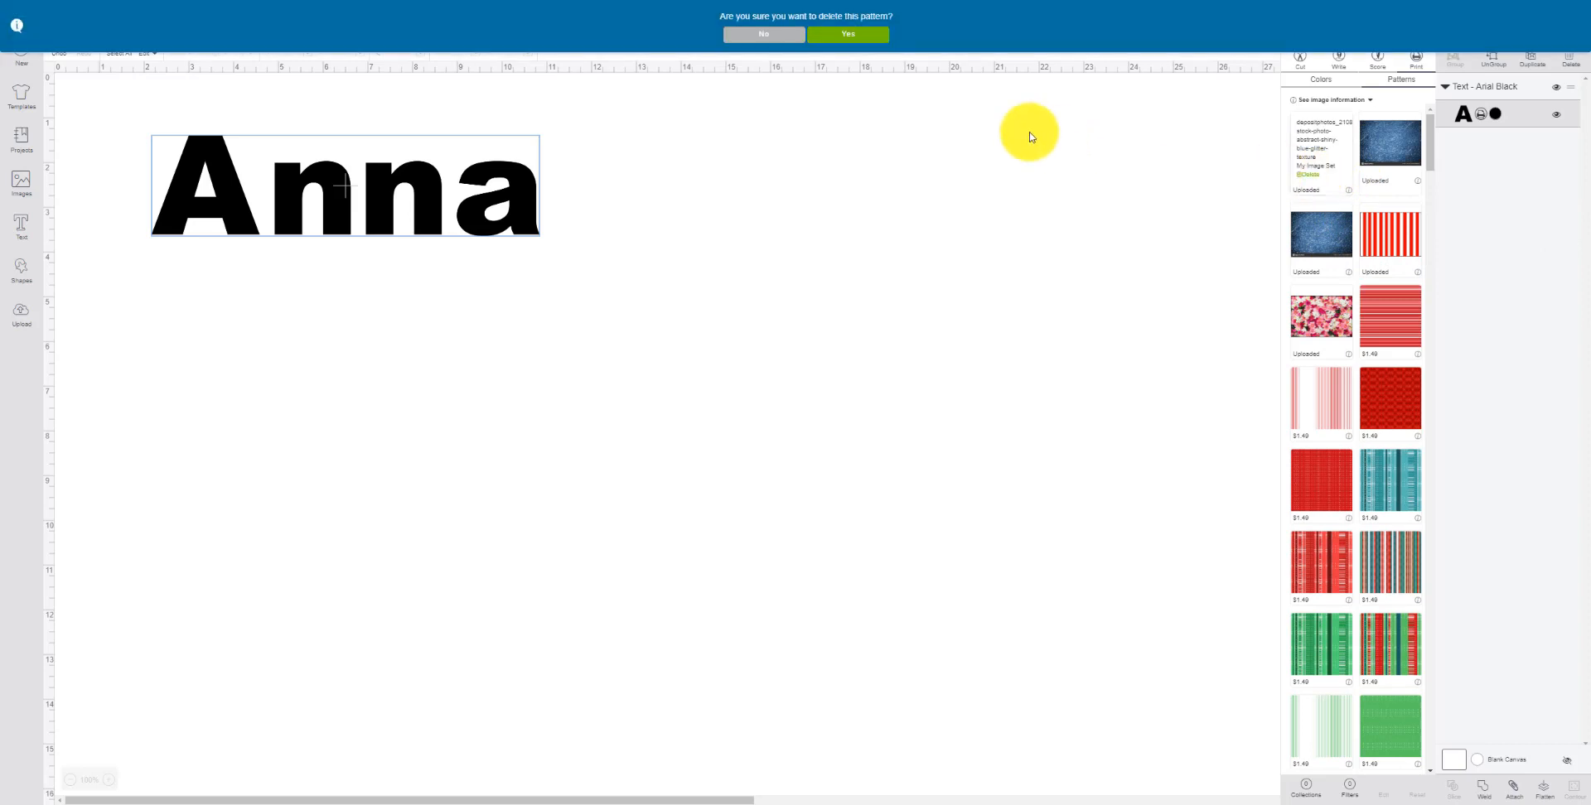
pyautogui.click(835, 40)
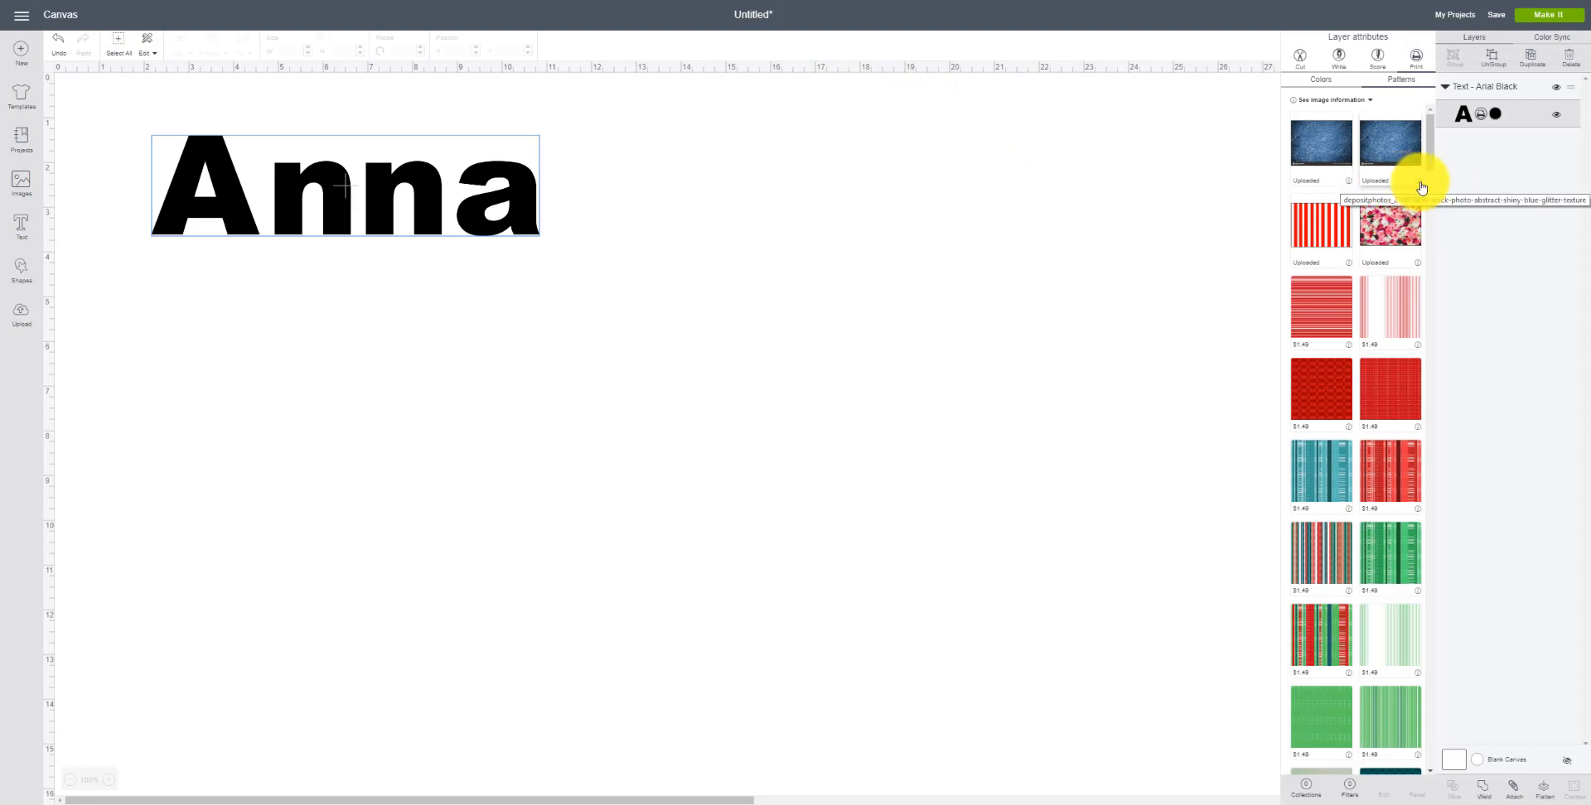
pyautogui.click(1417, 179)
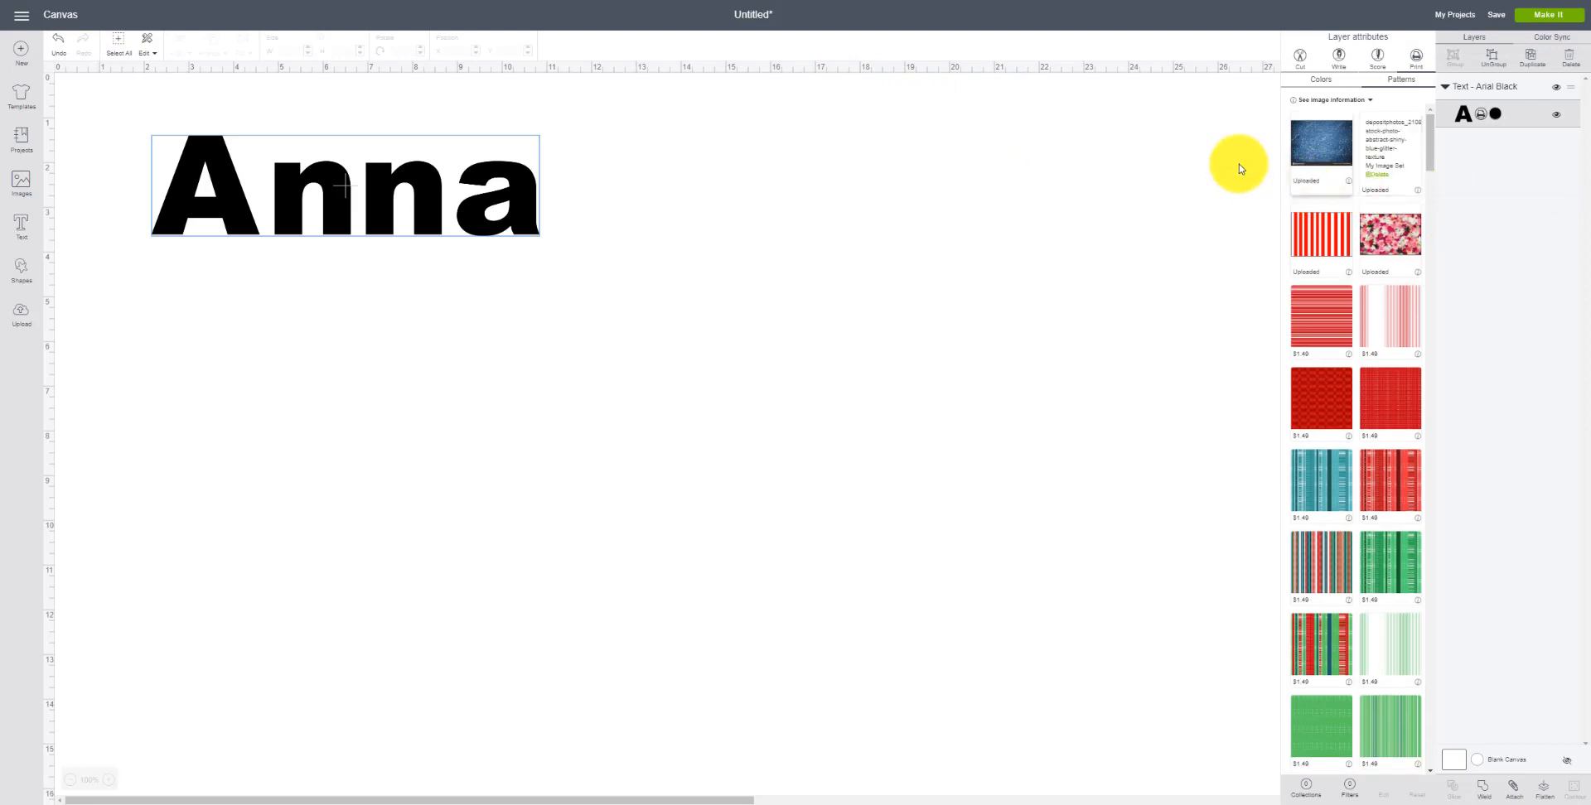
pyautogui.click(1378, 174)
pyautogui.click(862, 35)
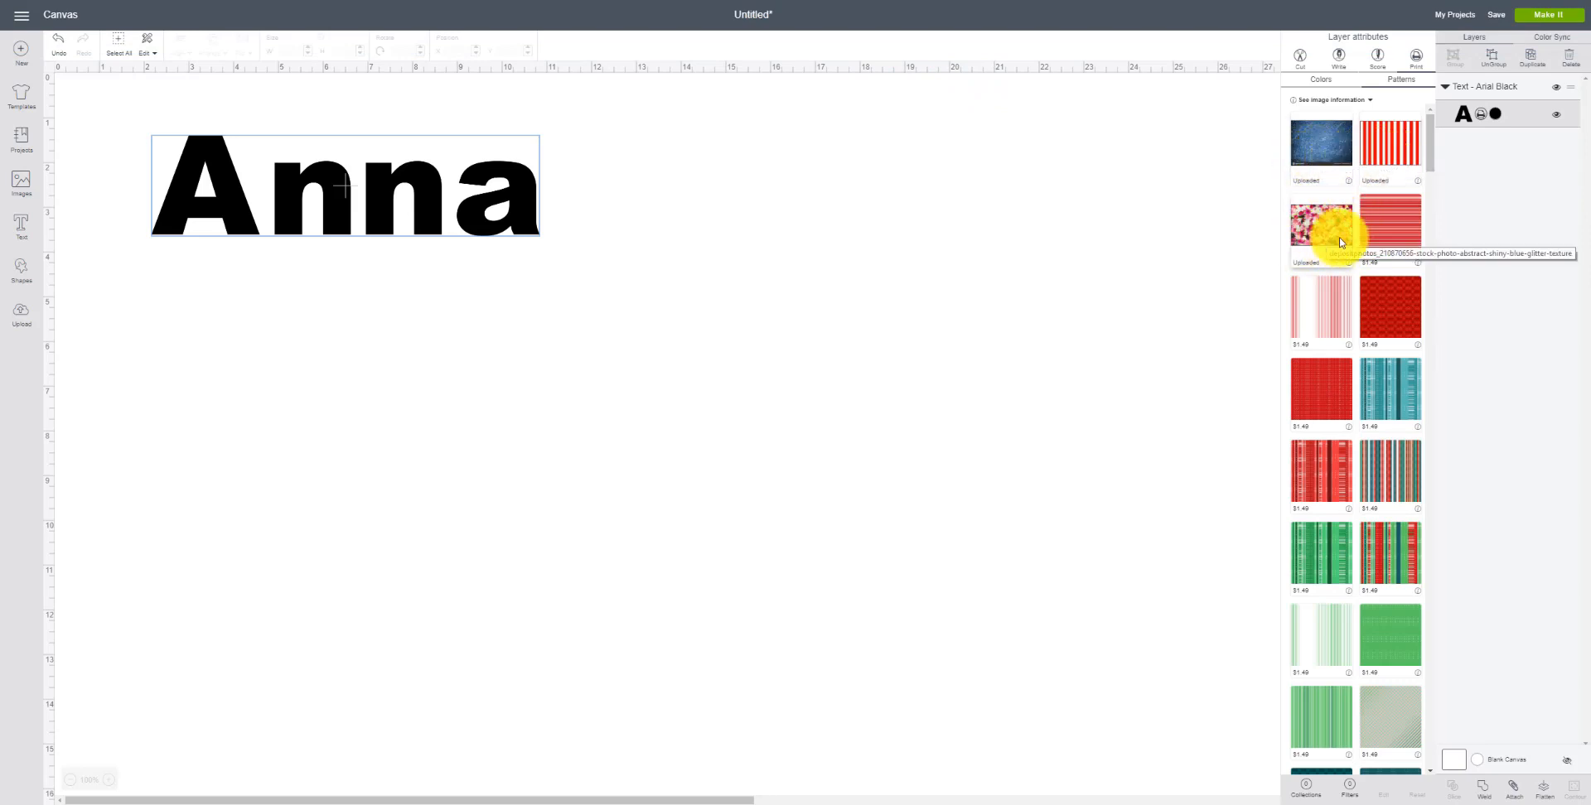
# Step: Try several patterns on Anna and finish by filling it with the uploaded pink floral pattern
pyautogui.scroll(-5, 1391, 385)
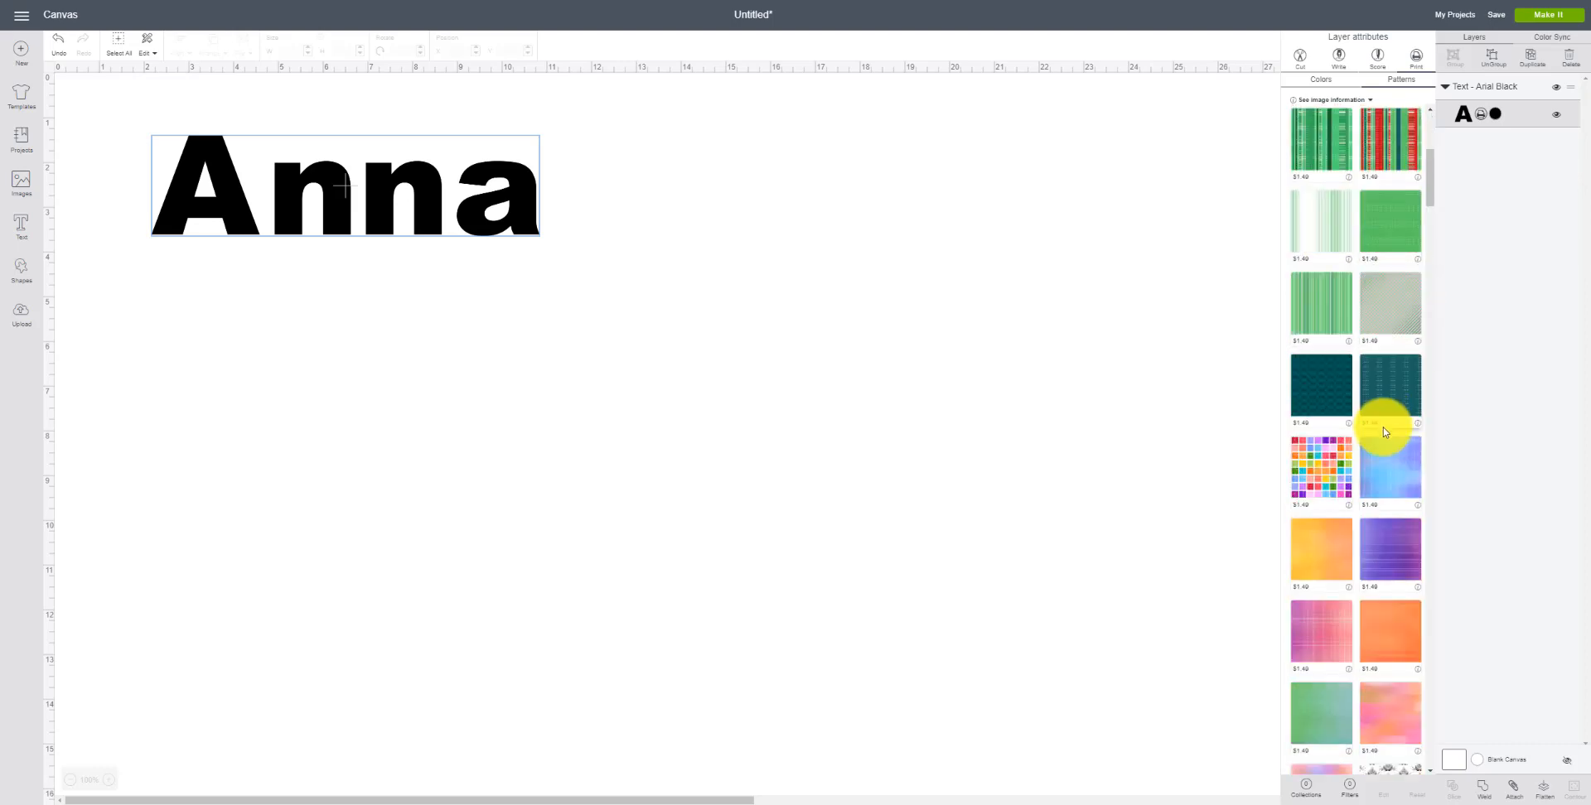
pyautogui.scroll(-15, 1383, 432)
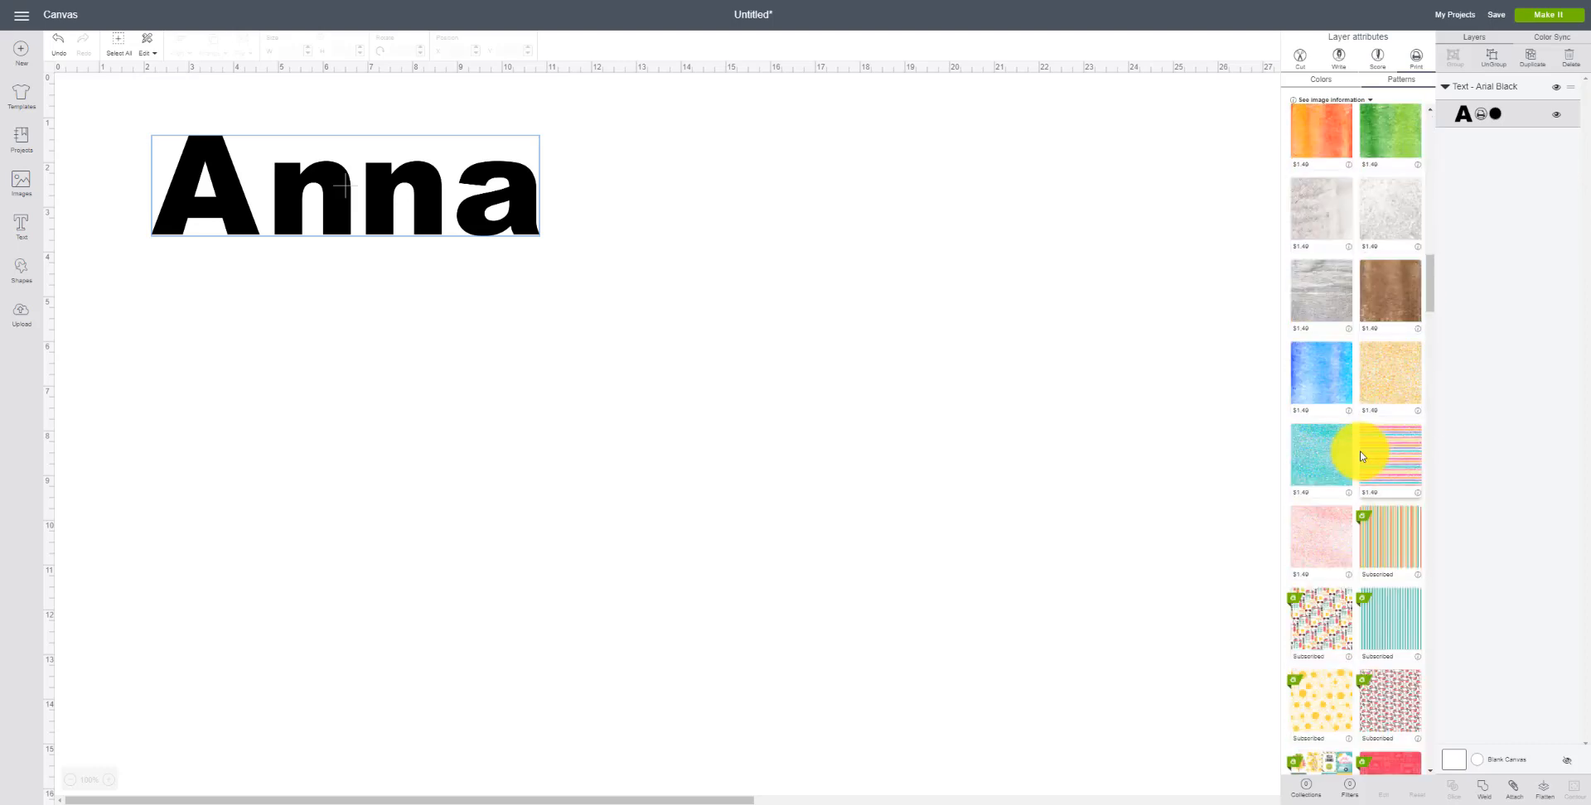
pyautogui.scroll(-5, 1361, 455)
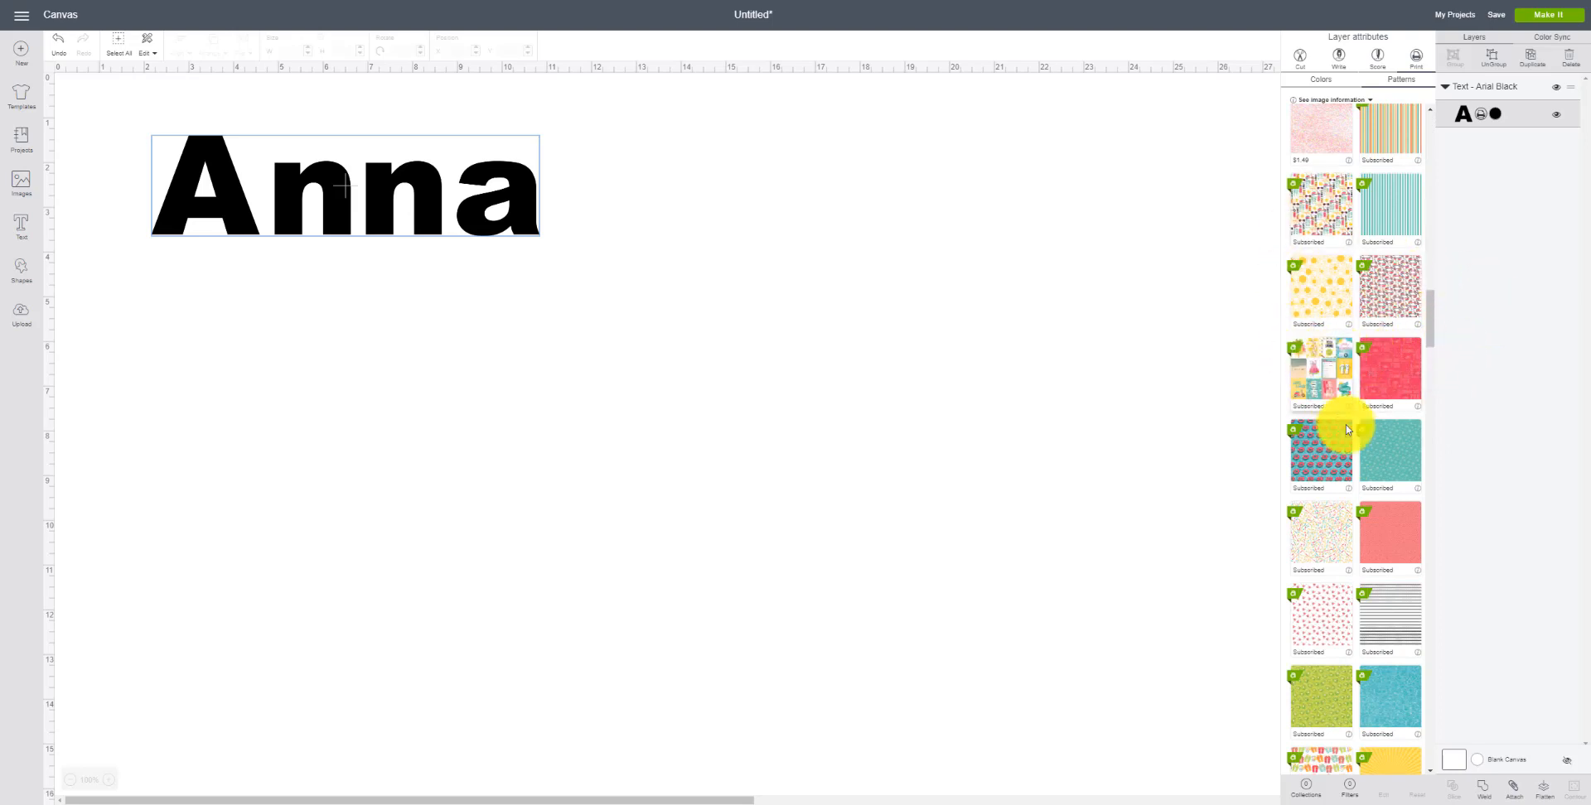
pyautogui.click(1315, 533)
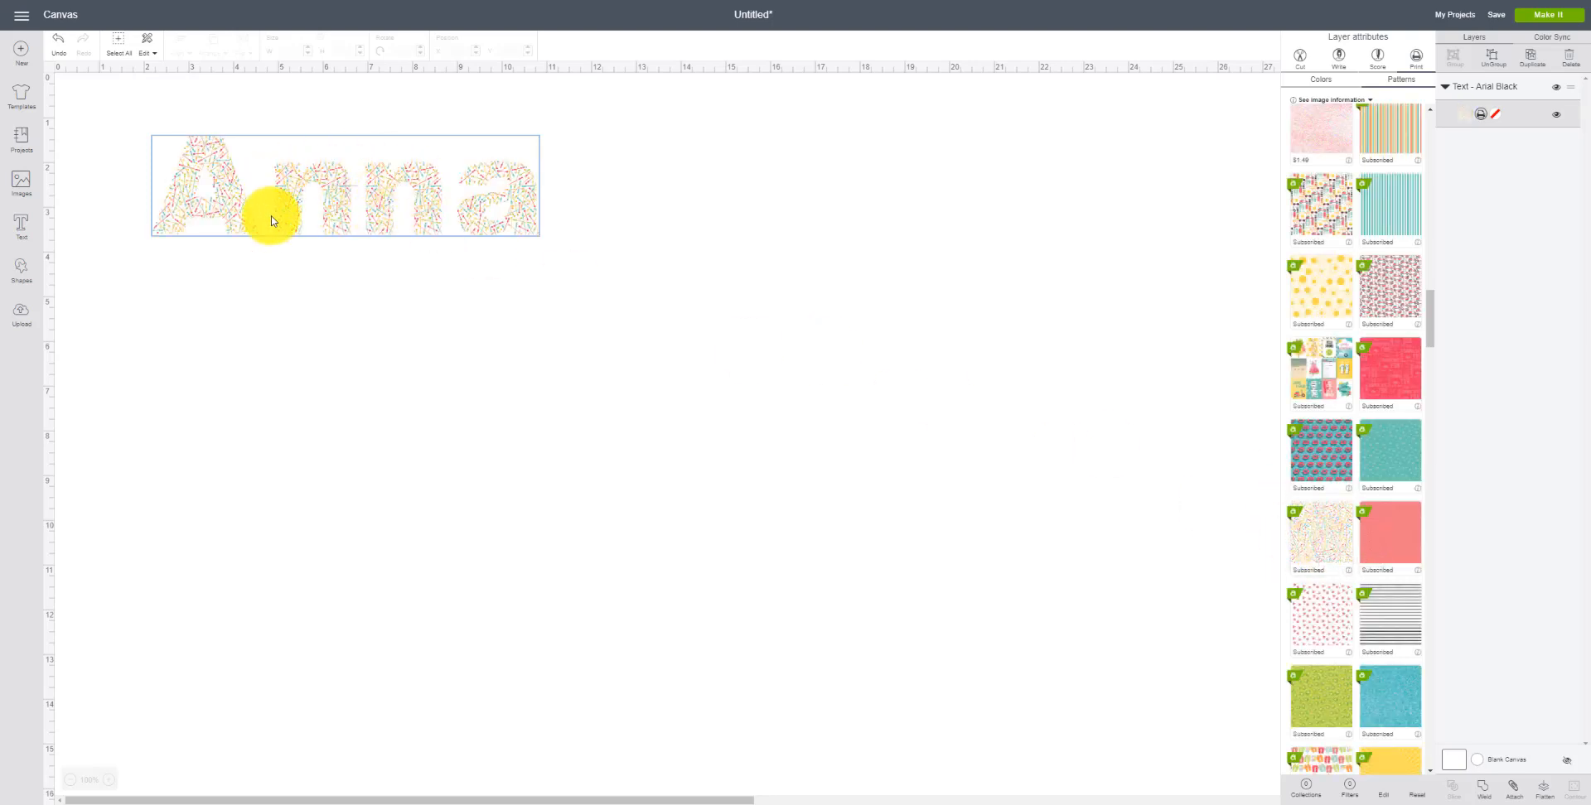
pyautogui.click(1390, 378)
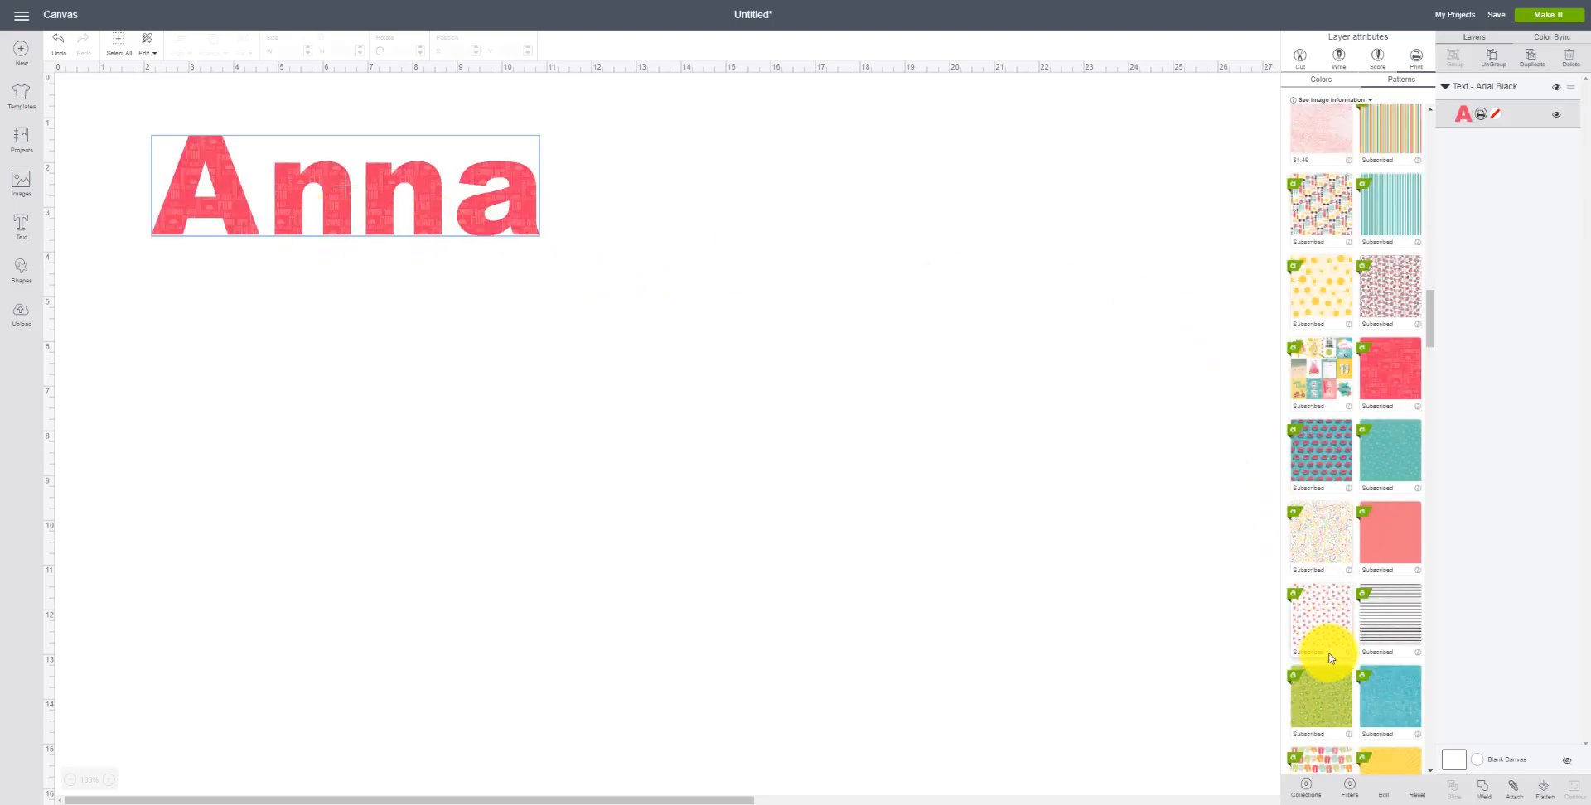
pyautogui.scroll(10, 1351, 464)
pyautogui.scroll(10, 1359, 431)
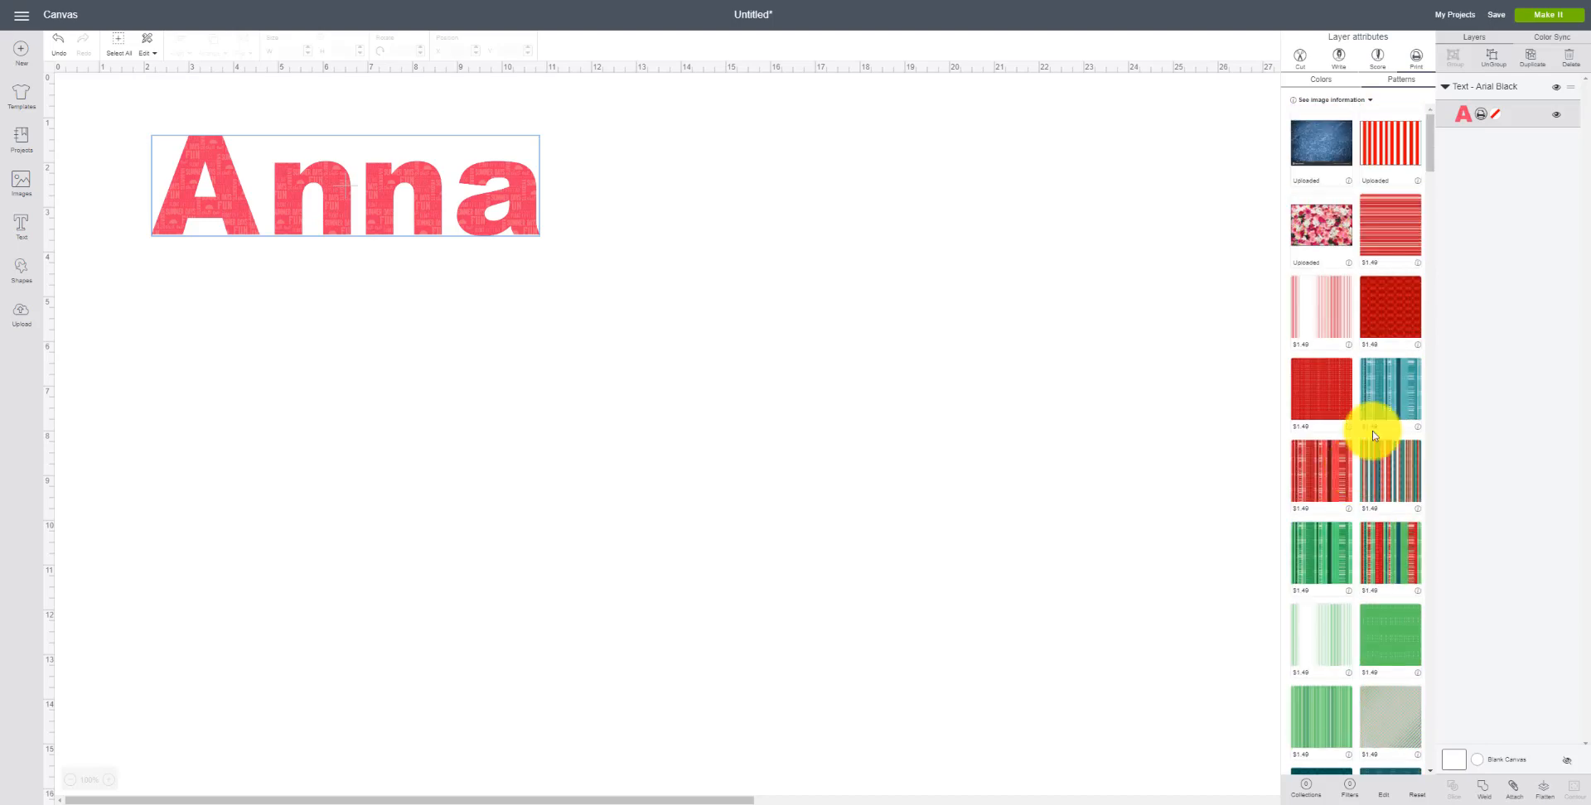
pyautogui.click(1392, 137)
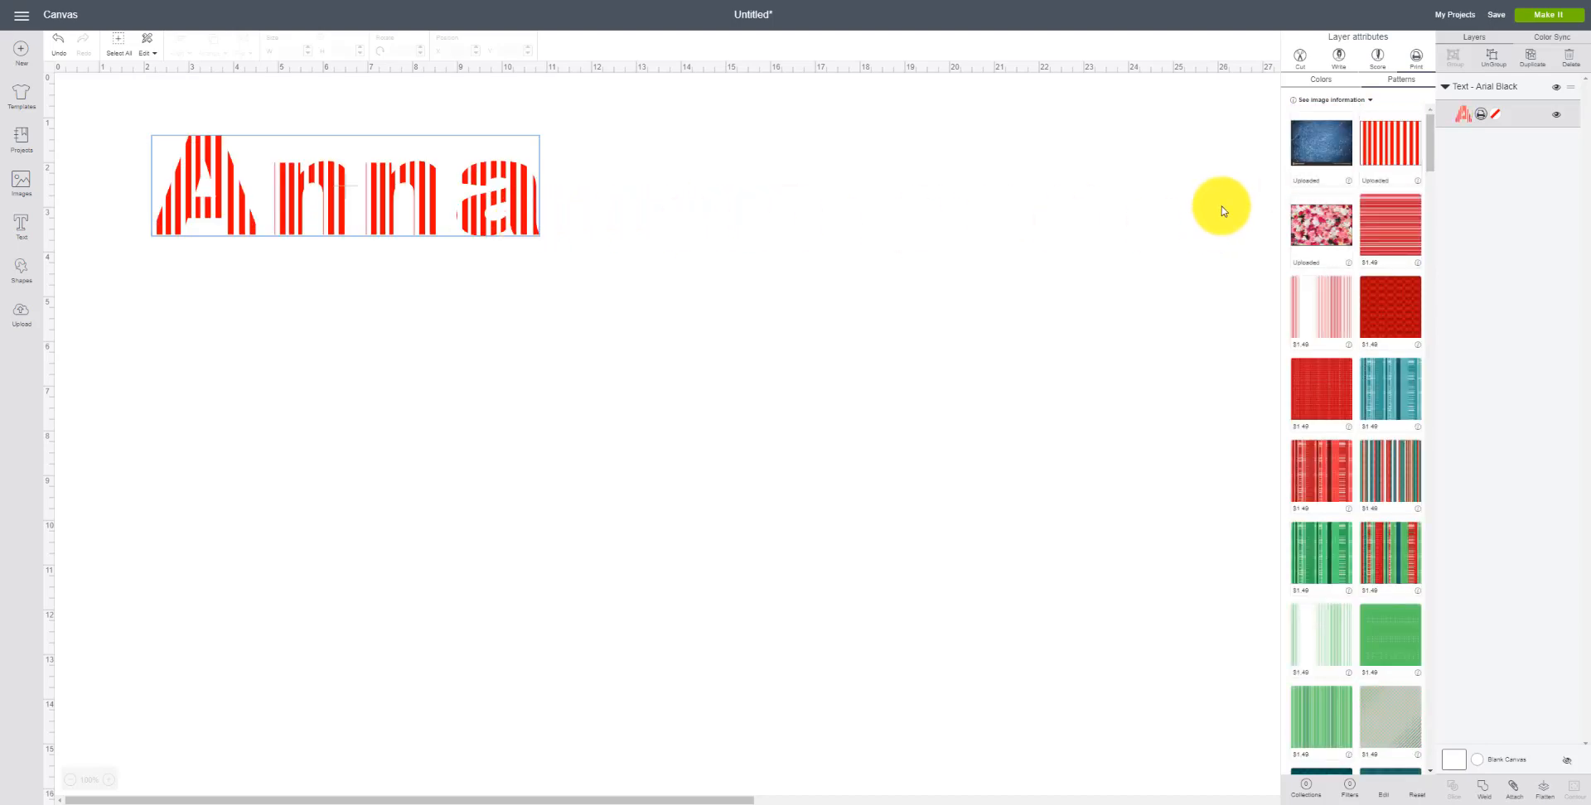
pyautogui.click(1318, 143)
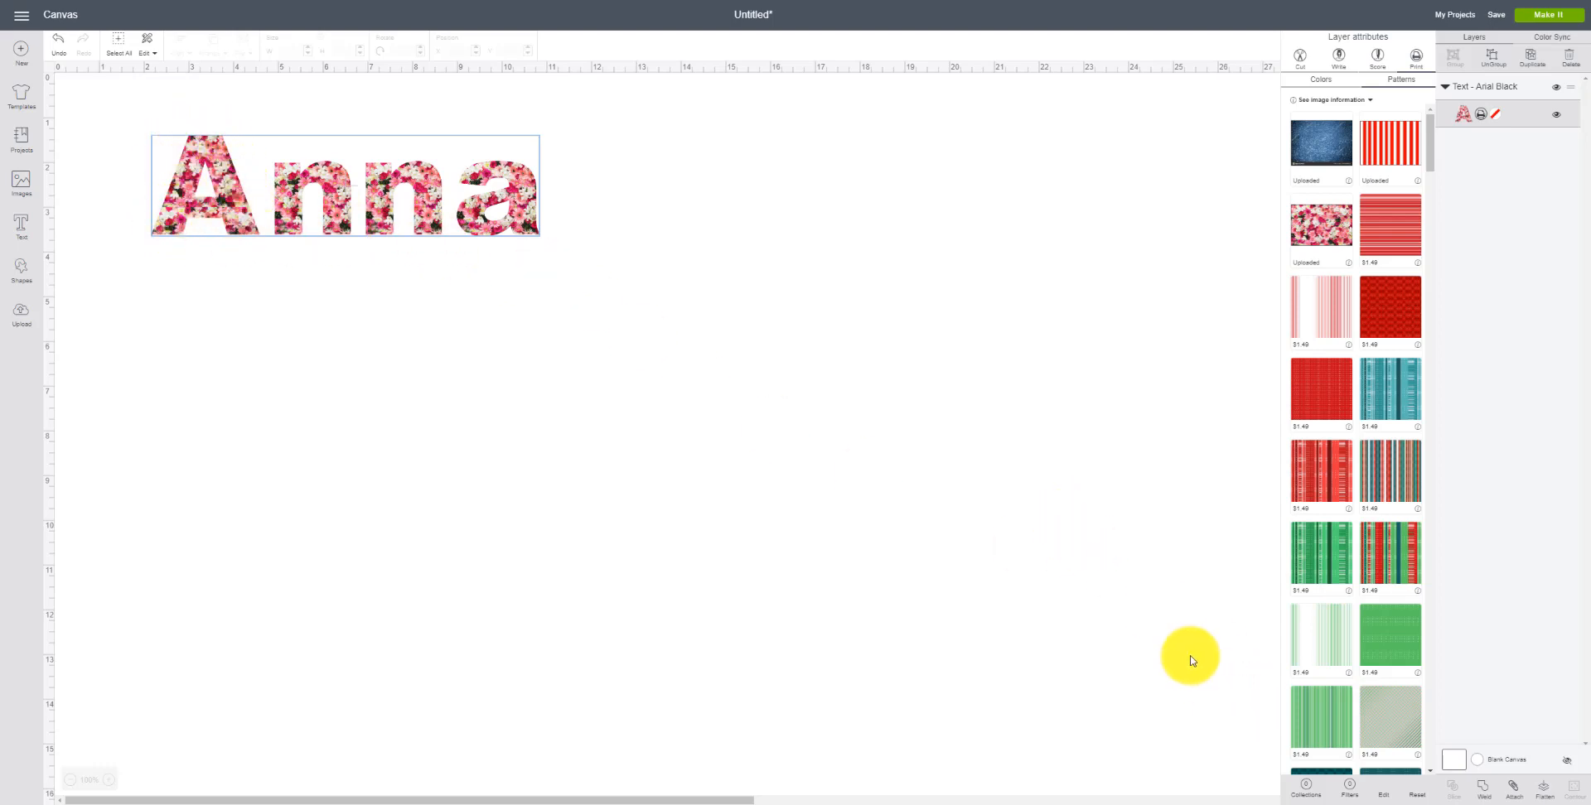
# Step: Set the canvas background color to light blue
pyautogui.click(1477, 759)
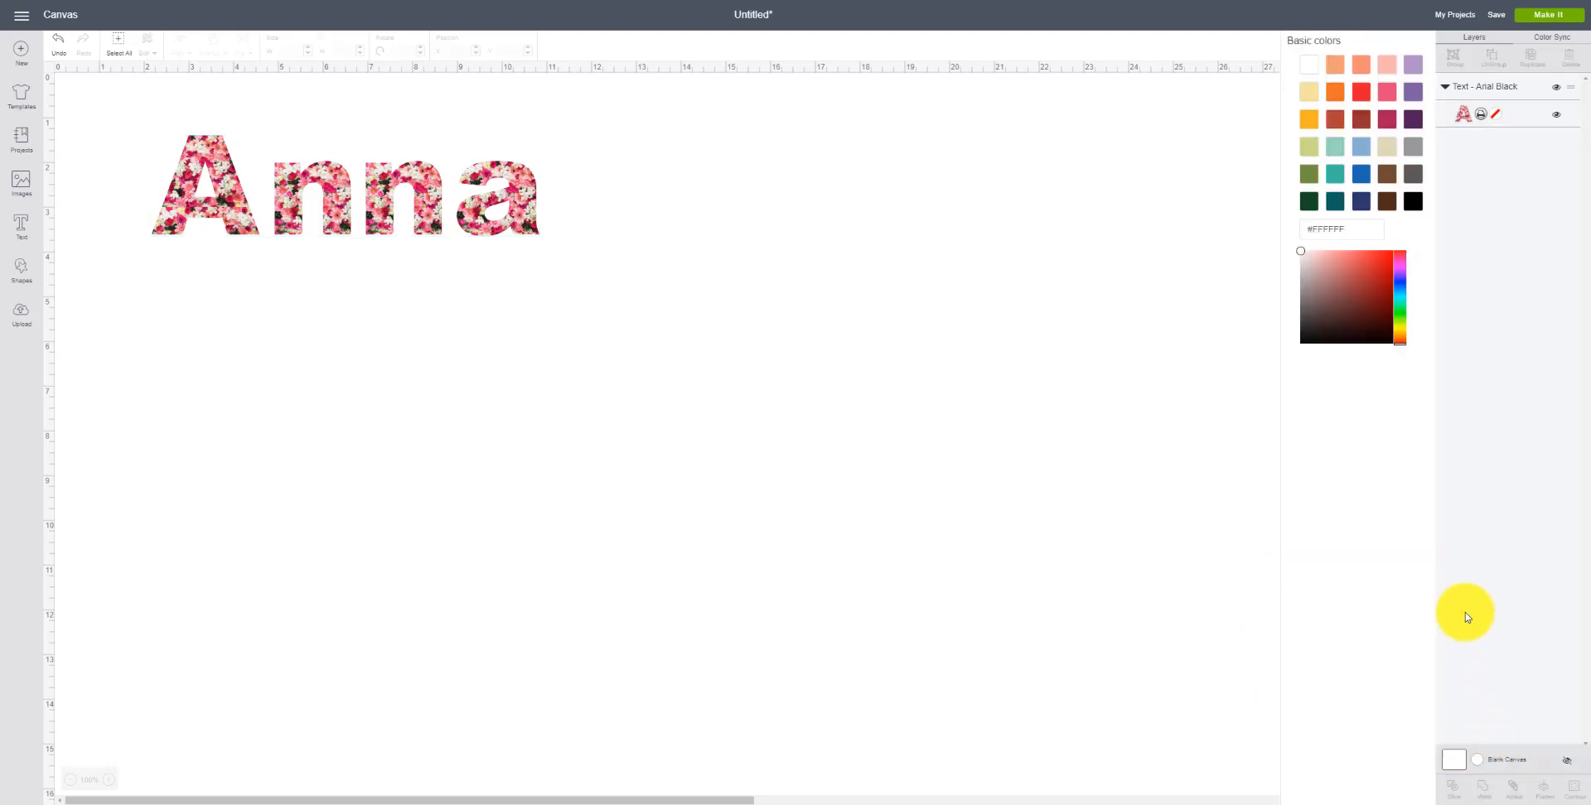
pyautogui.click(1360, 150)
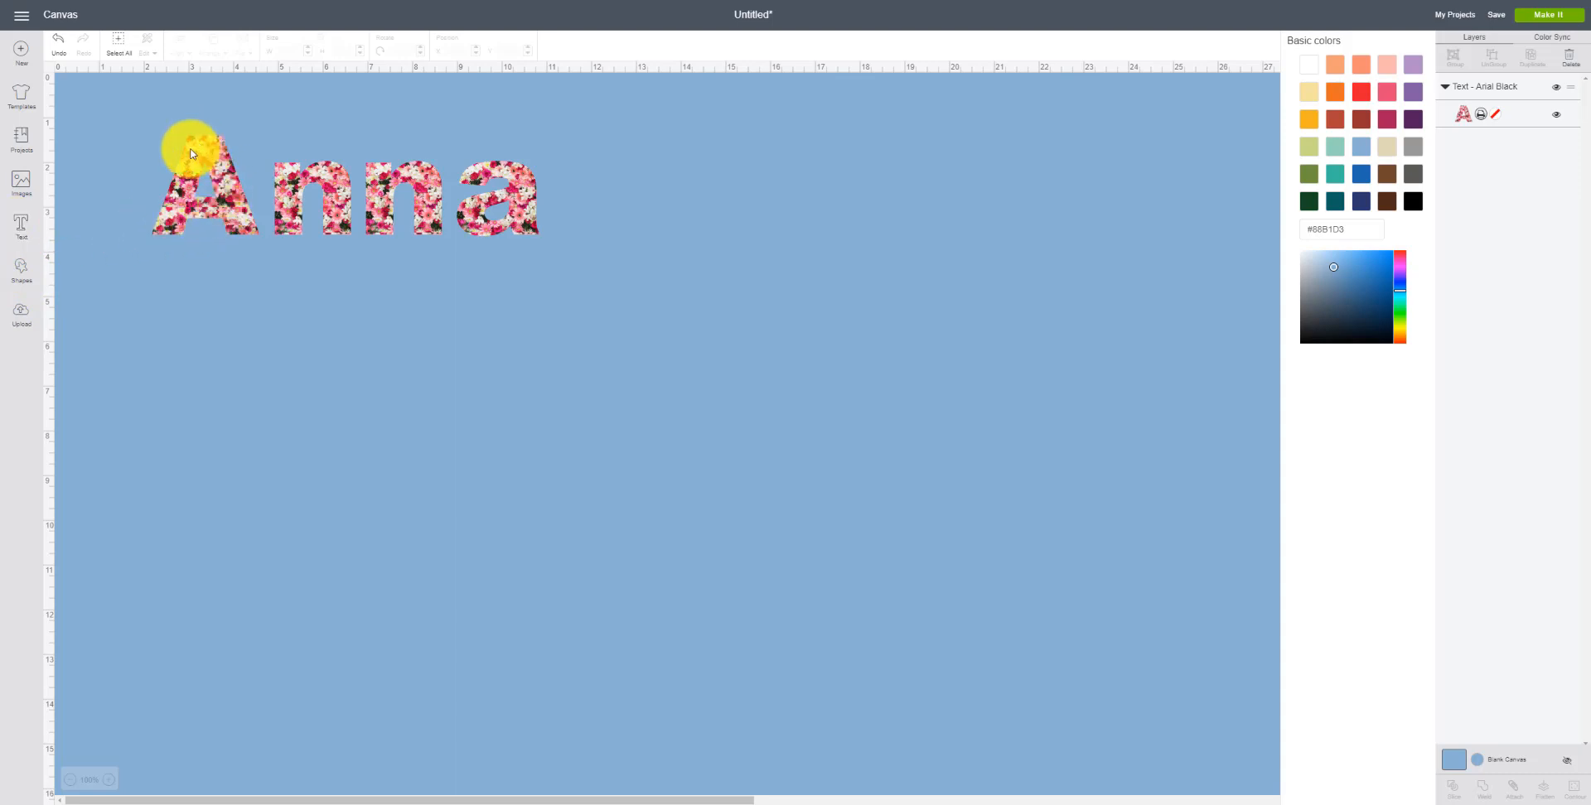
# Step: Add a second Anna text, enlarge it to about 7.5 in wide, and move it below the patterned Anna
pyautogui.click(20, 228)
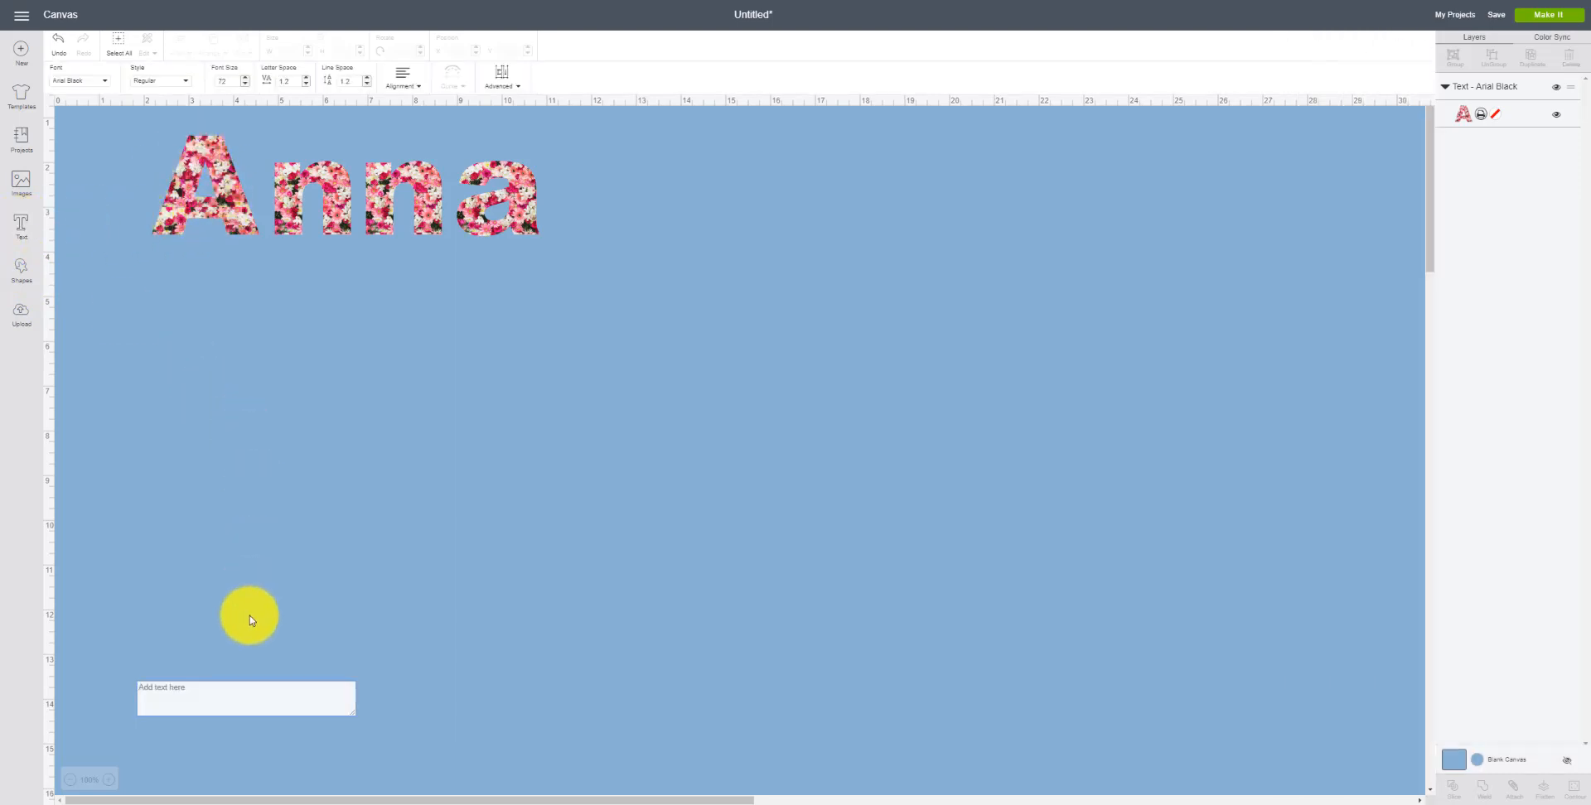
pyautogui.click(251, 620)
pyautogui.write('Anna')
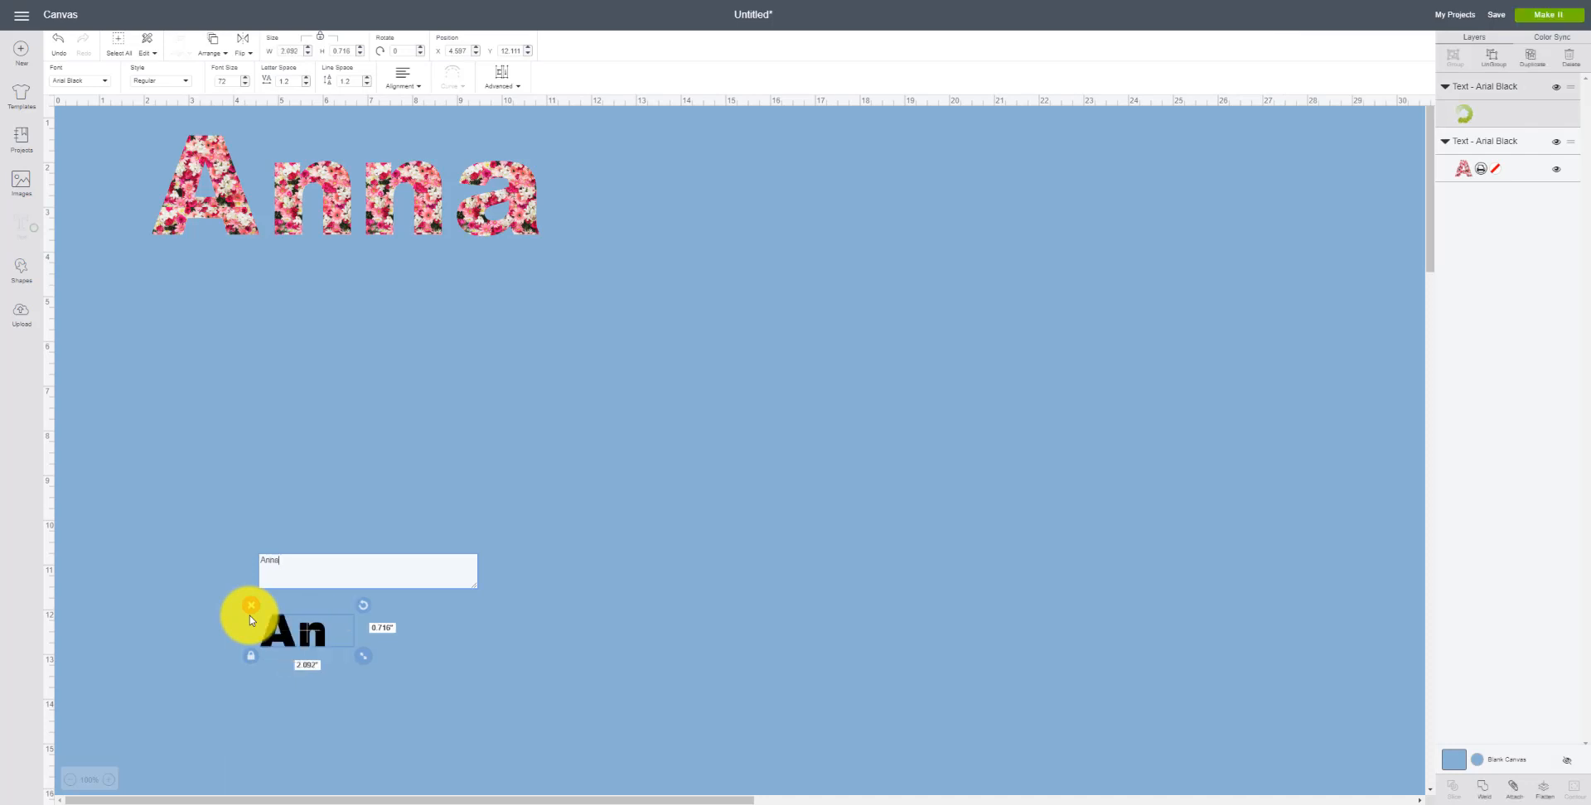
pyautogui.moveTo(401, 664); pyautogui.dragTo(606, 771)
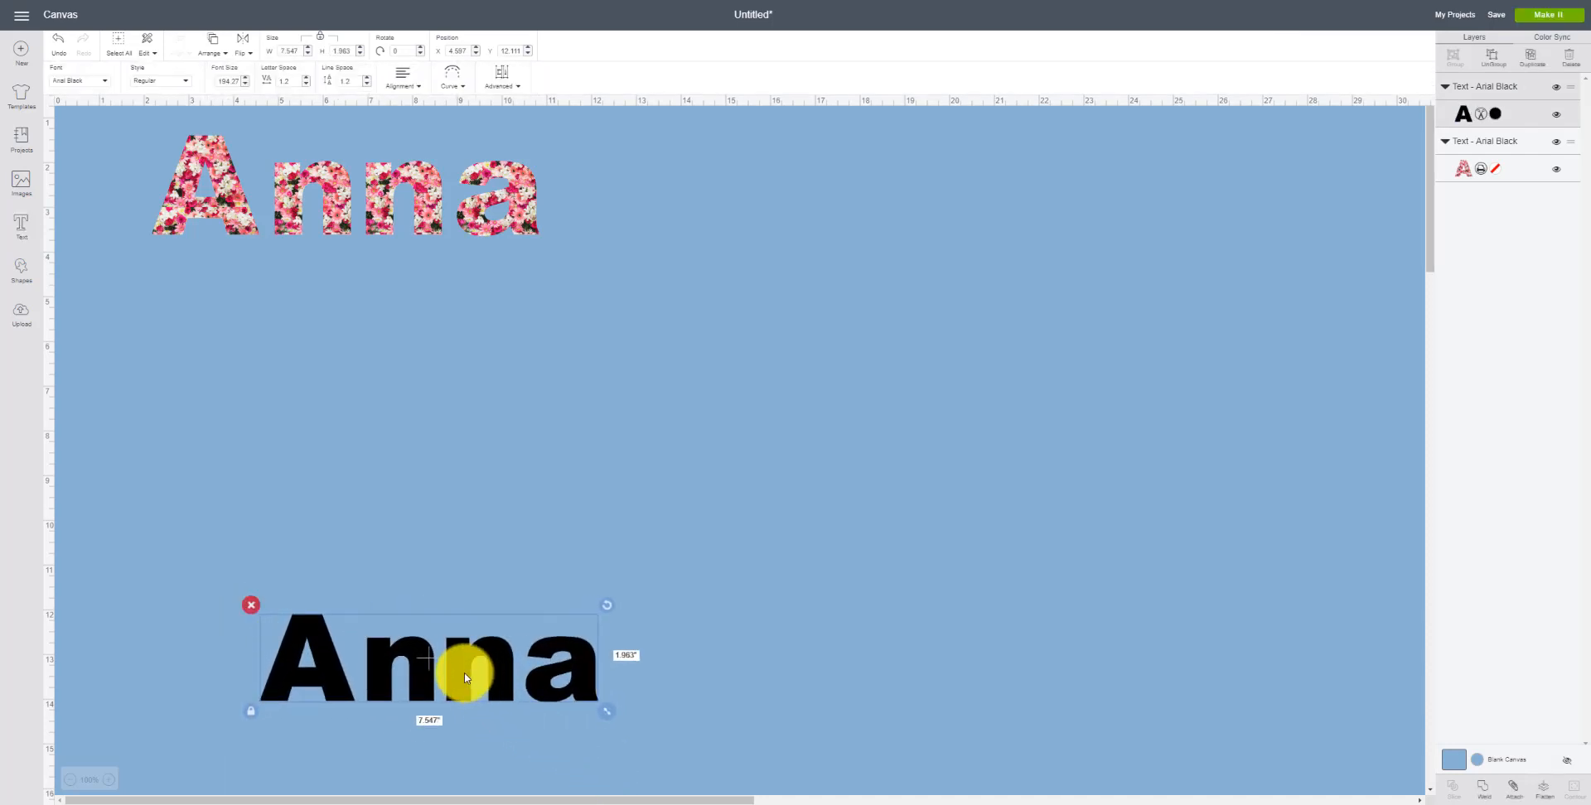
pyautogui.moveTo(461, 667); pyautogui.dragTo(345, 403)
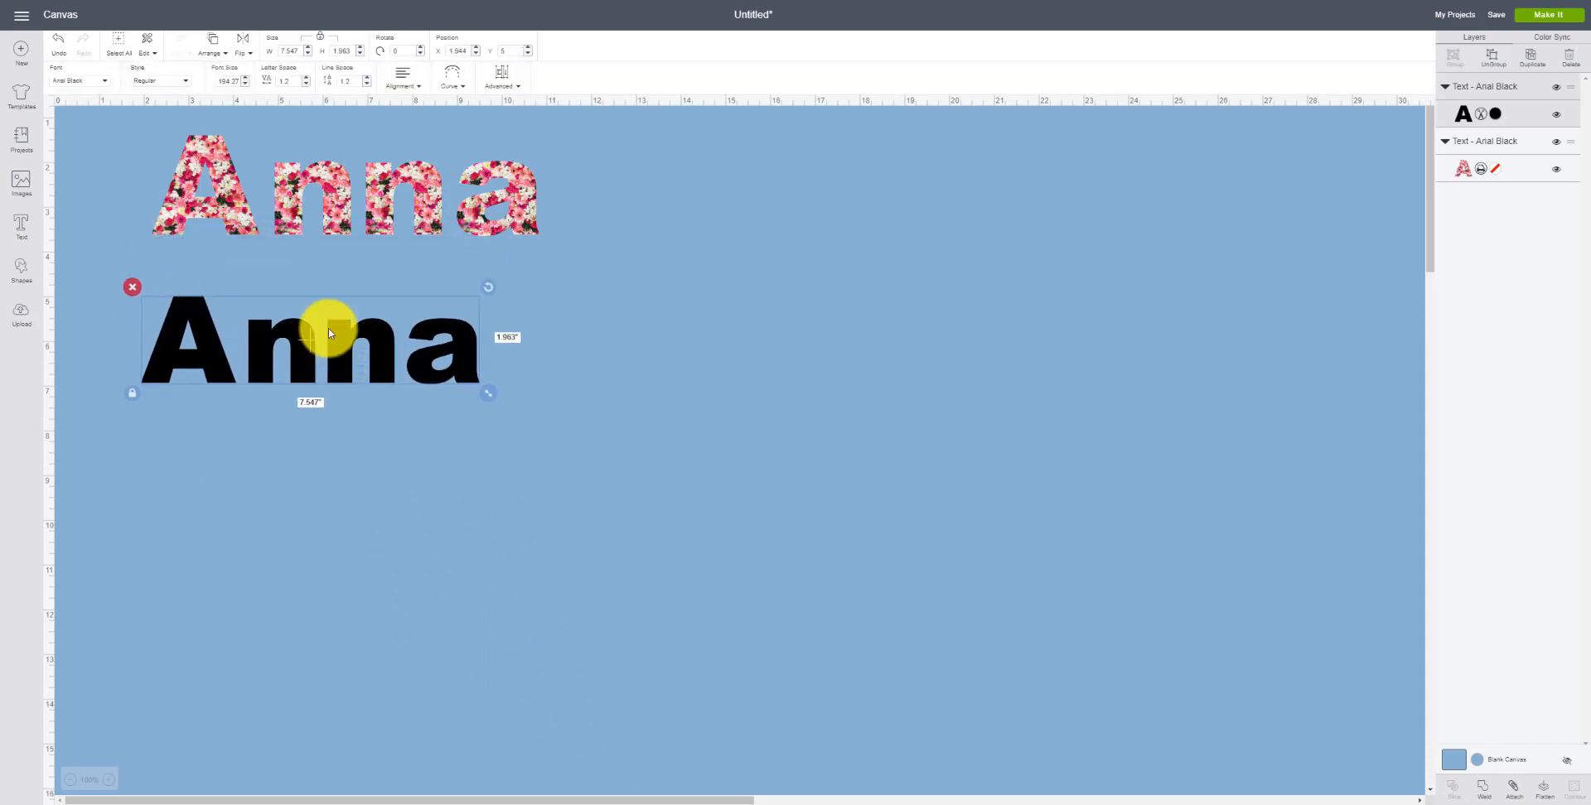
# Step: Browse the font list and change the new Anna's font to Cricut Font & Basic Shapes
pyautogui.click(92, 83)
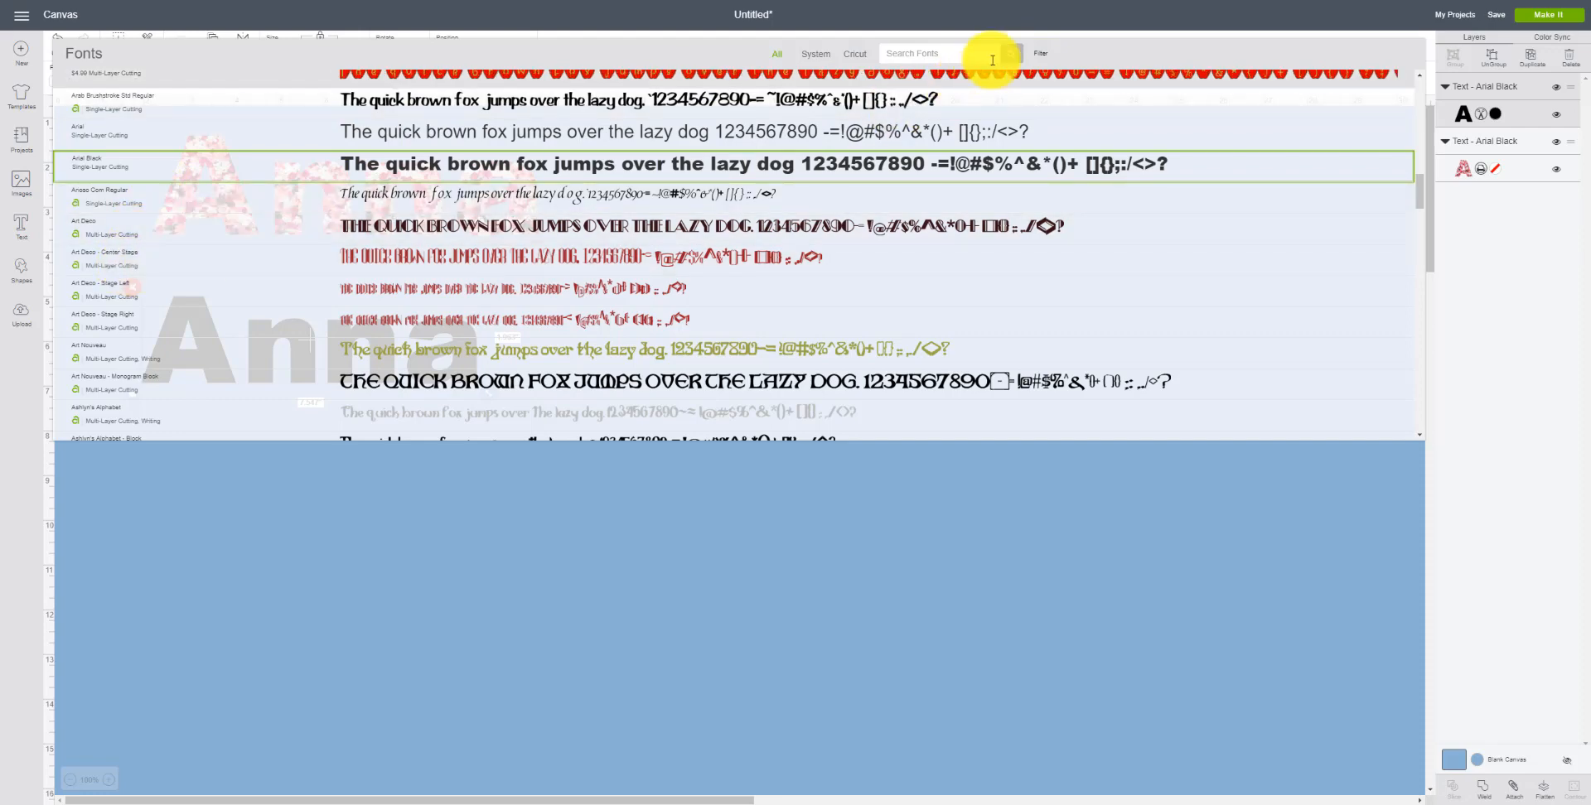
pyautogui.click(1040, 53)
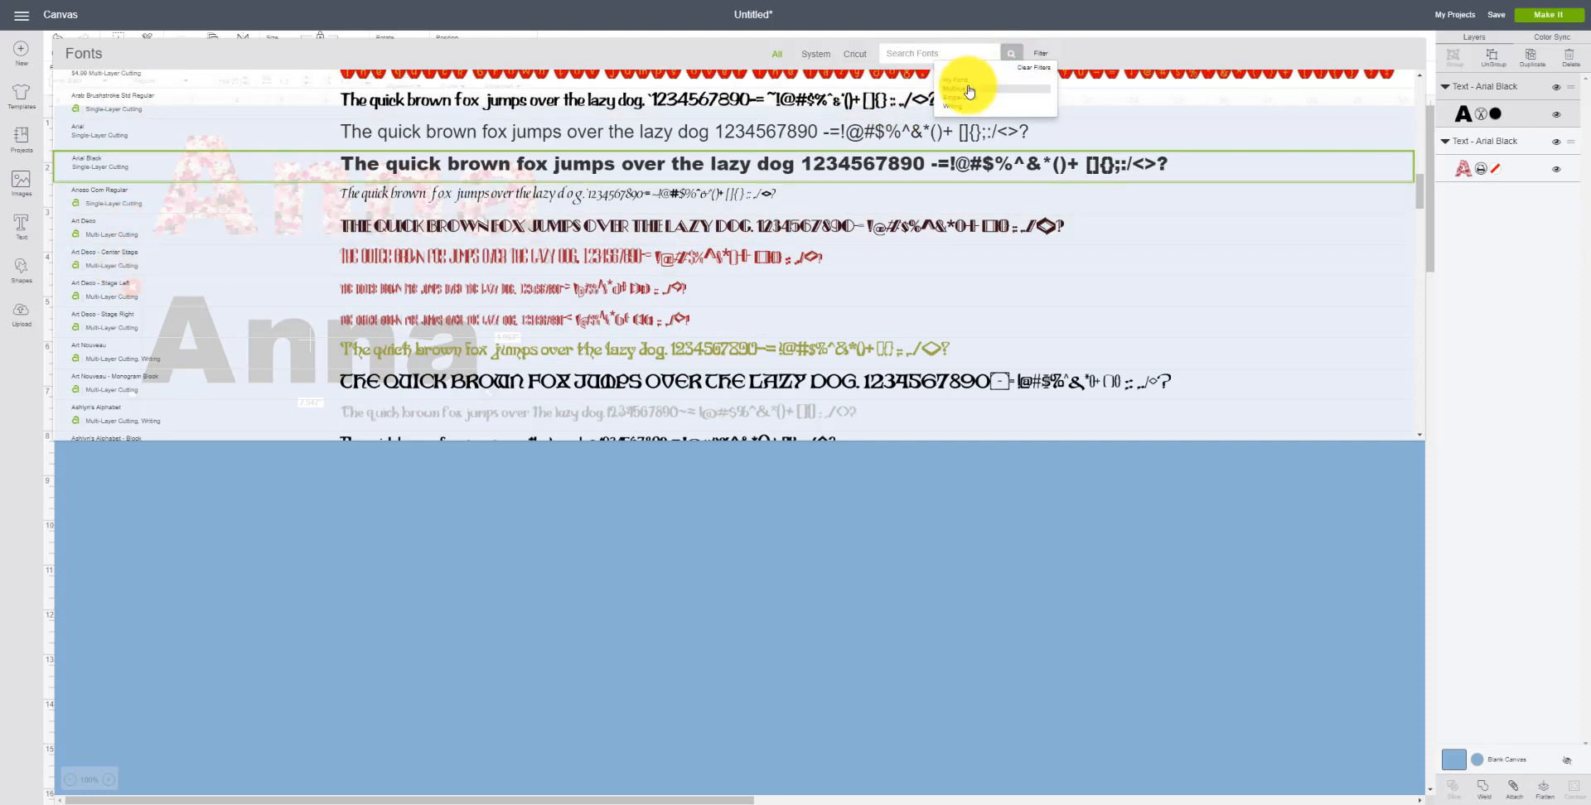
pyautogui.scroll(-3, 913, 124)
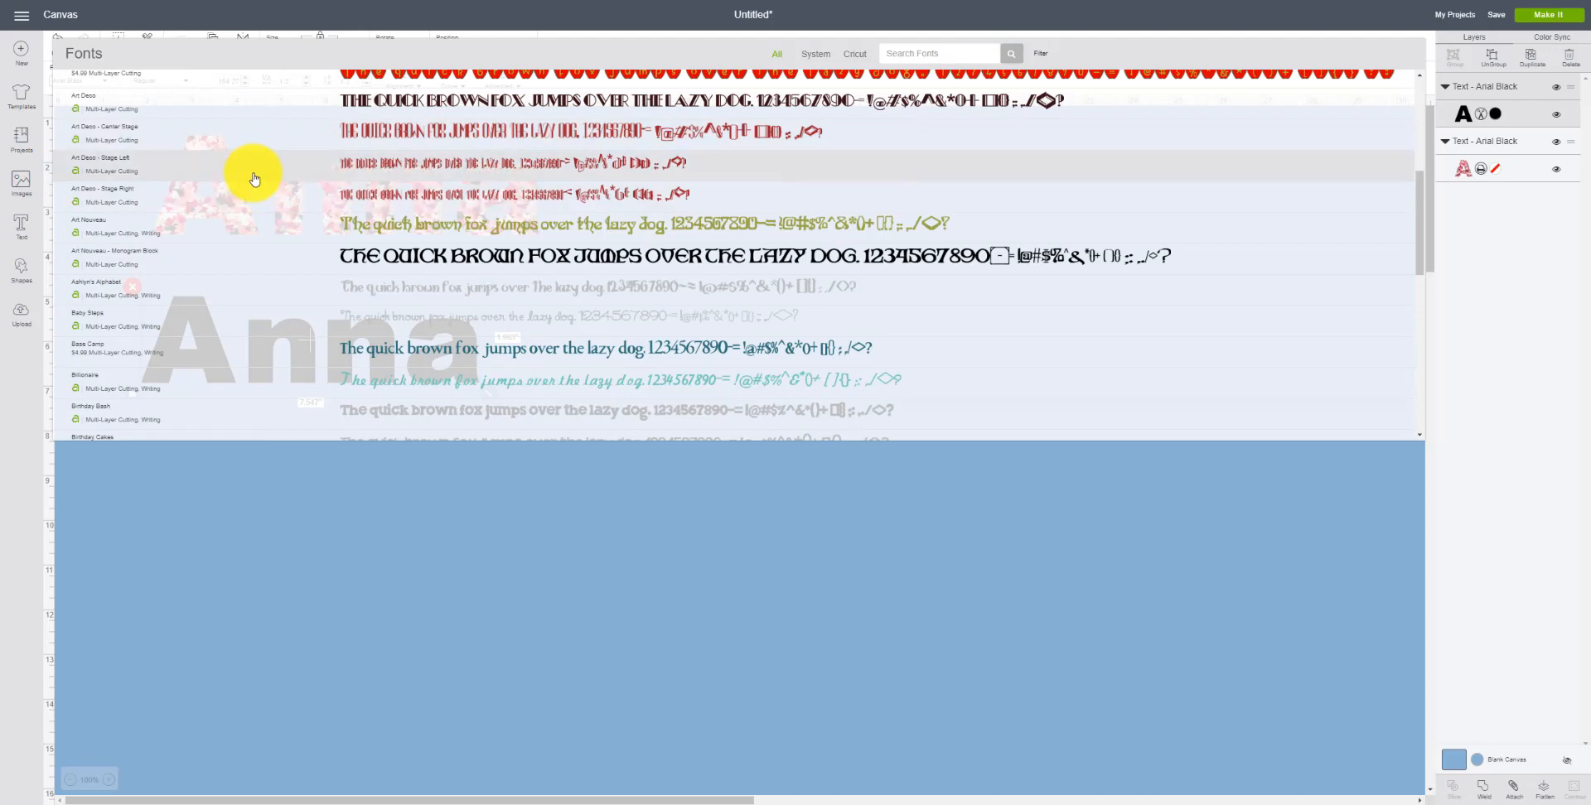
pyautogui.scroll(8, 365, 186)
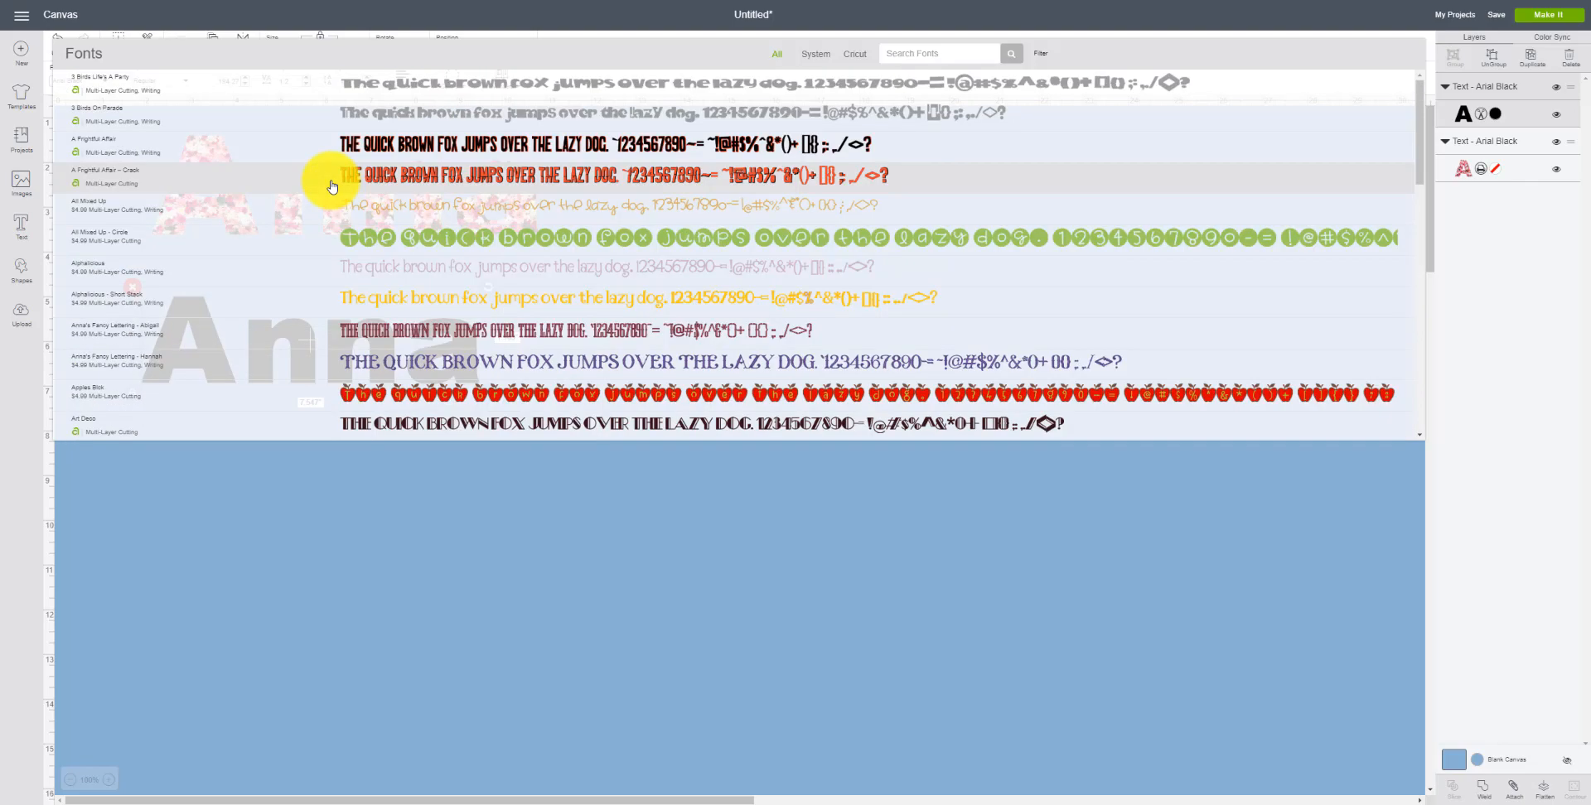
pyautogui.scroll(-15, 332, 186)
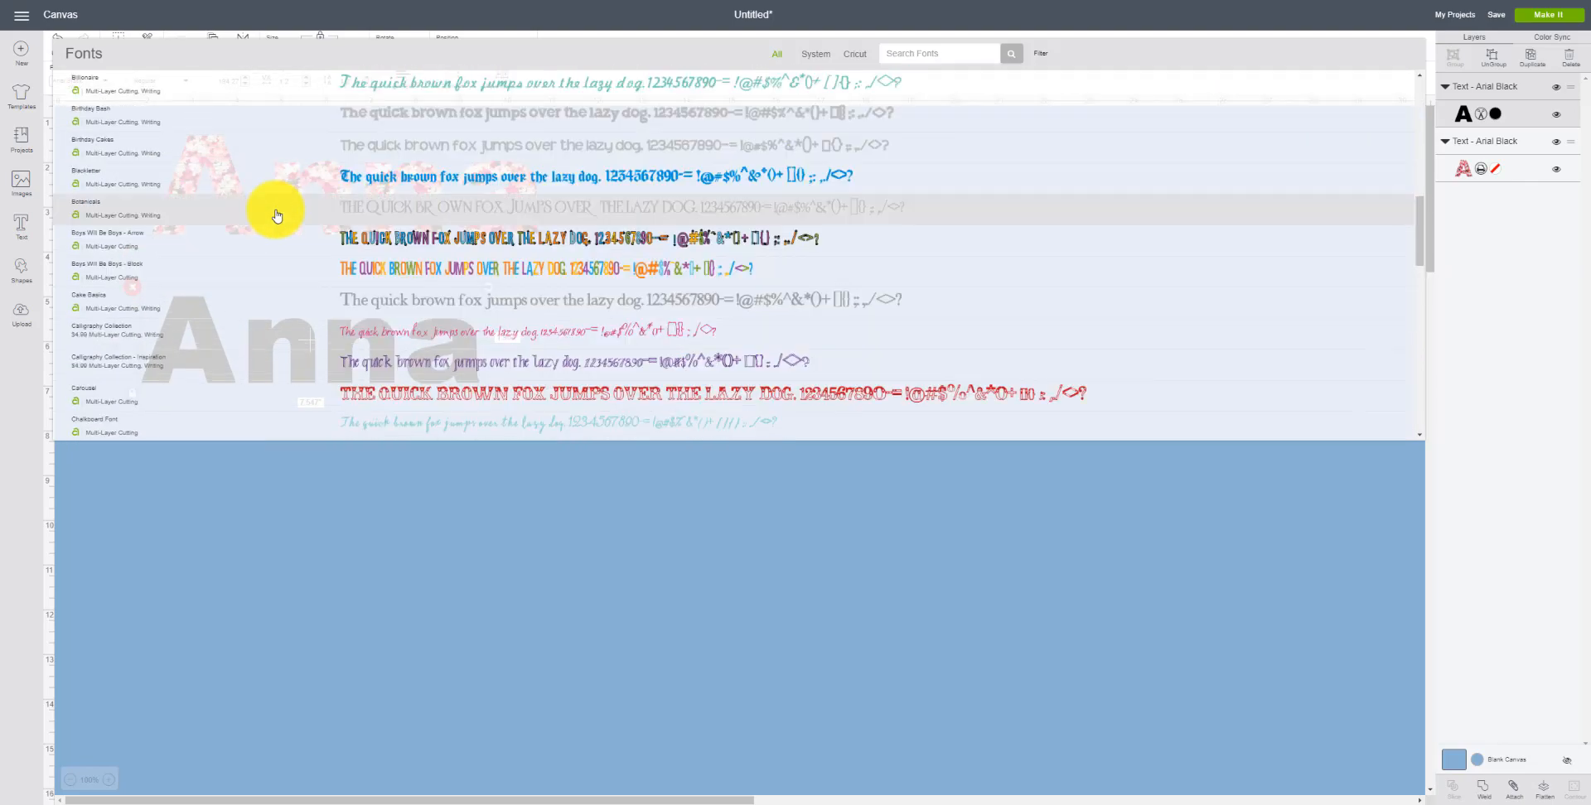
pyautogui.scroll(-5, 277, 215)
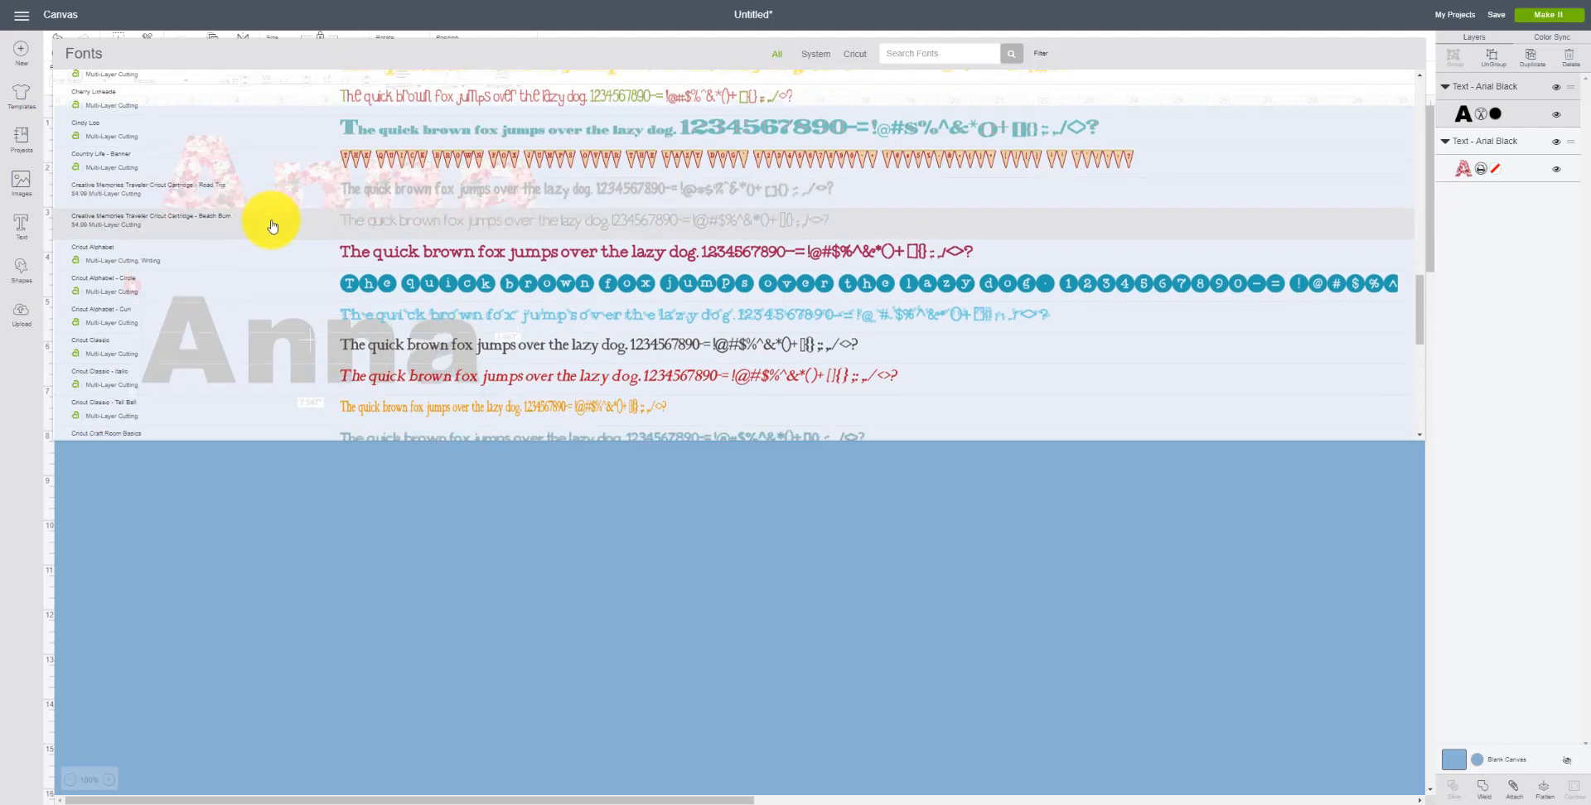
pyautogui.scroll(-3, 274, 219)
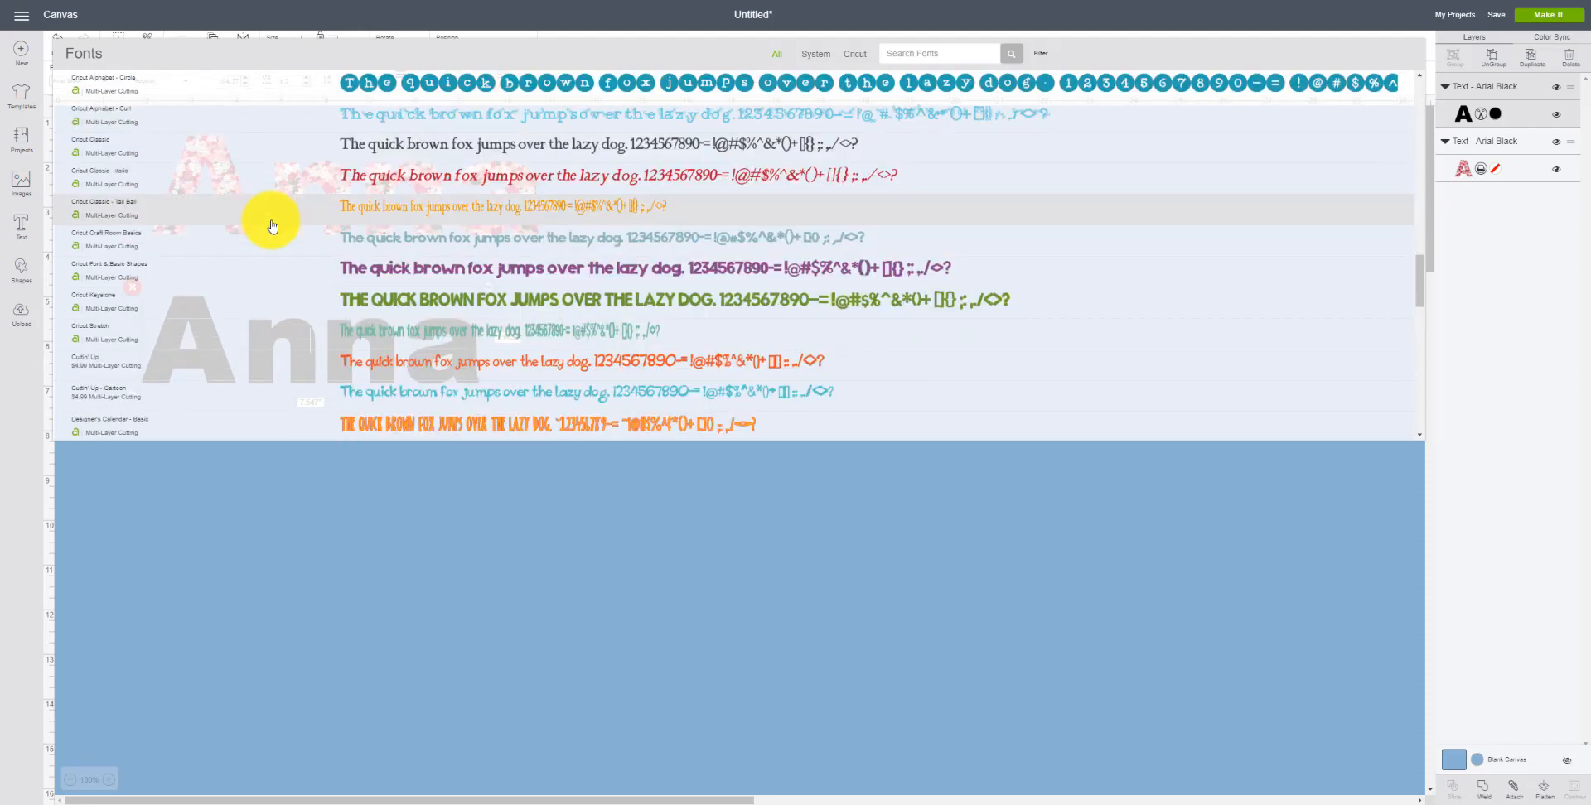
pyautogui.click(237, 287)
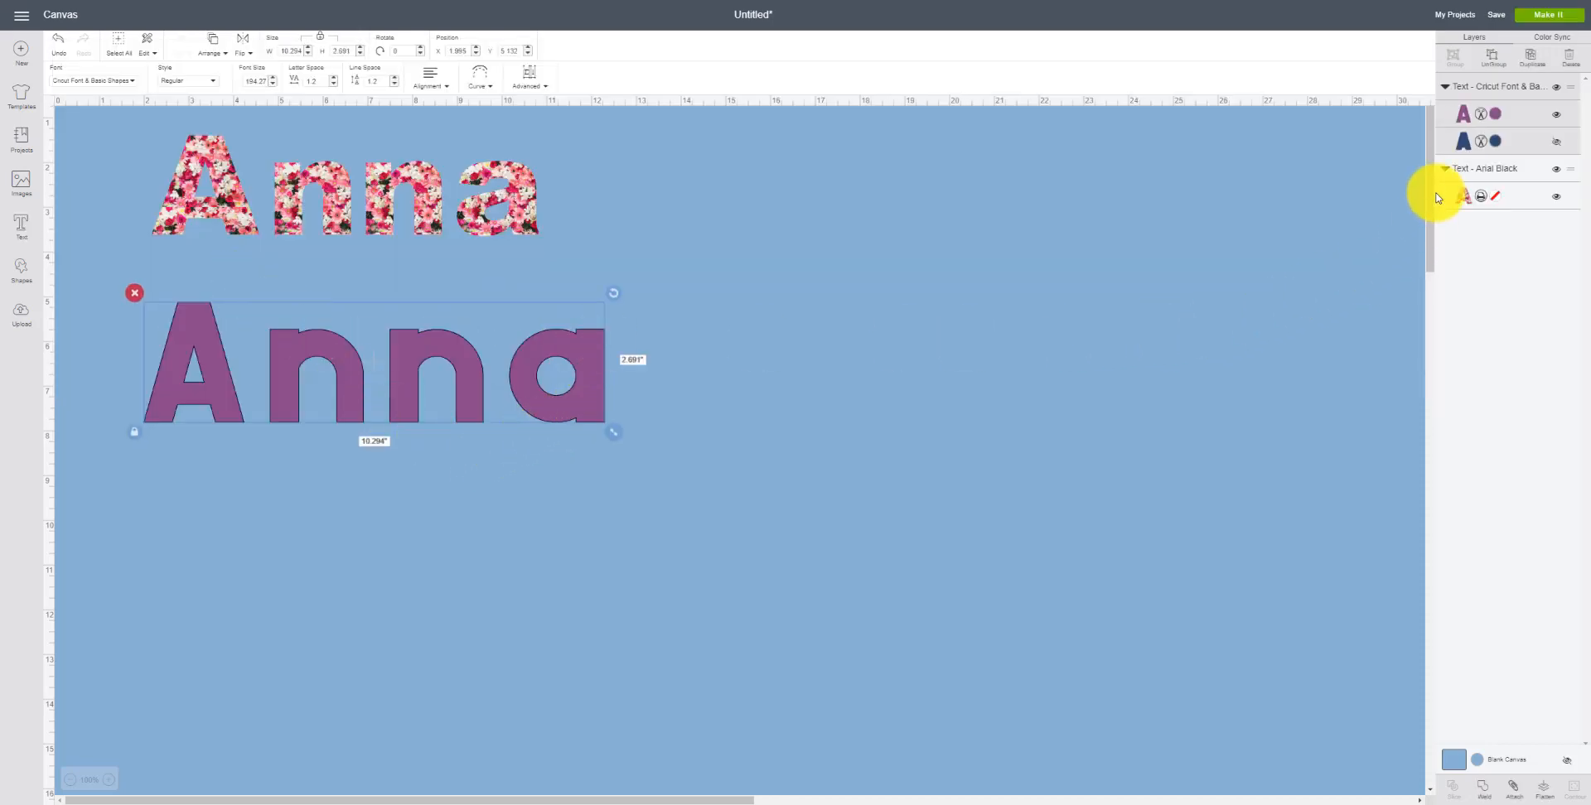
# Step: Switch the new Anna's fill layer to Print and fill it with the uploaded pink floral pattern, keeping its blue outline layer shown
pyautogui.click(1556, 142)
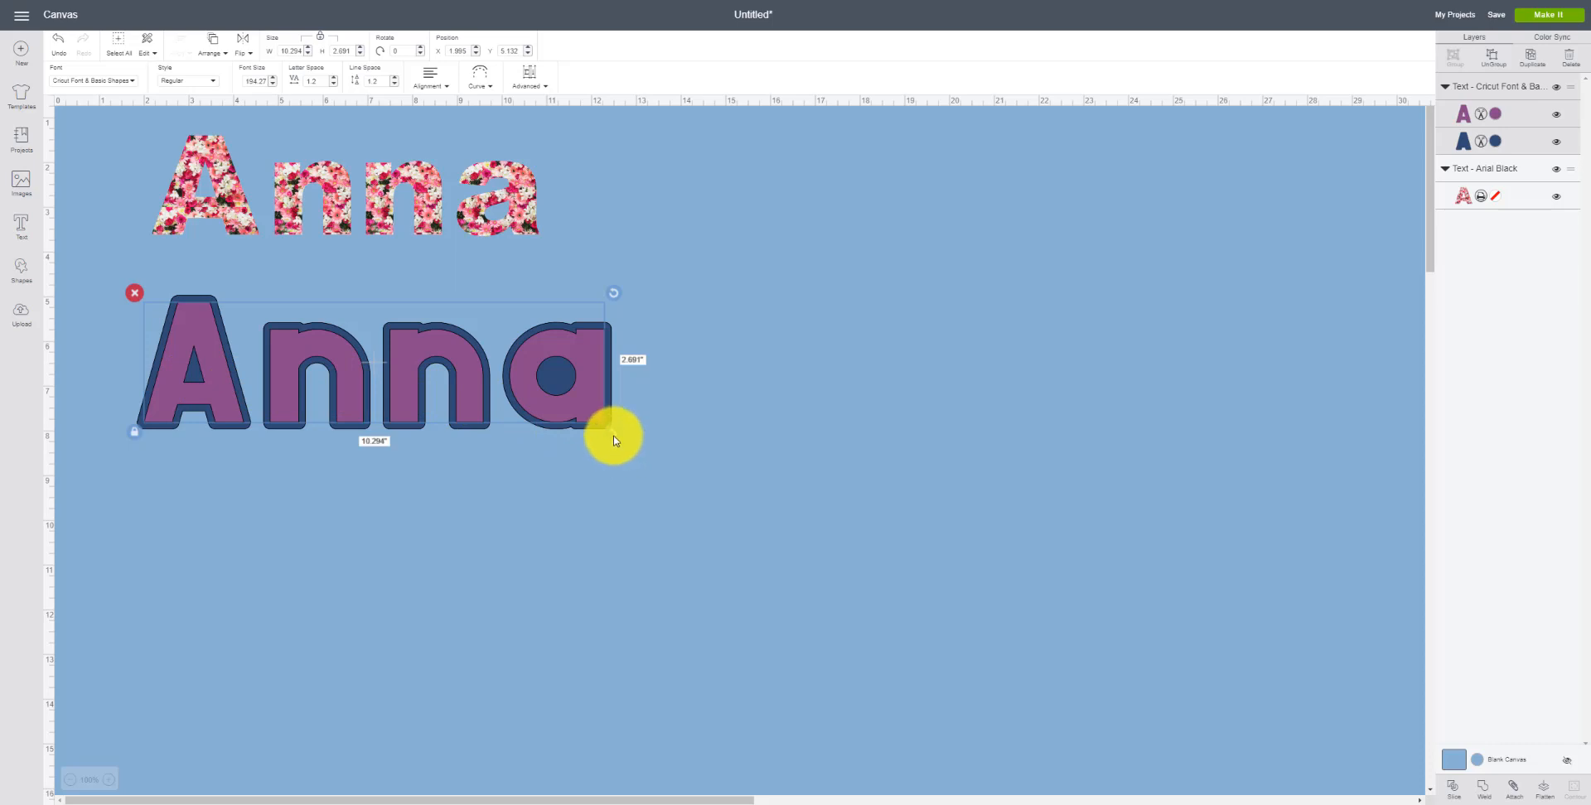
pyautogui.moveTo(539, 397); pyautogui.dragTo(526, 381)
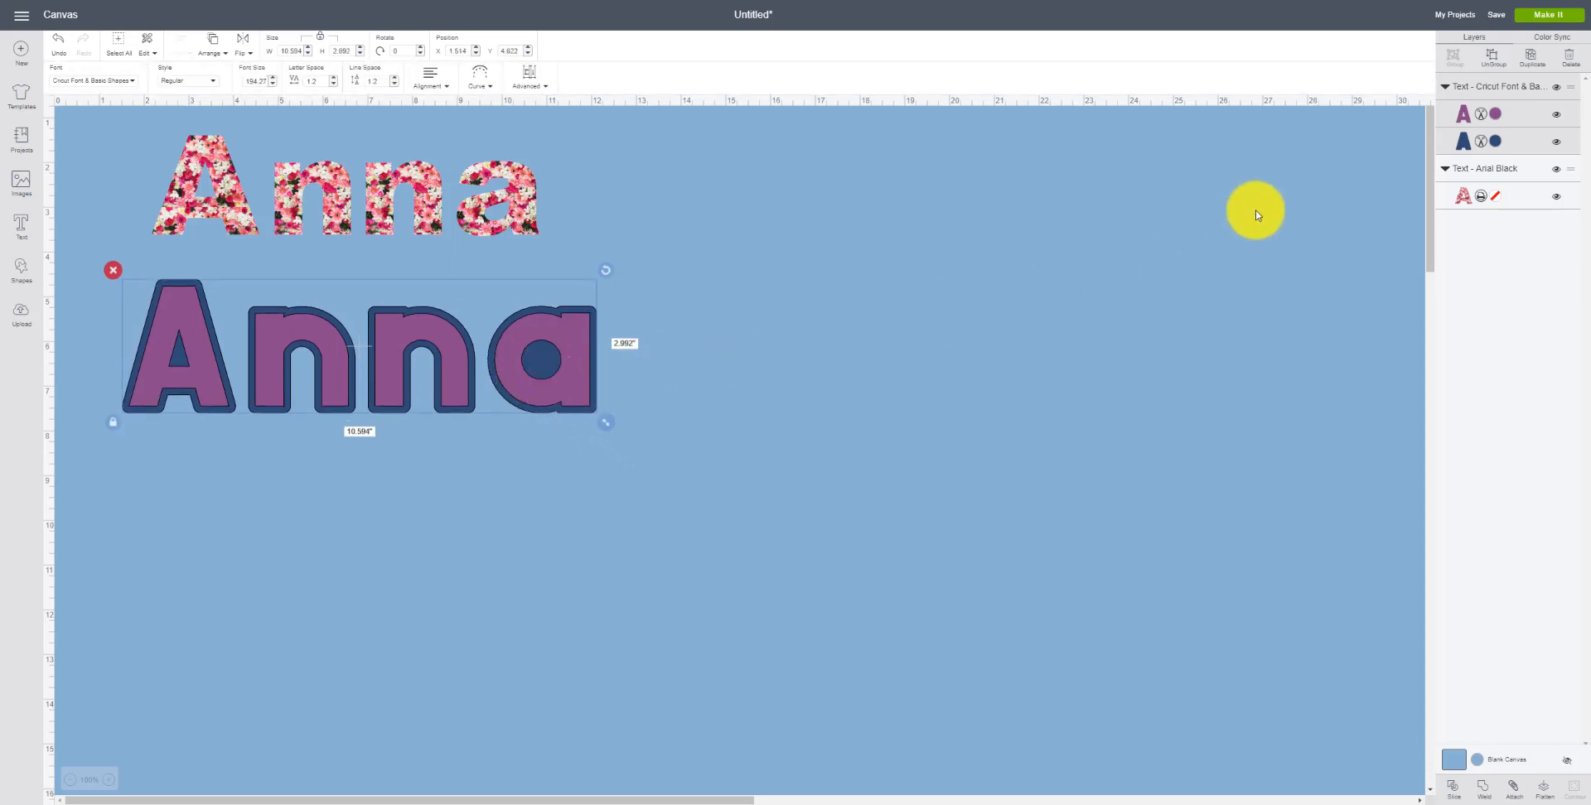
pyautogui.click(1558, 144)
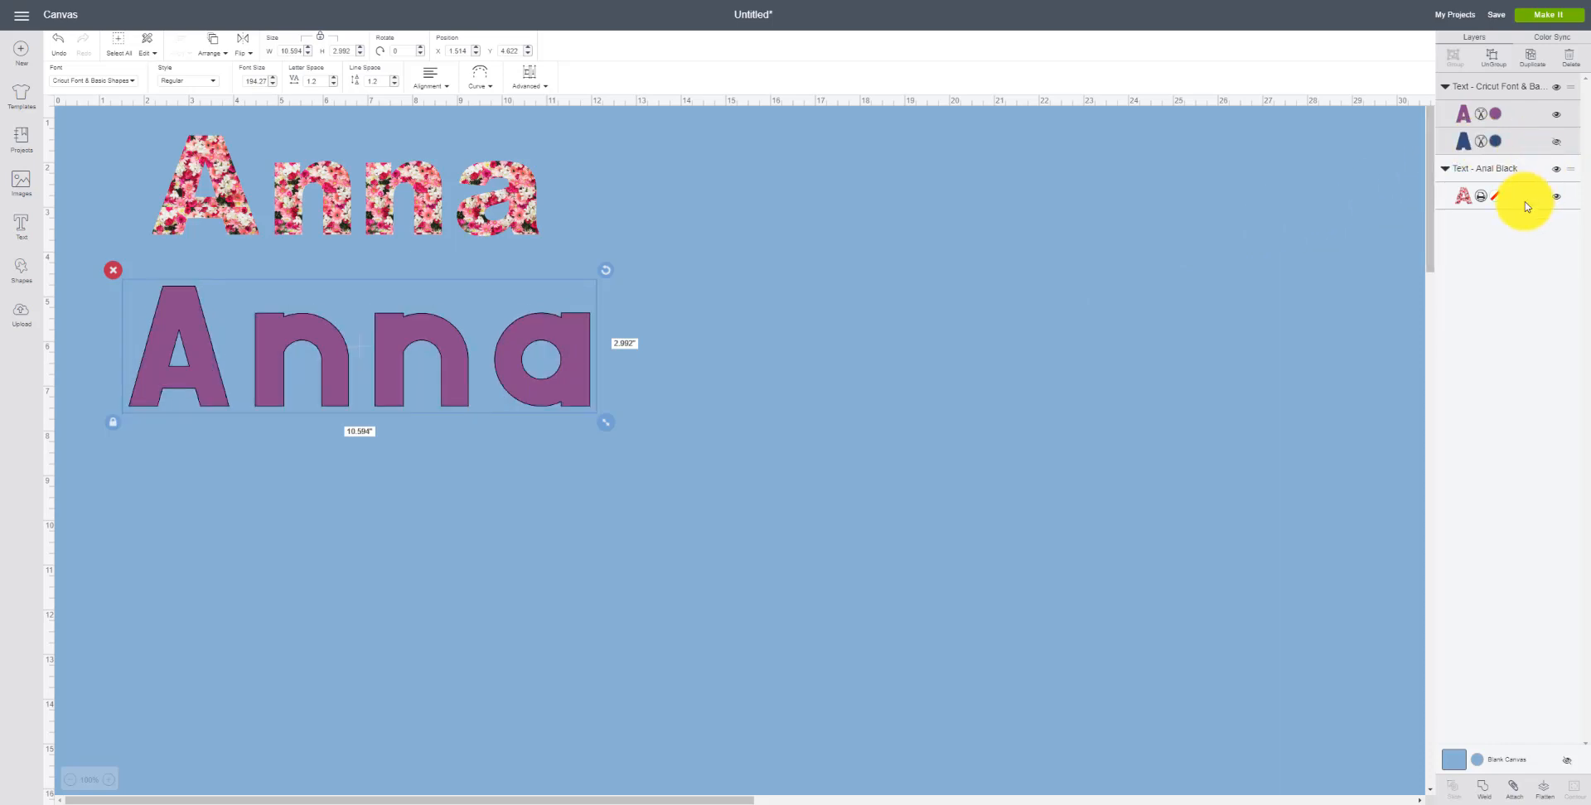
pyautogui.click(1481, 116)
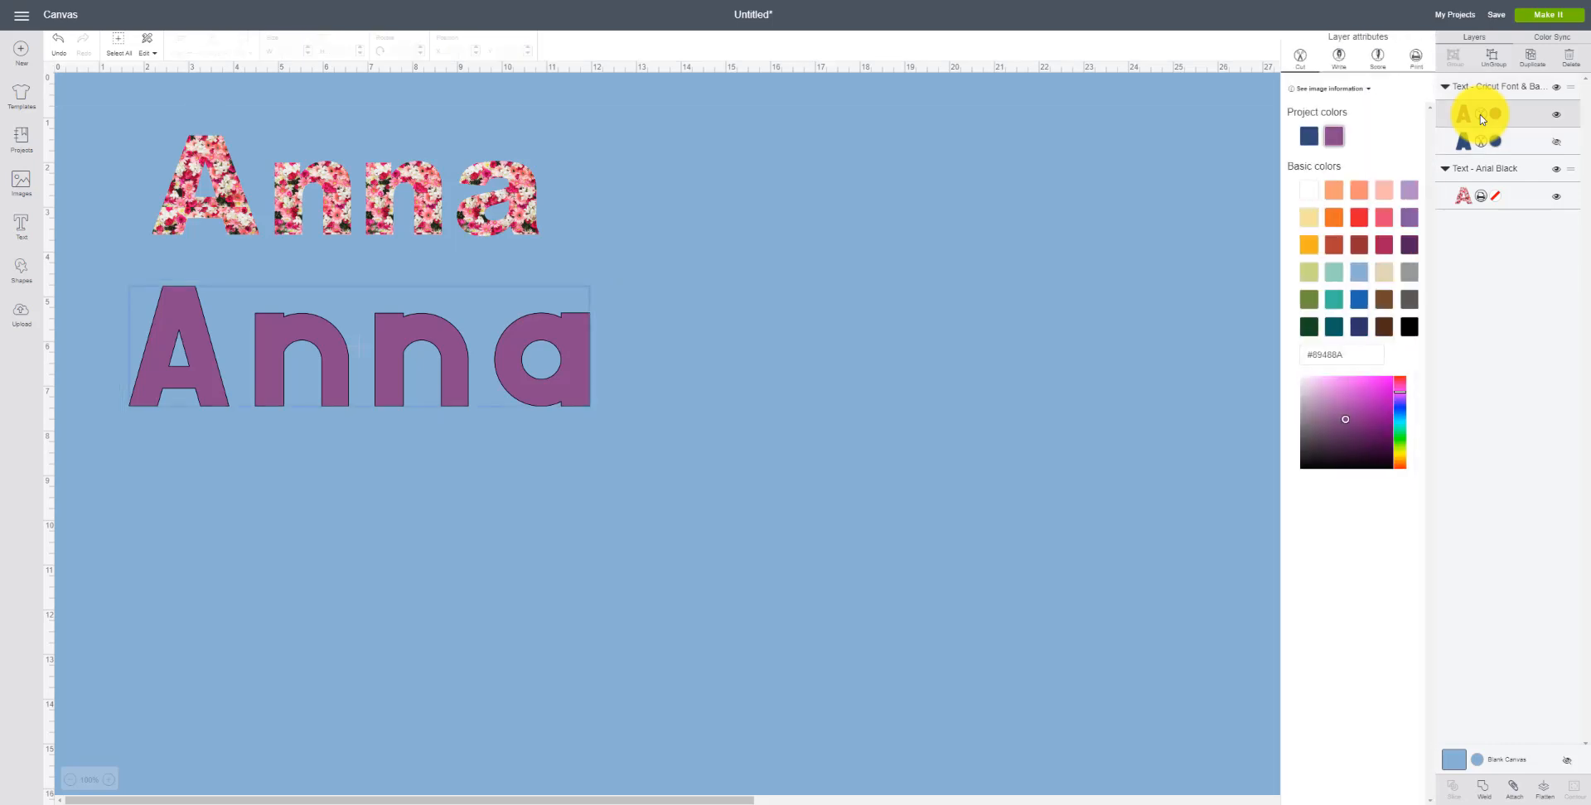
pyautogui.click(1414, 62)
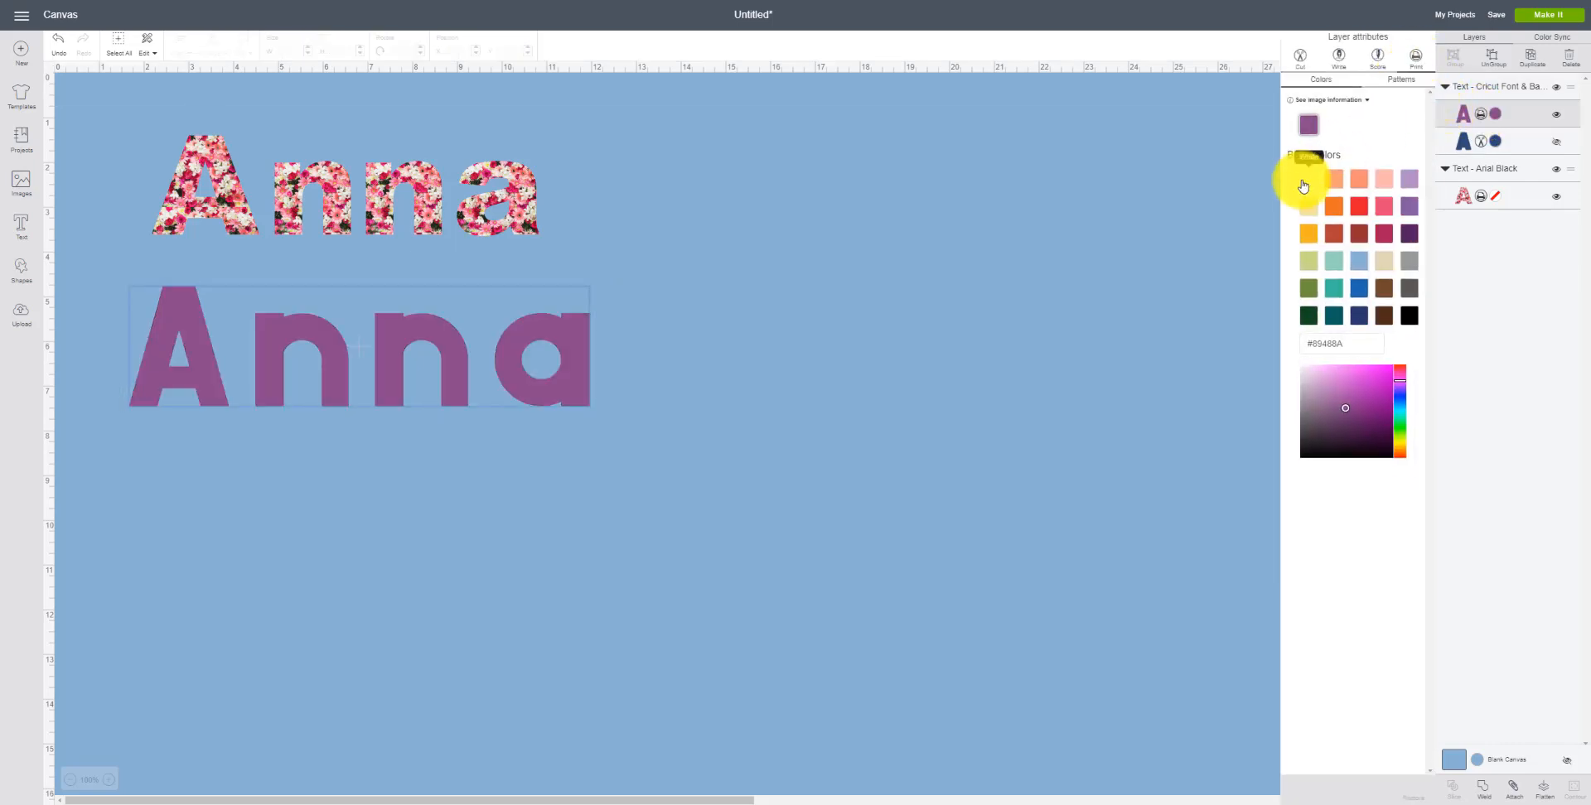
pyautogui.click(1399, 78)
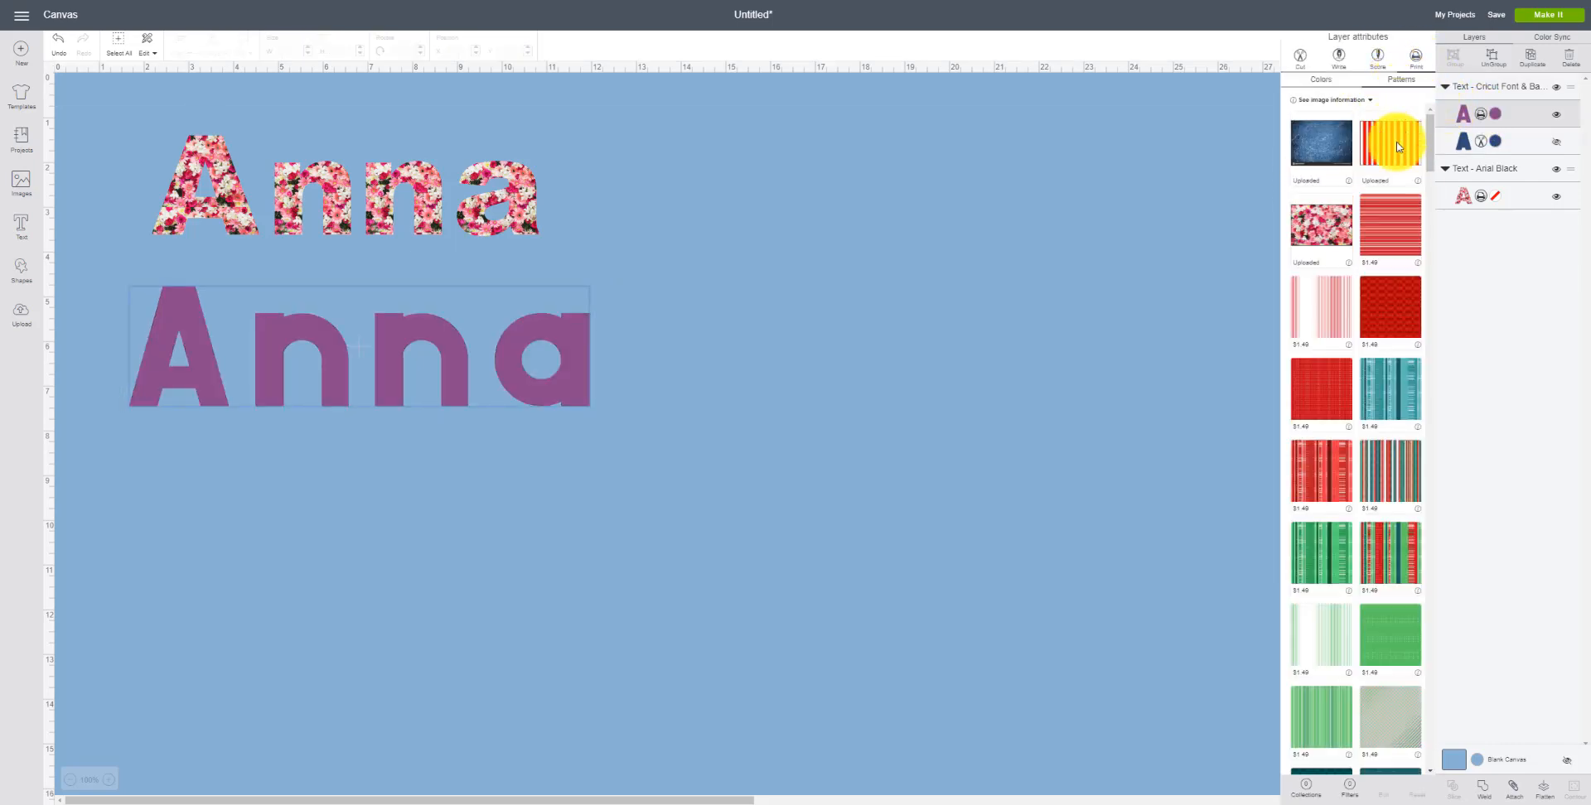
pyautogui.click(1321, 234)
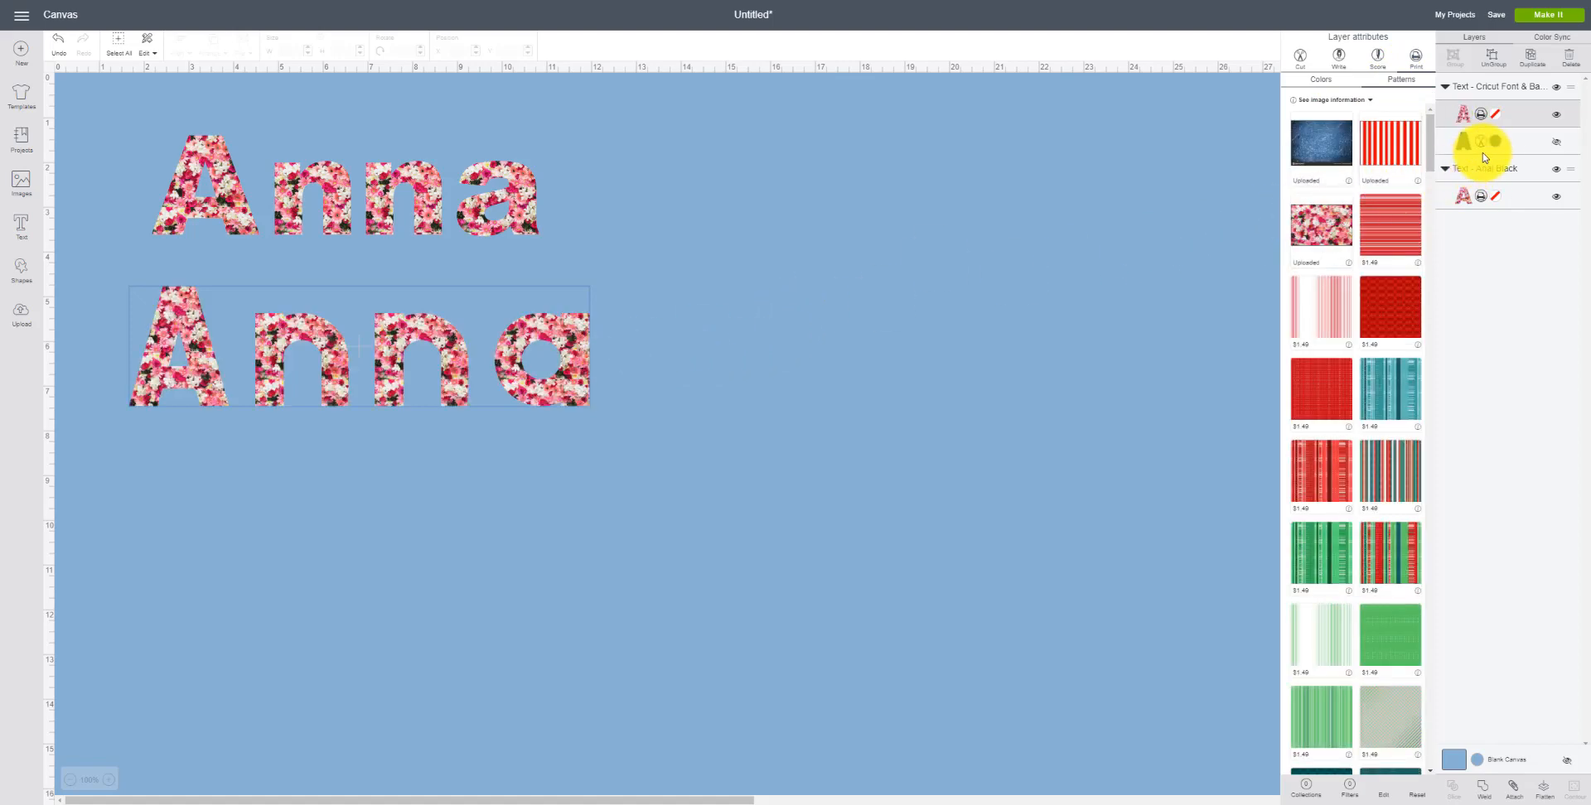
pyautogui.click(1555, 145)
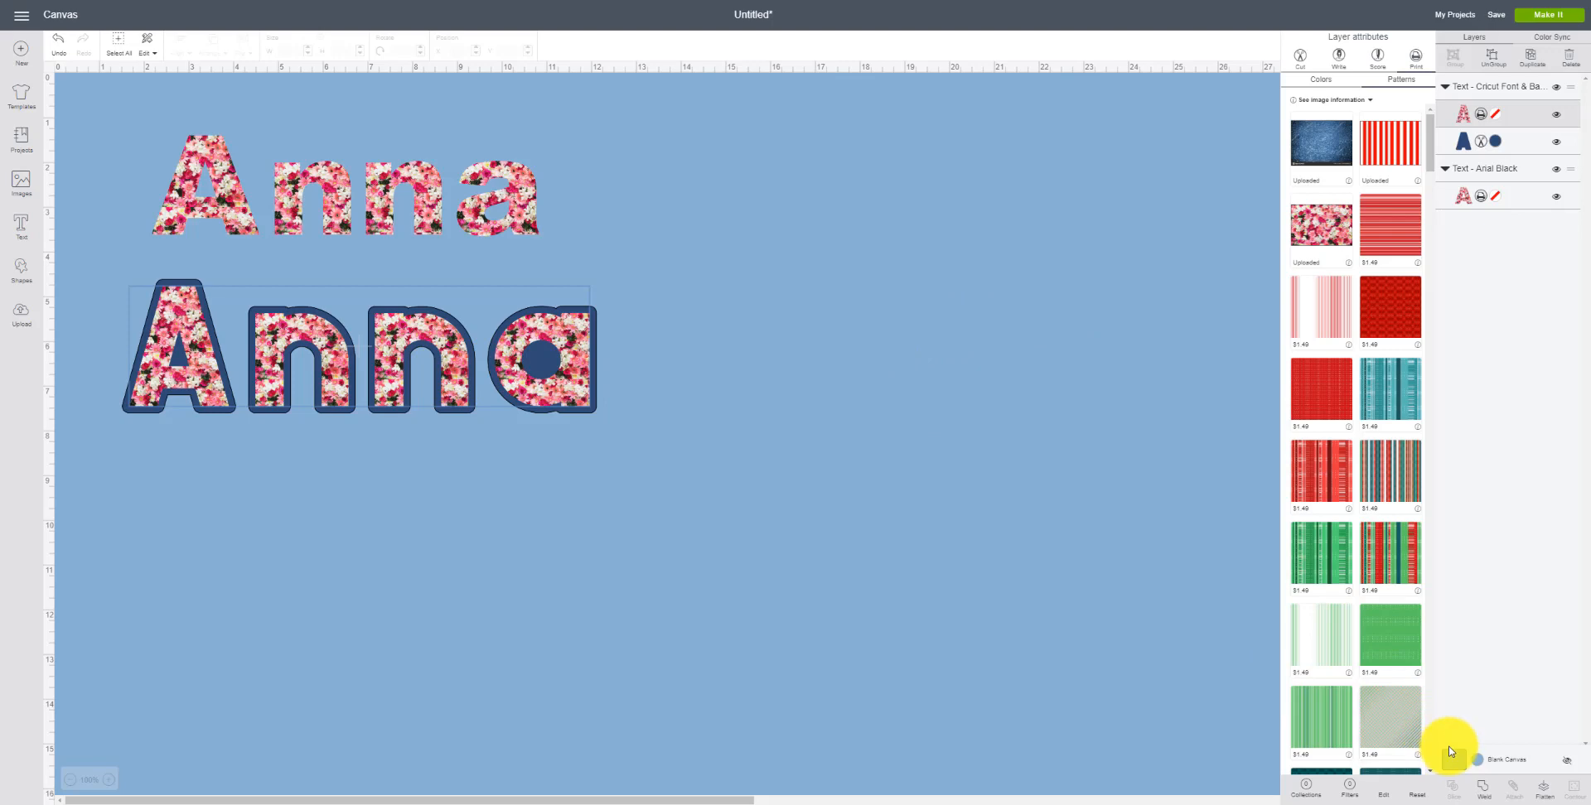
# Step: Pick white for the canvas background color
pyautogui.click(1480, 764)
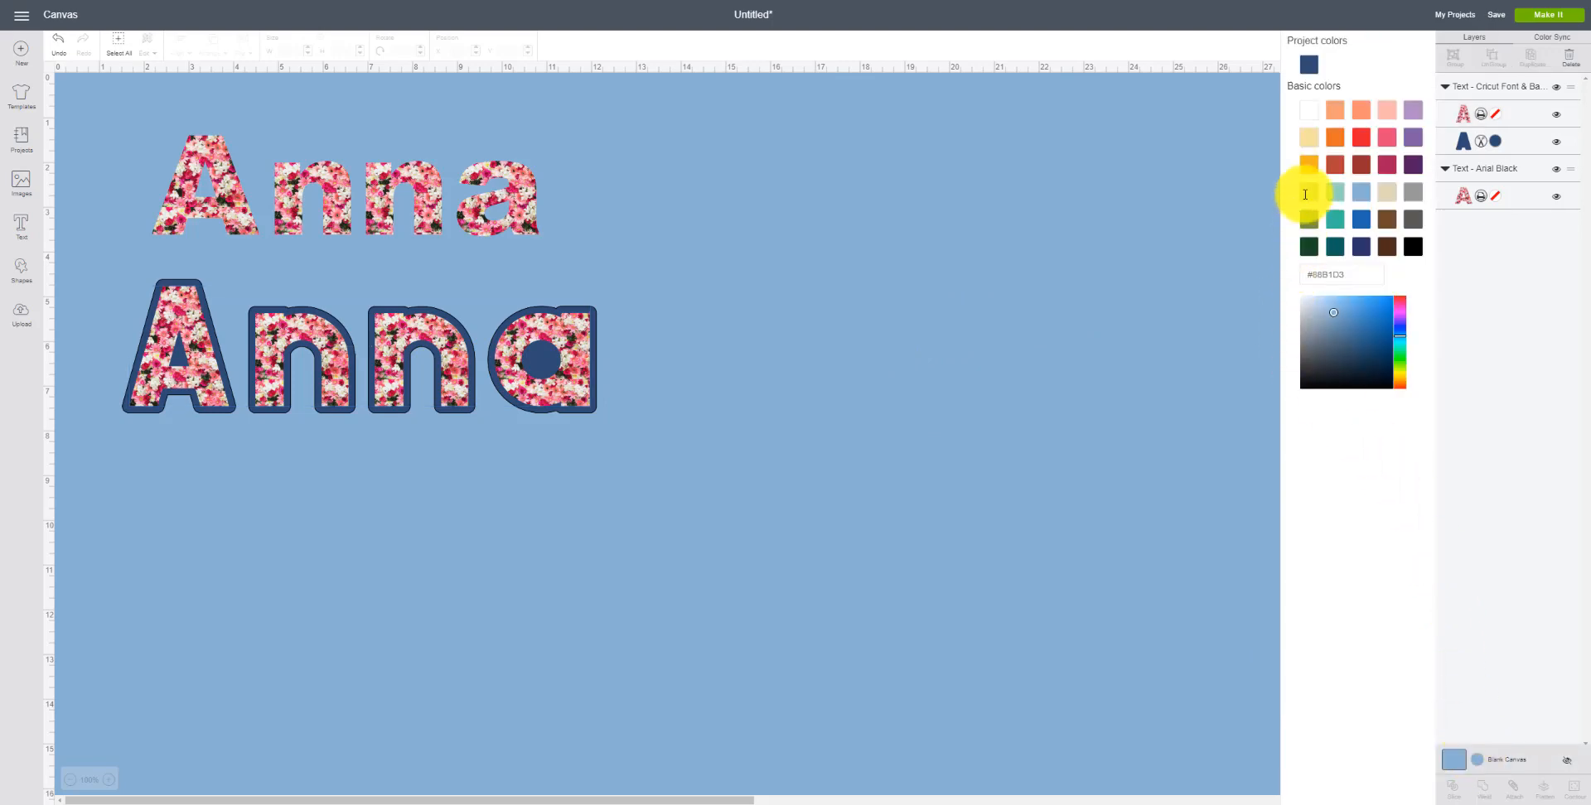
pyautogui.click(1309, 110)
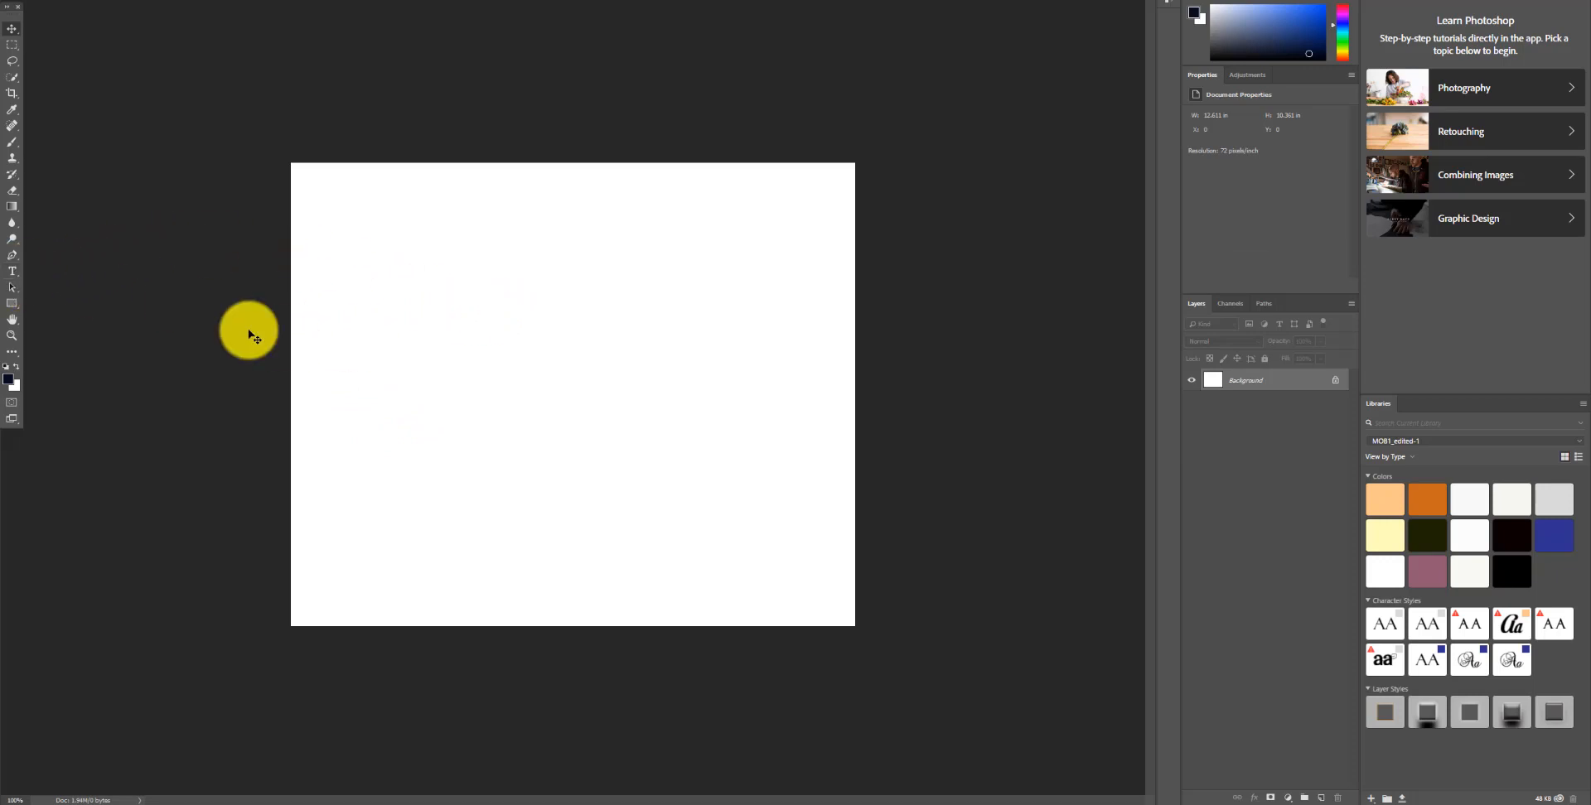
# Step: Switch to Photoshop and add the text Anna Photoshop, enlarging it to span most of the canvas width
pyautogui.click(14, 274)
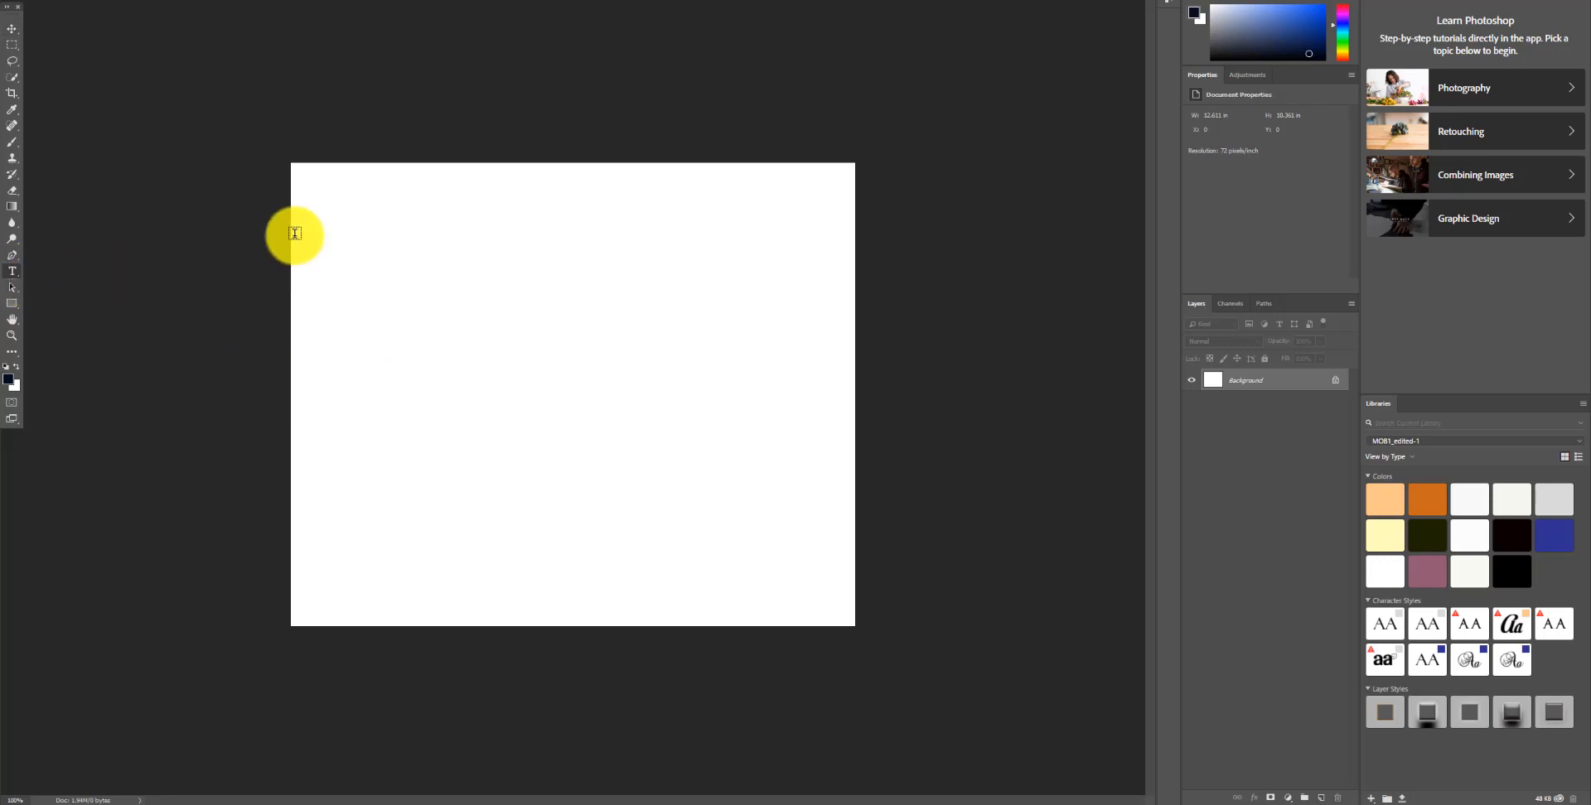
pyautogui.click(384, 301)
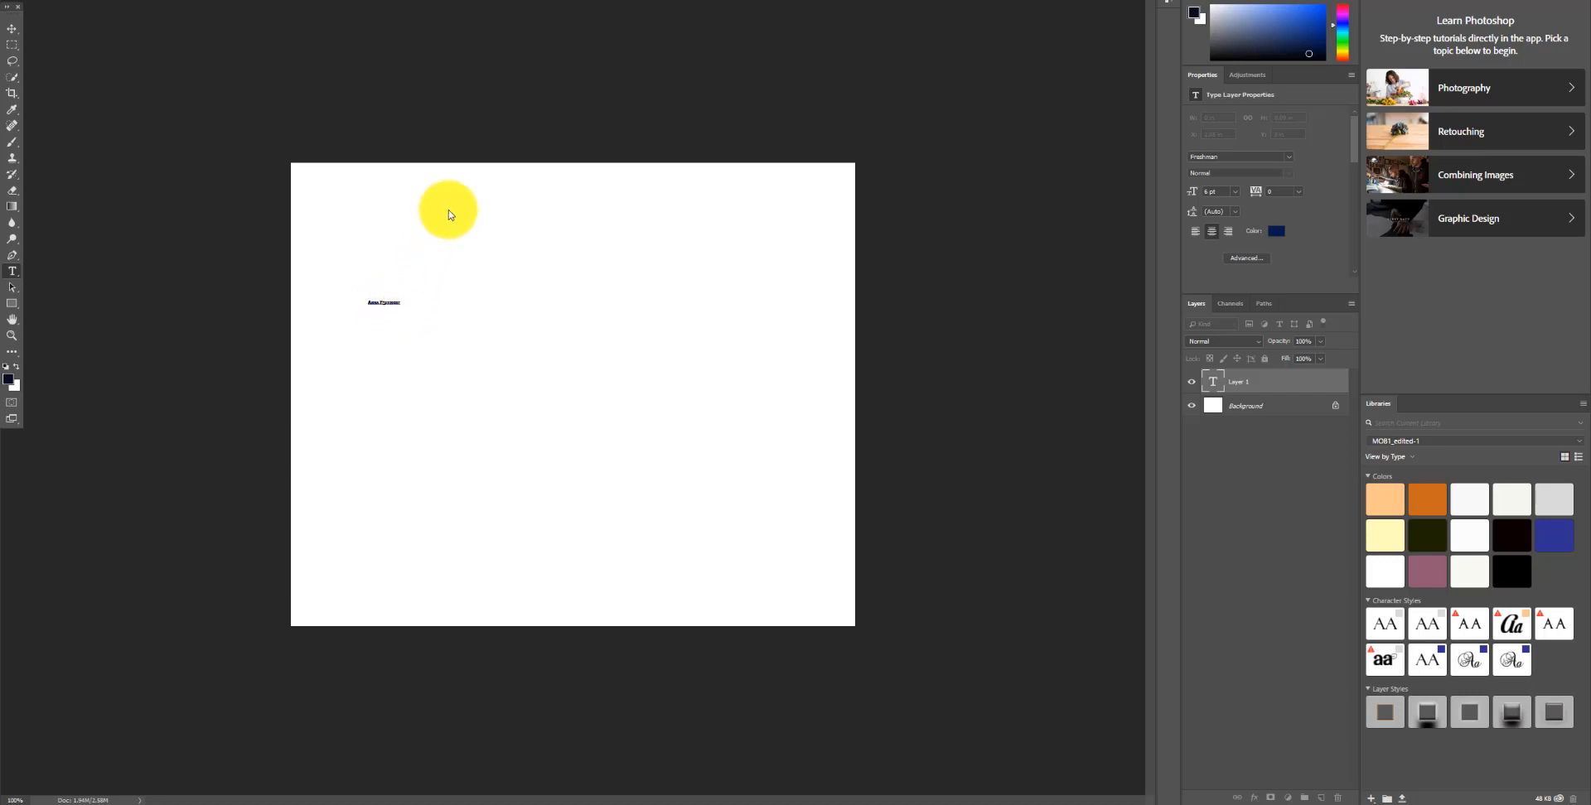
pyautogui.click(12, 30)
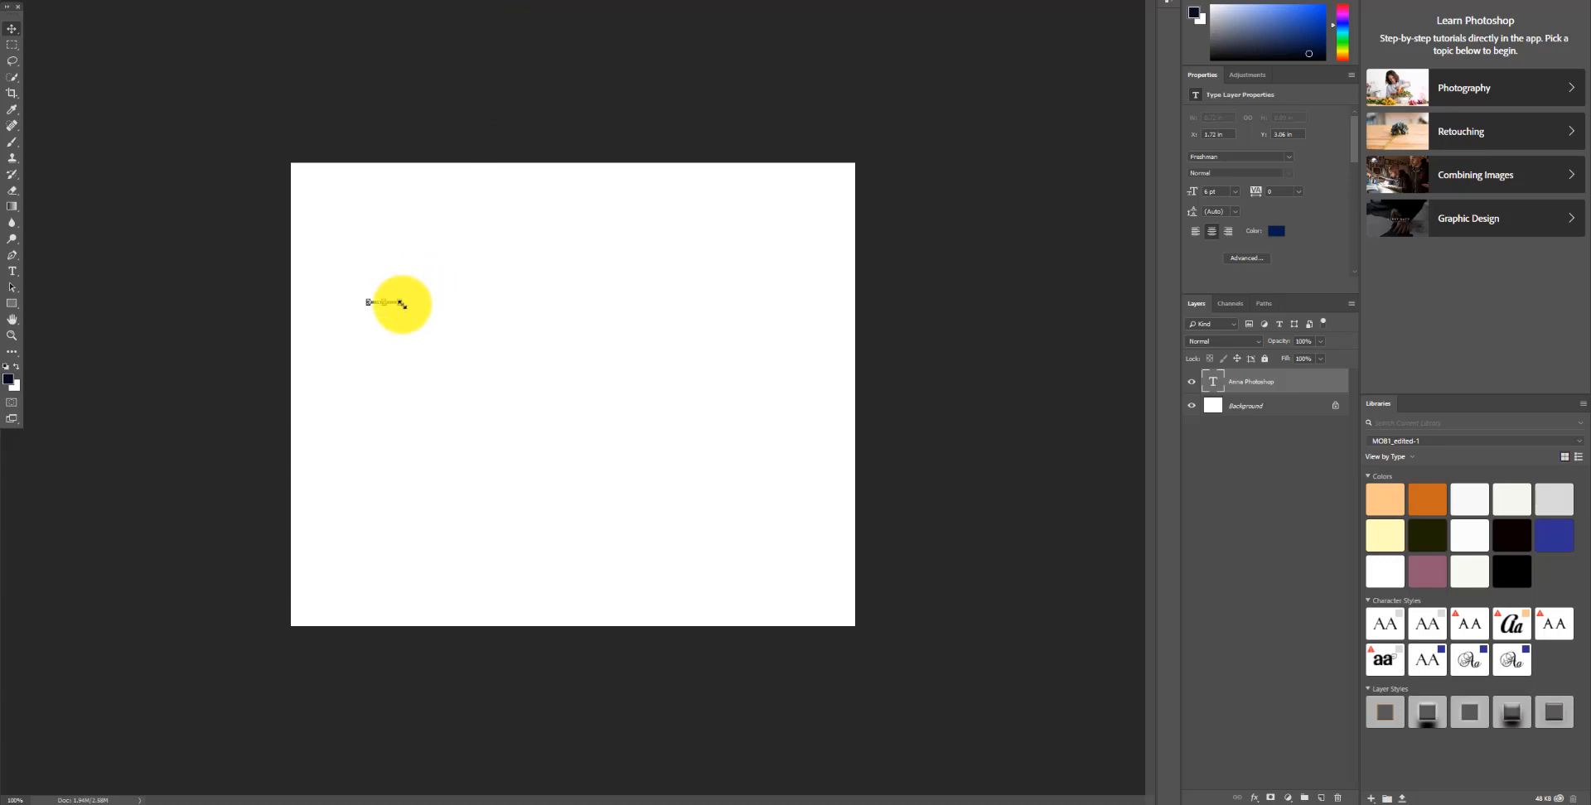
pyautogui.click(13, 34)
pyautogui.moveTo(400, 306); pyautogui.dragTo(811, 478)
pyautogui.moveTo(638, 410); pyautogui.dragTo(628, 369)
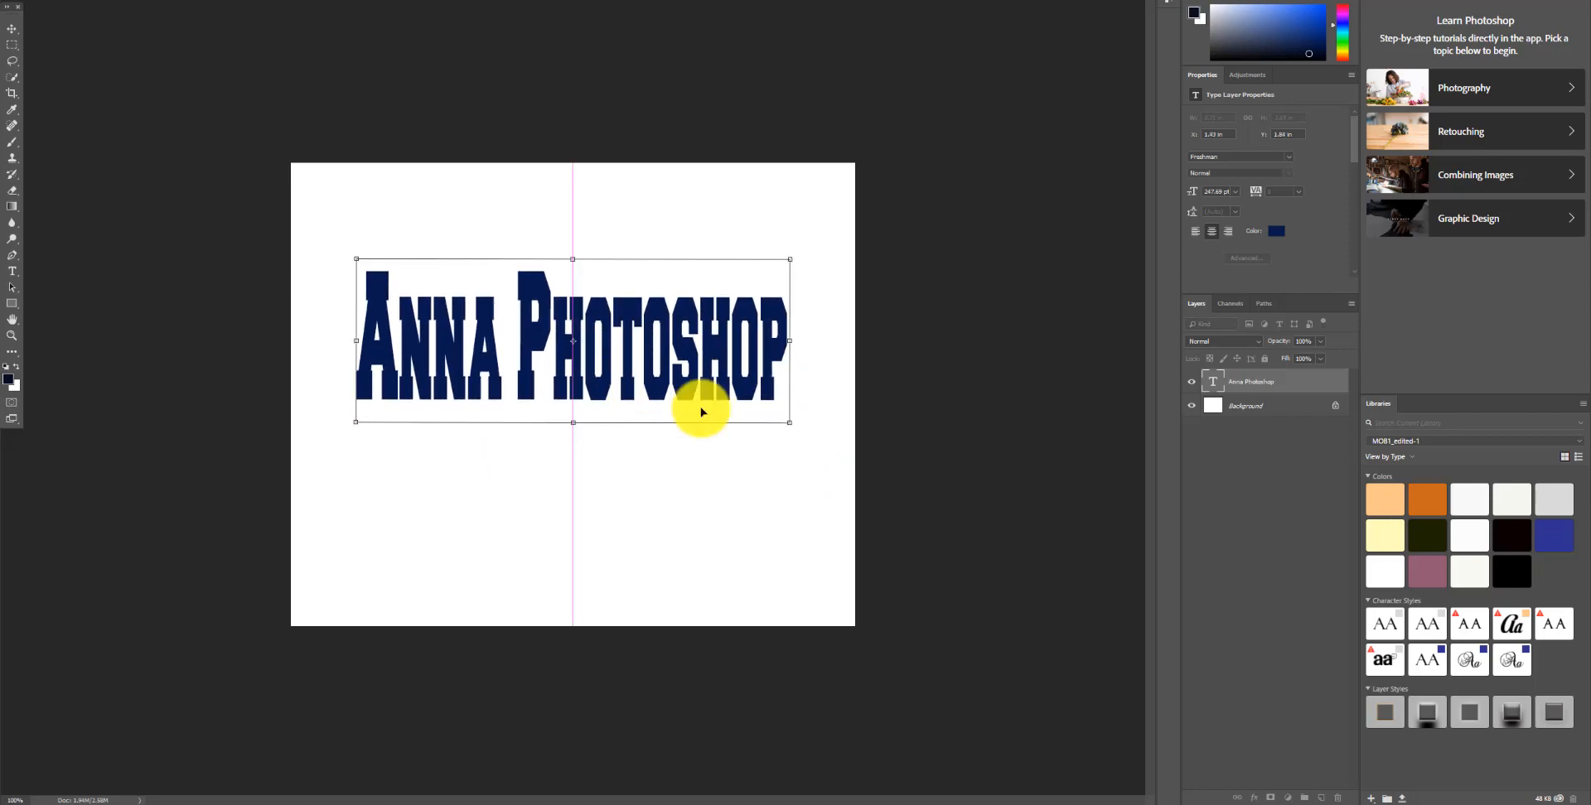
pyautogui.moveTo(701, 412); pyautogui.dragTo(817, 434)
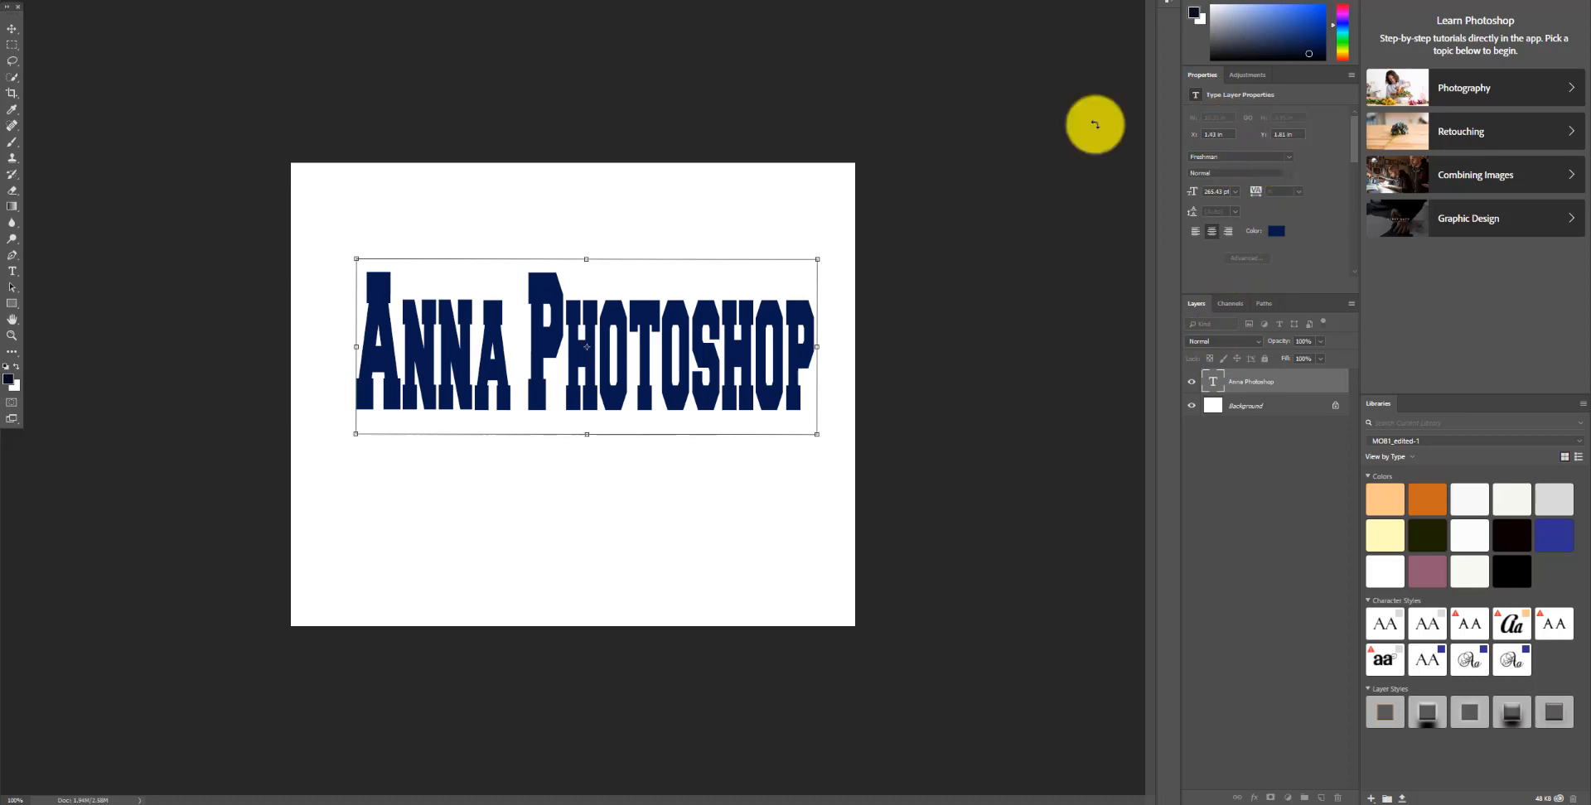
pyautogui.press('Return')
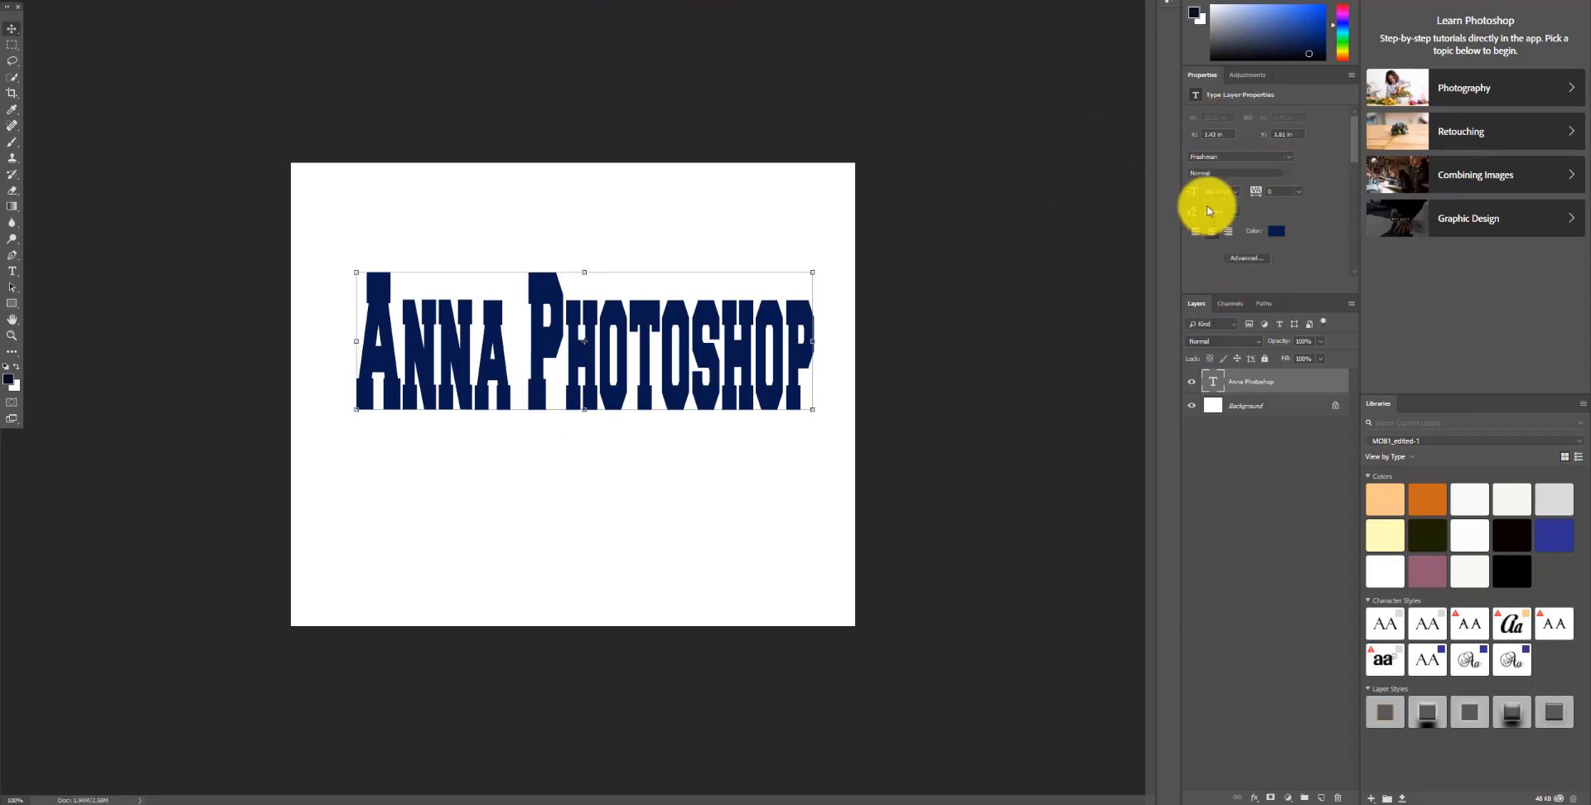
# Step: Change the text's font to Hunters and resize it slightly to fit the canvas width
pyautogui.click(1290, 157)
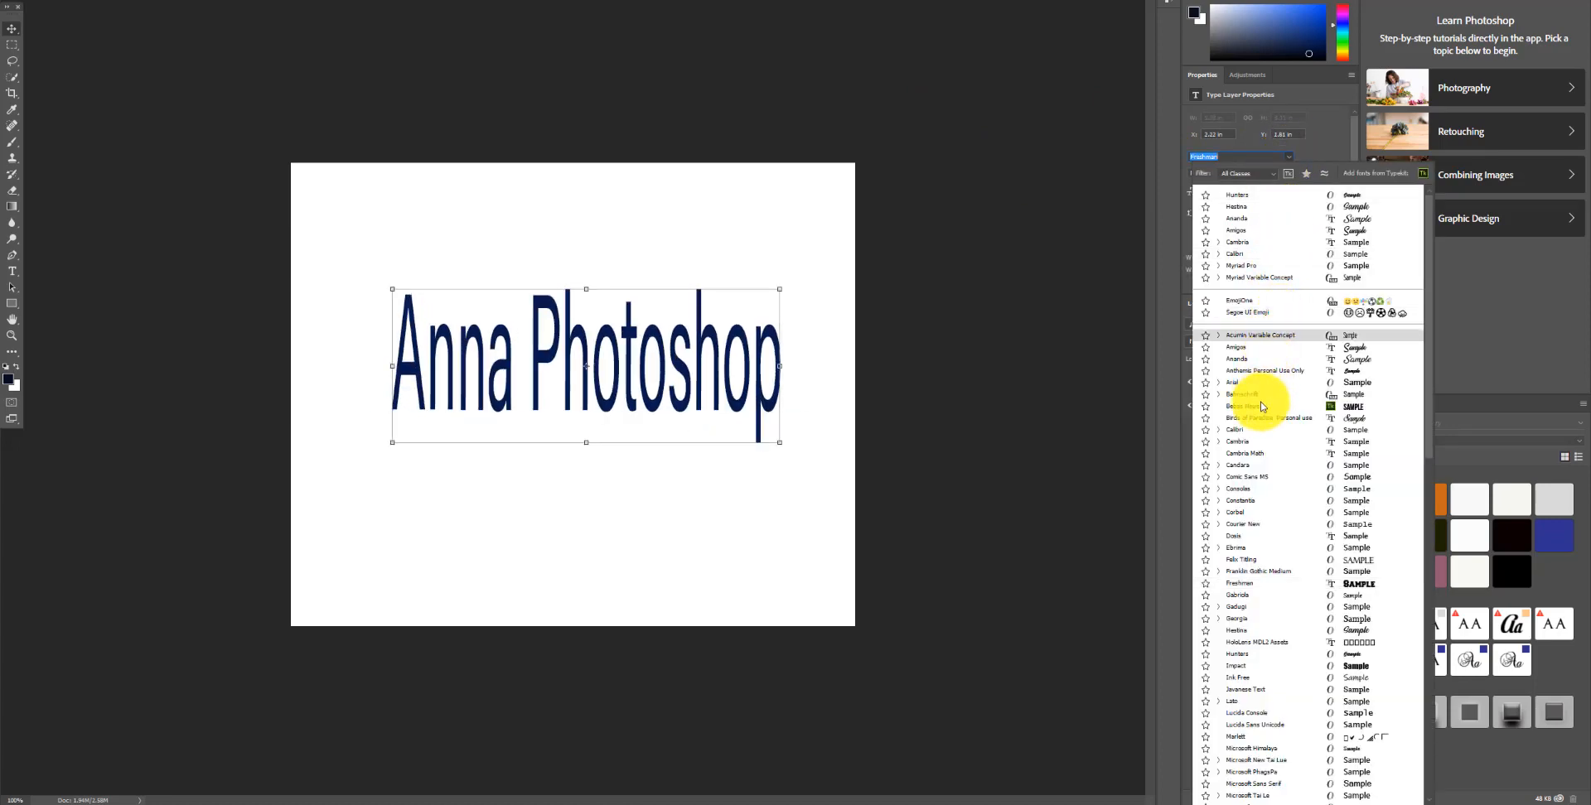
pyautogui.click(1280, 661)
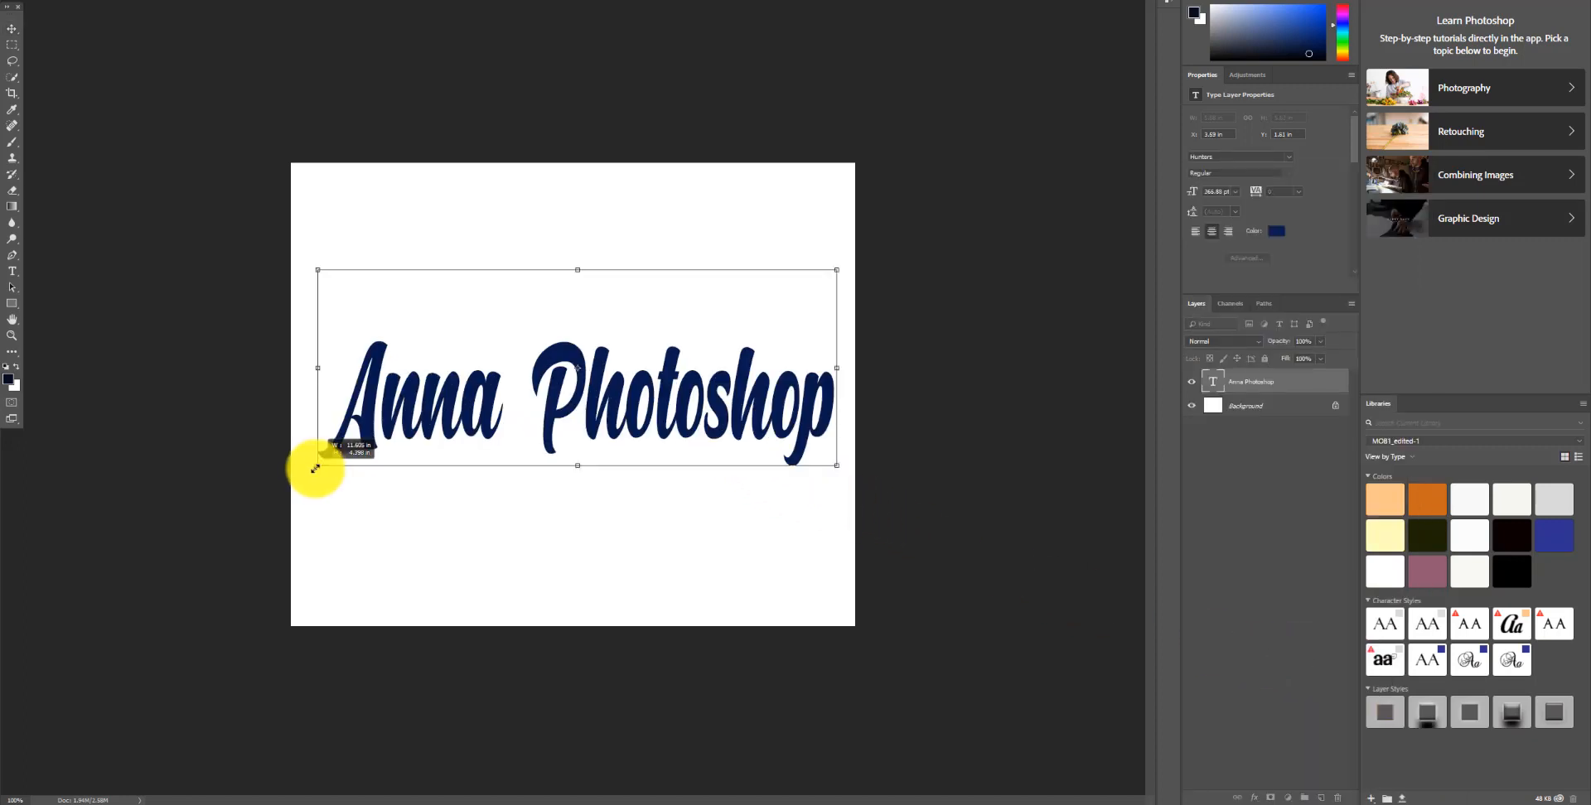
pyautogui.moveTo(318, 469); pyautogui.dragTo(311, 469)
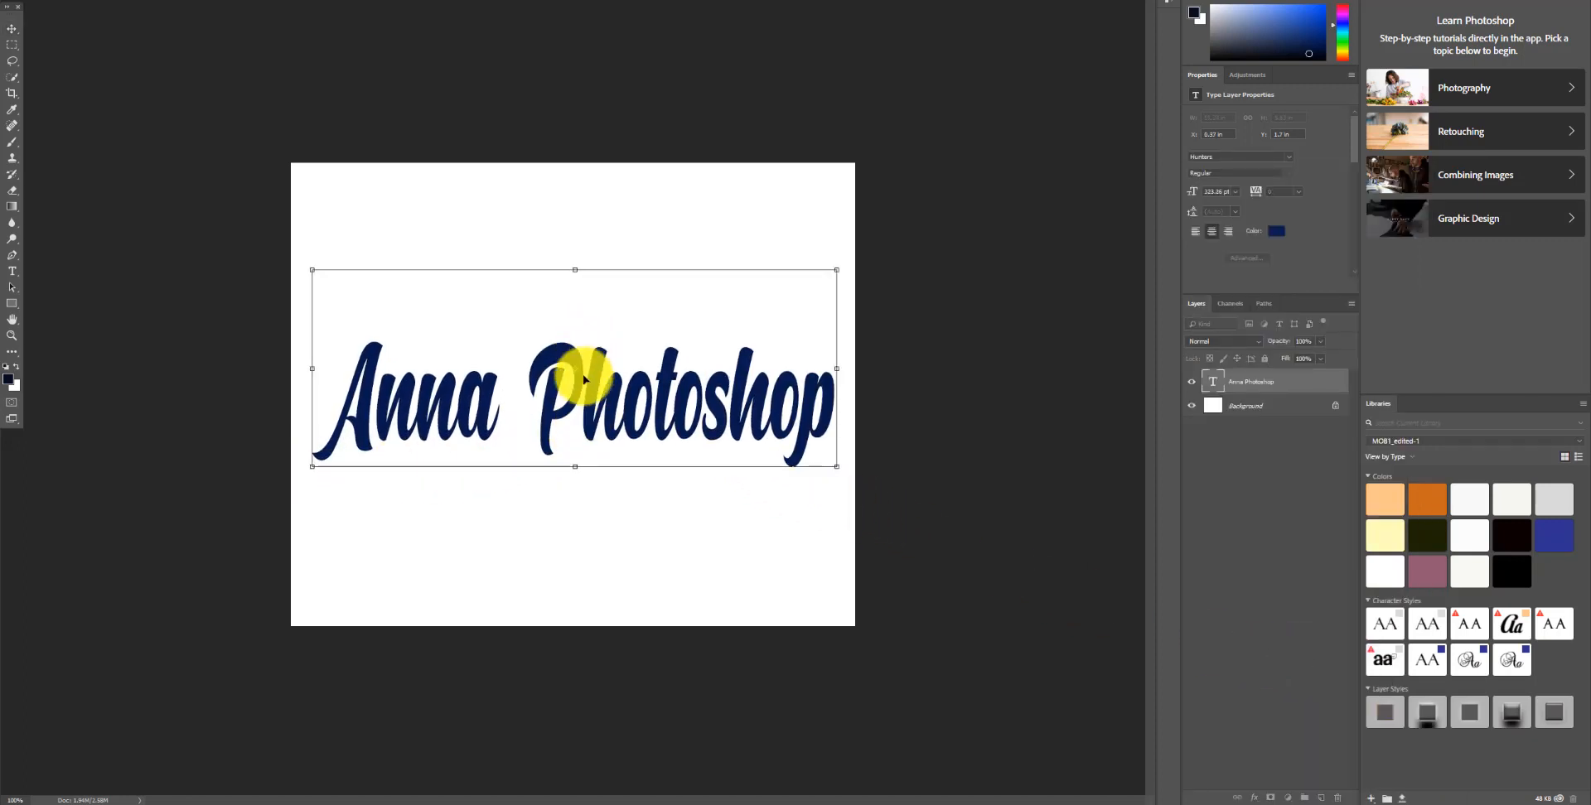
pyautogui.moveTo(578, 392)
pyautogui.mouseDown()
pyautogui.moveTo(579, 355)
pyautogui.moveTo(571, 389)
pyautogui.mouseUp()
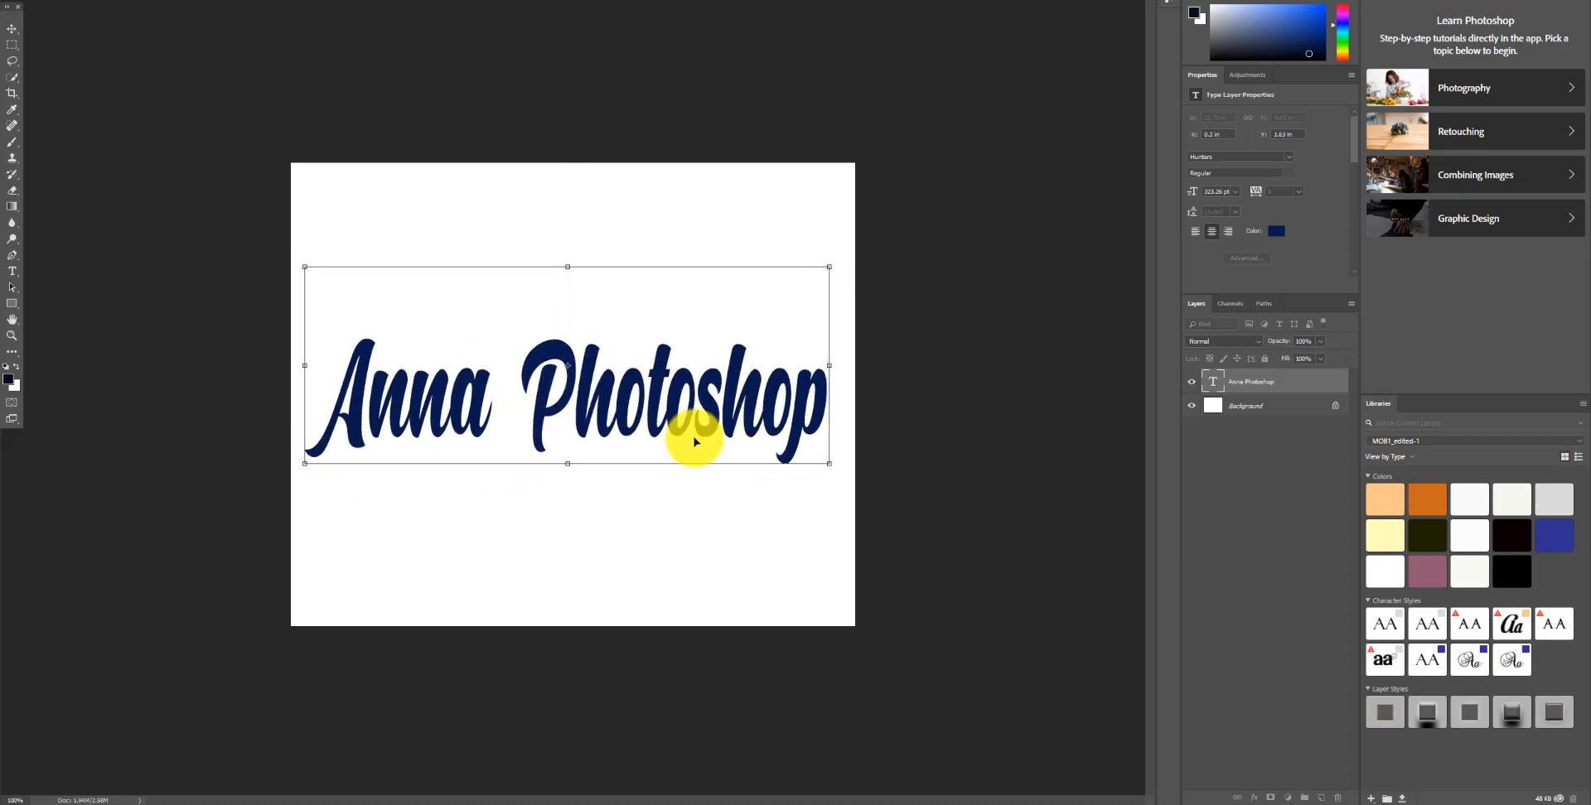
pyautogui.moveTo(829, 464); pyautogui.dragTo(838, 464)
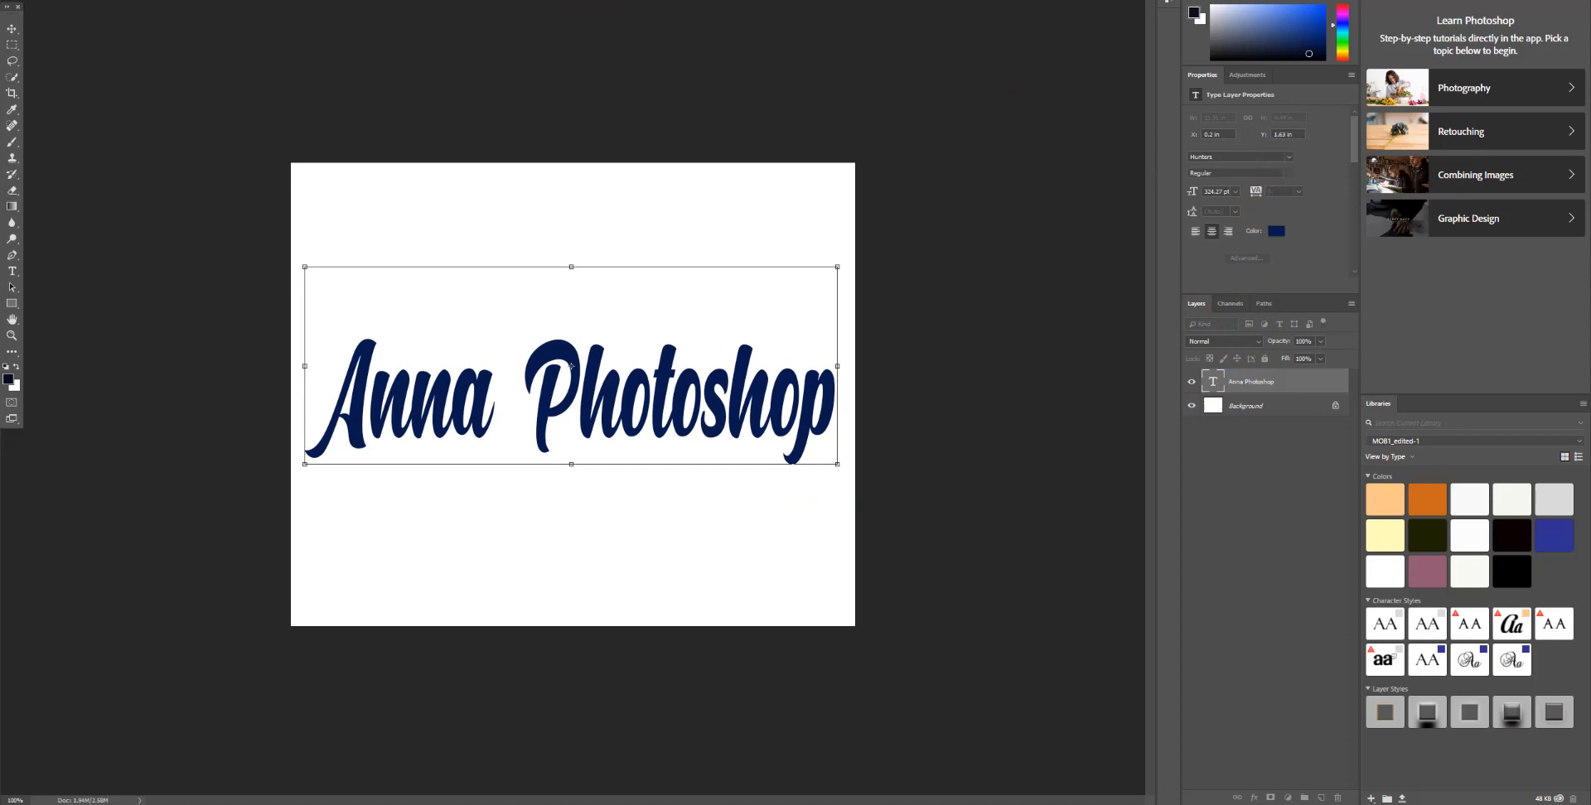
pyautogui.press('Return')
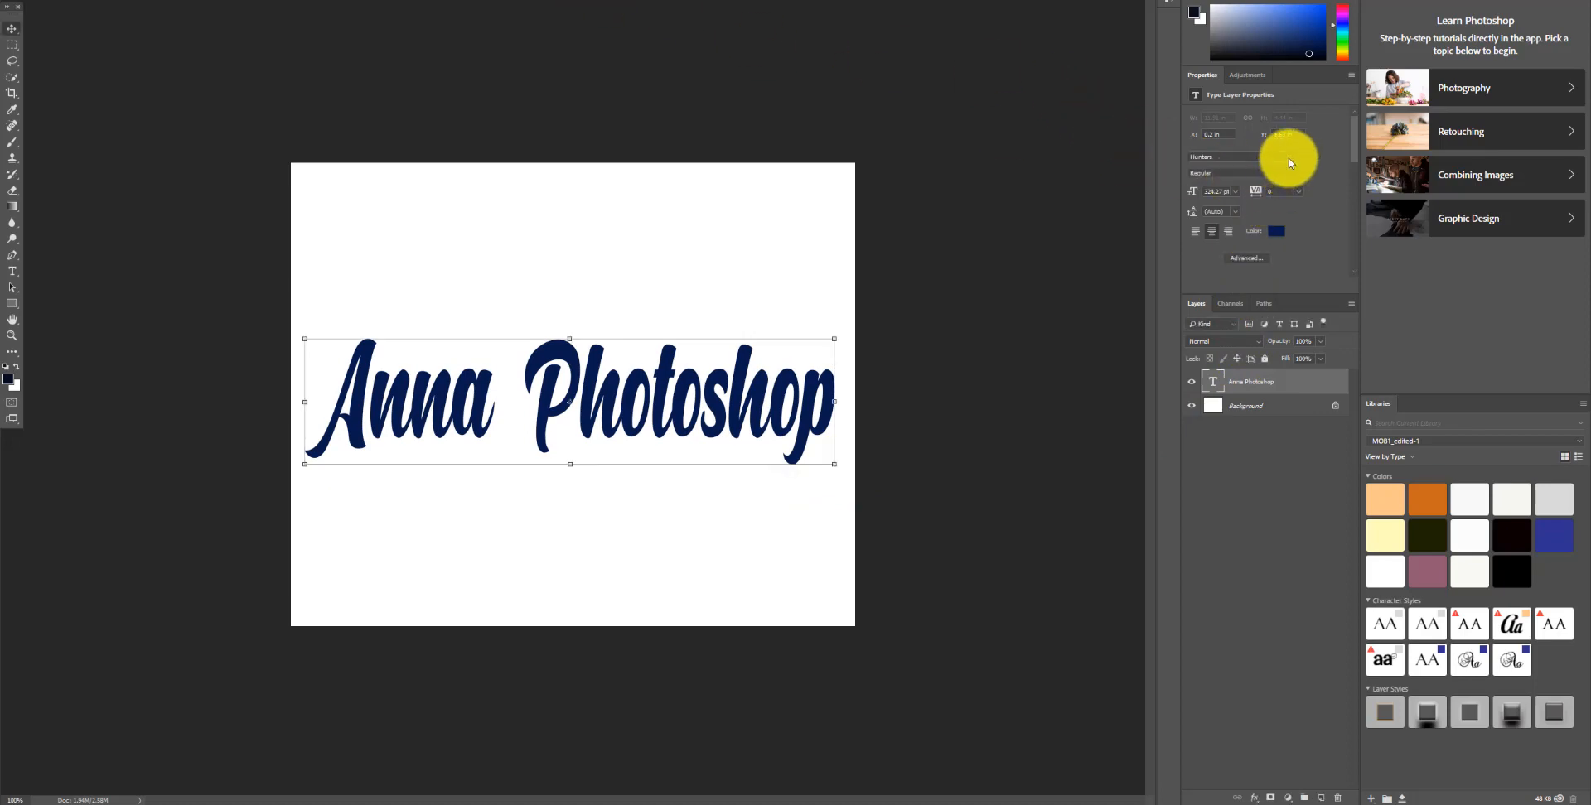
# Step: Change the text's font to Freshman and resize the text to fit within the canvas width
pyautogui.click(1289, 159)
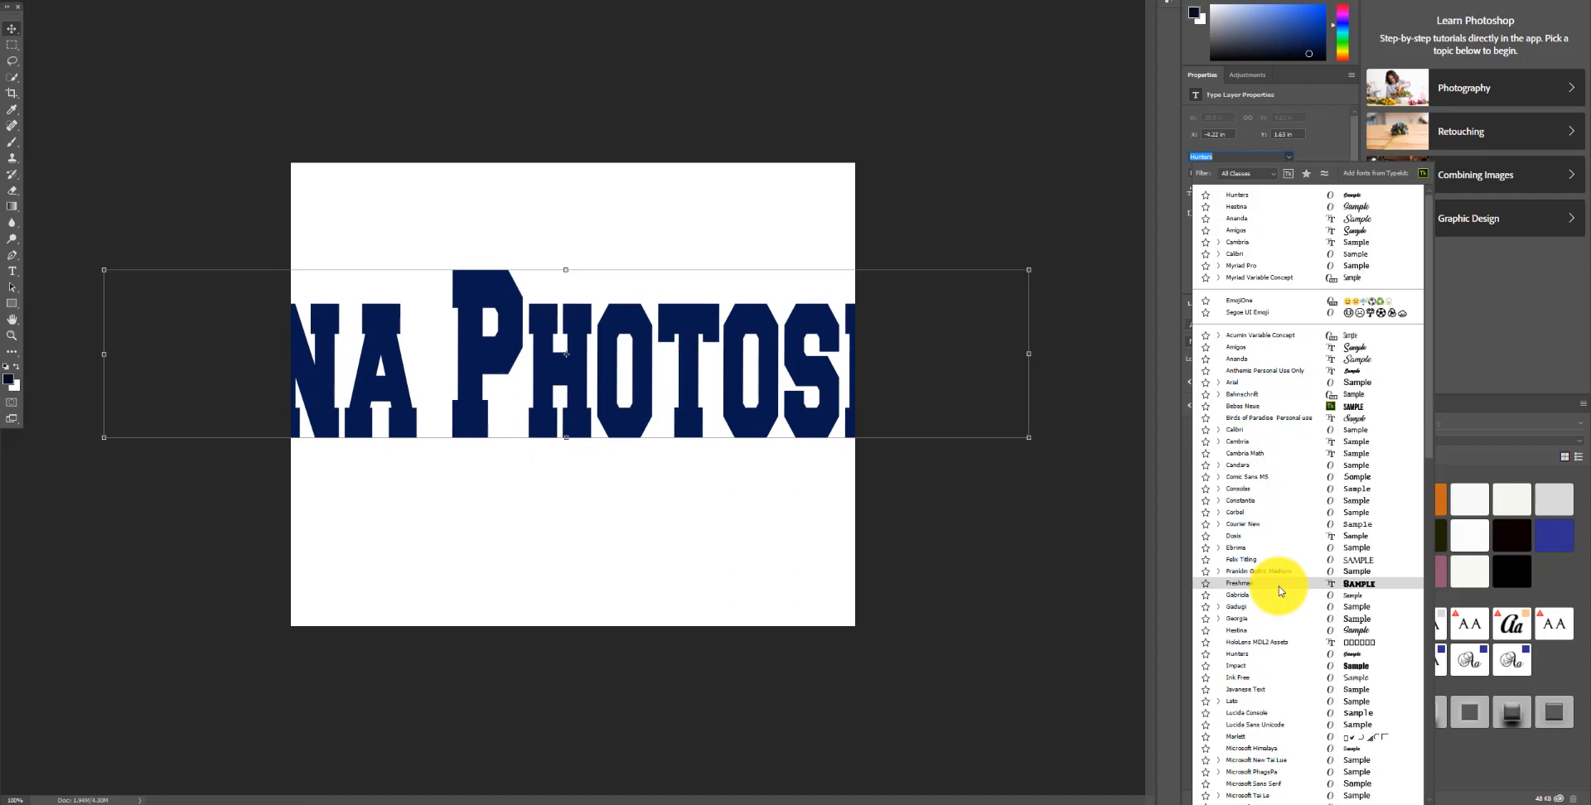
pyautogui.click(1280, 591)
pyautogui.moveTo(1030, 441); pyautogui.dragTo(603, 423)
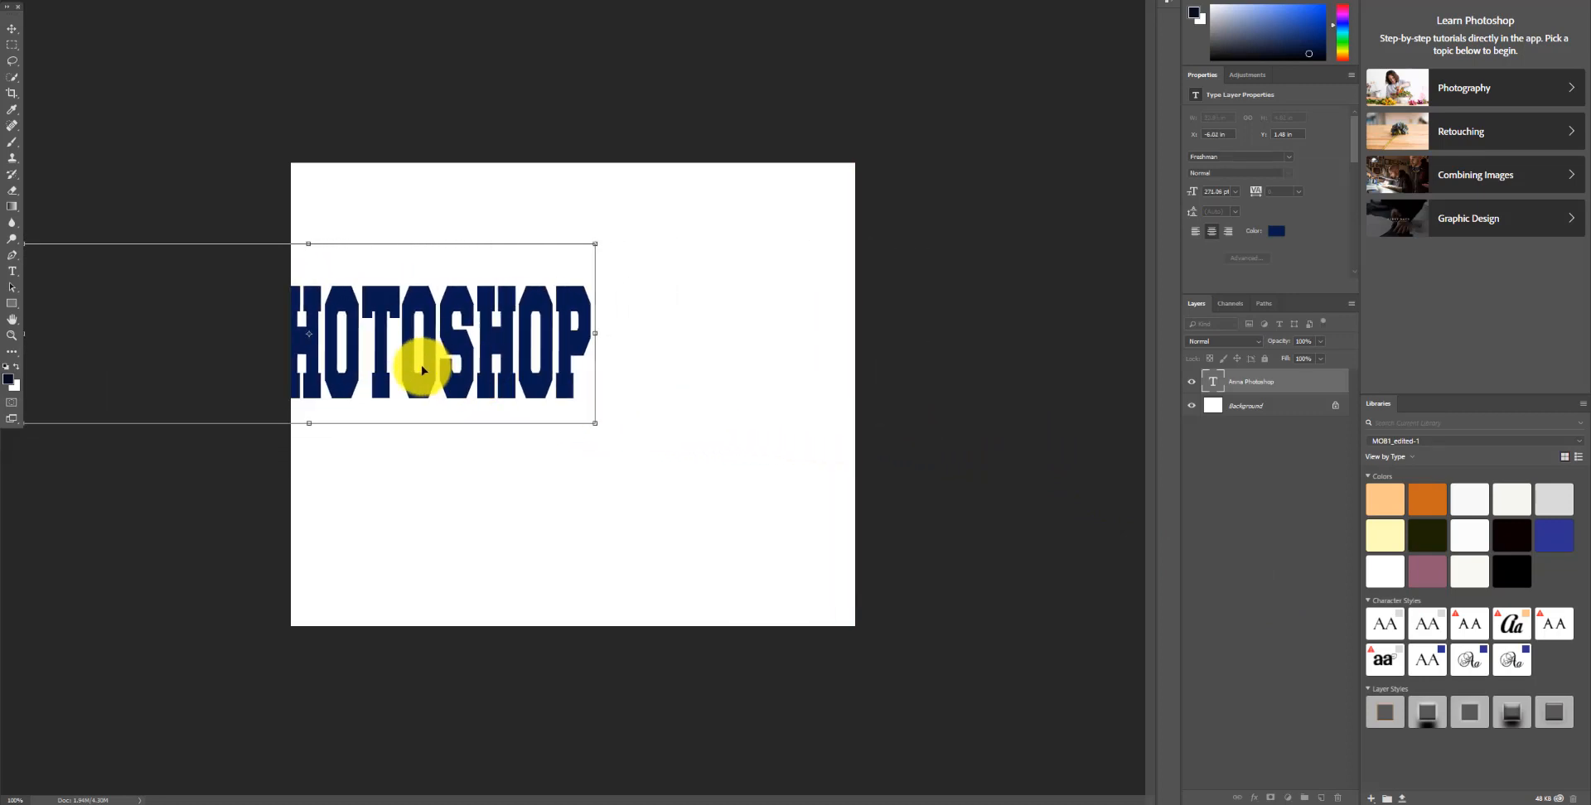
pyautogui.moveTo(420, 362); pyautogui.dragTo(693, 391)
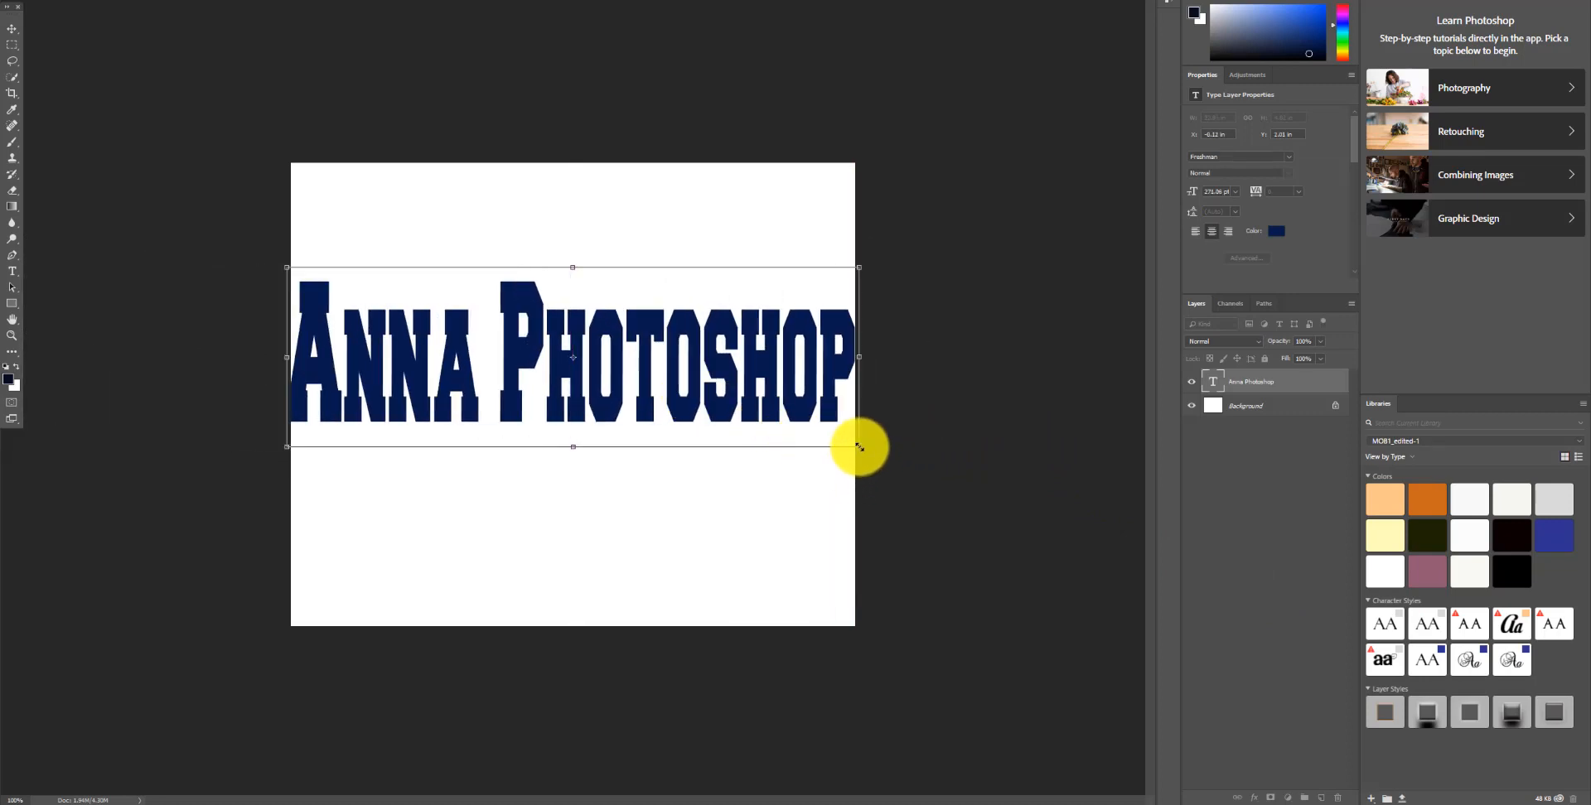
pyautogui.moveTo(856, 447); pyautogui.dragTo(764, 420)
pyautogui.moveTo(623, 380); pyautogui.dragTo(703, 386)
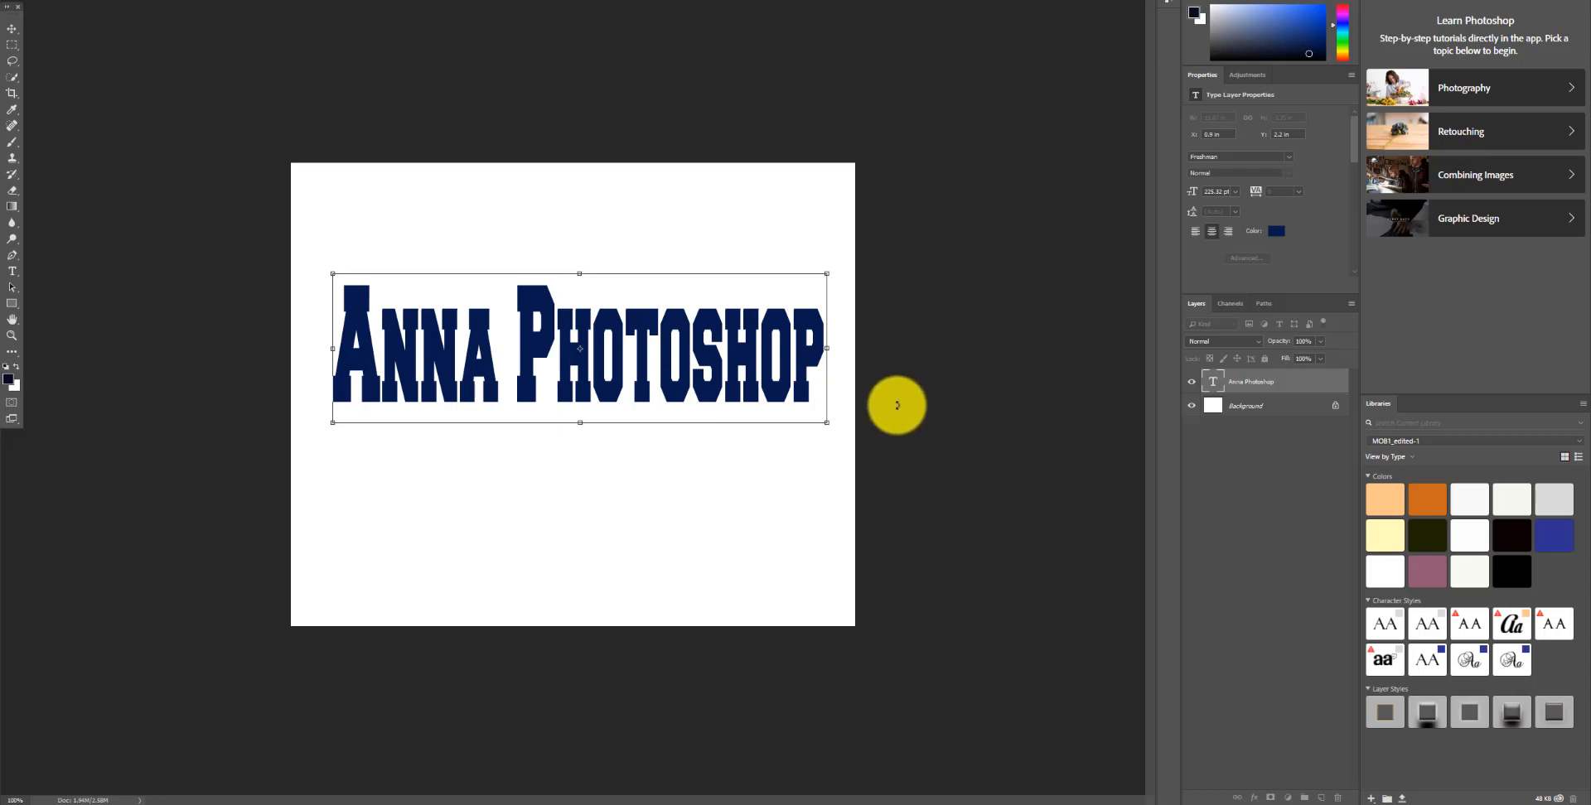
pyautogui.press('Return')
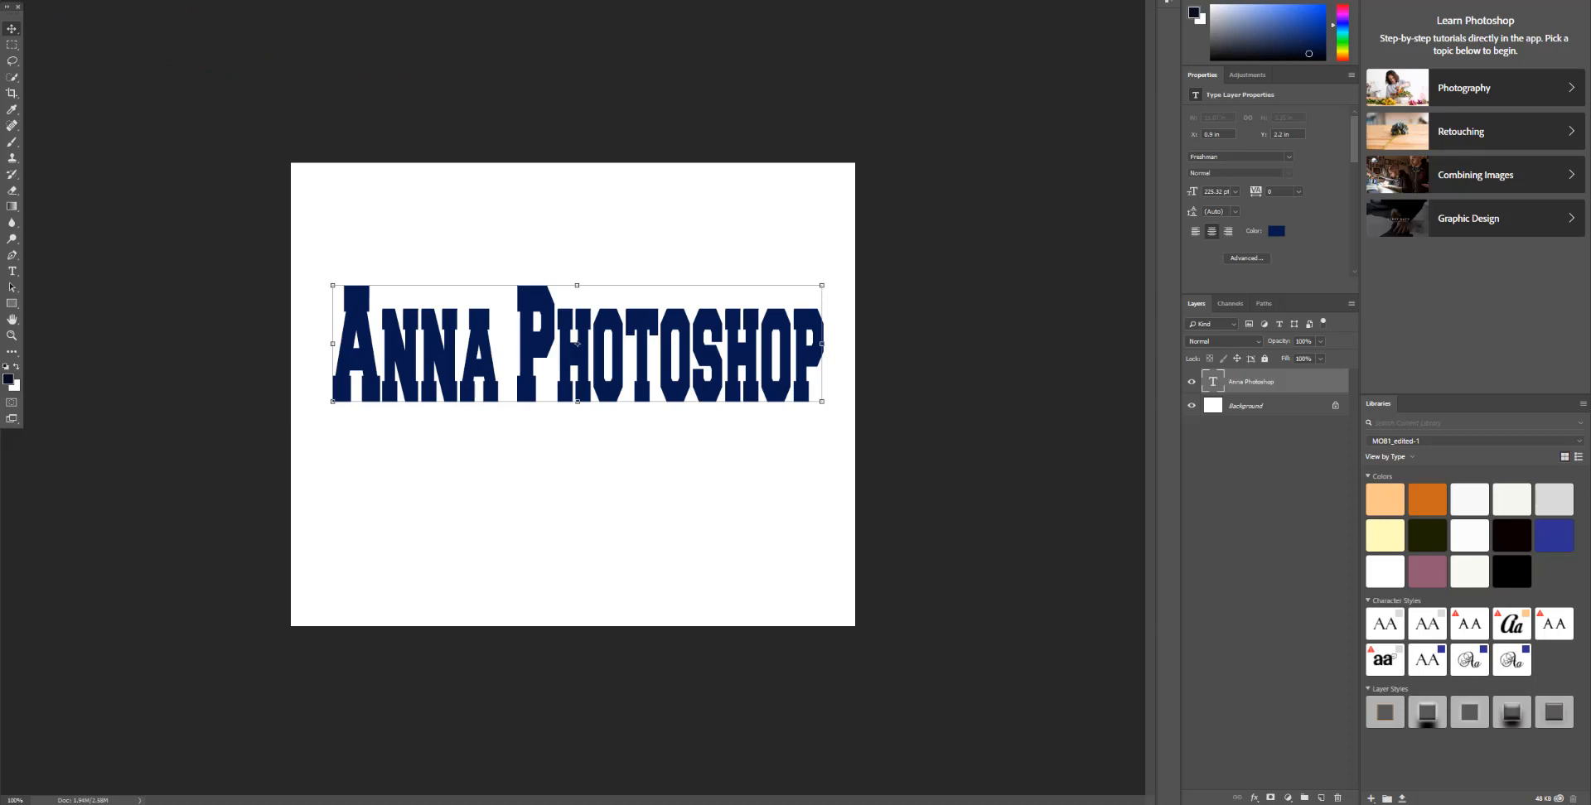
# Step: Open the pink floral photo as a separate document
pyautogui.click(33, 0)
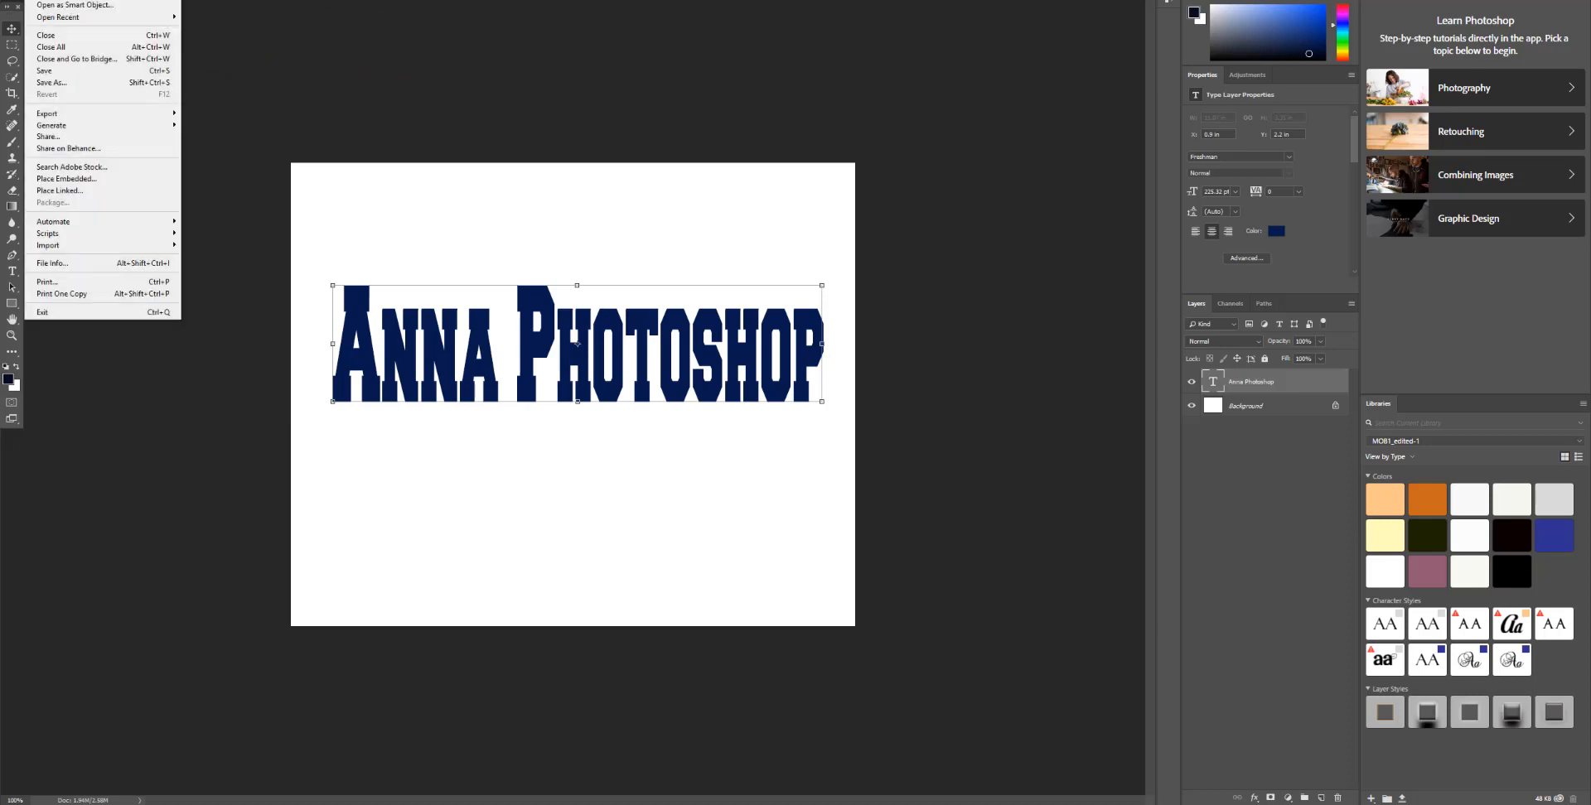
pyautogui.click(47, 0)
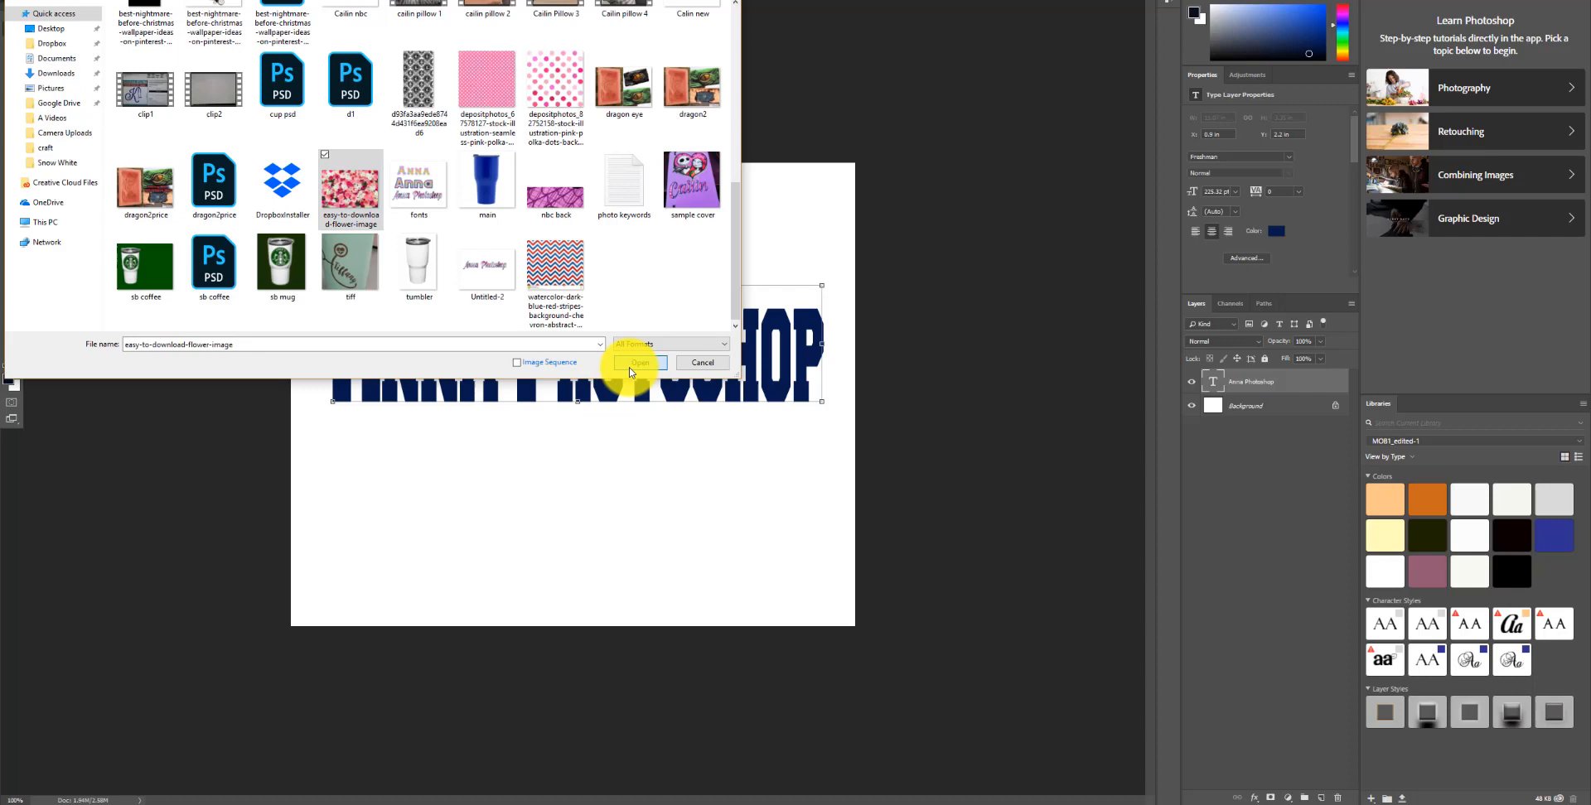
pyautogui.click(639, 363)
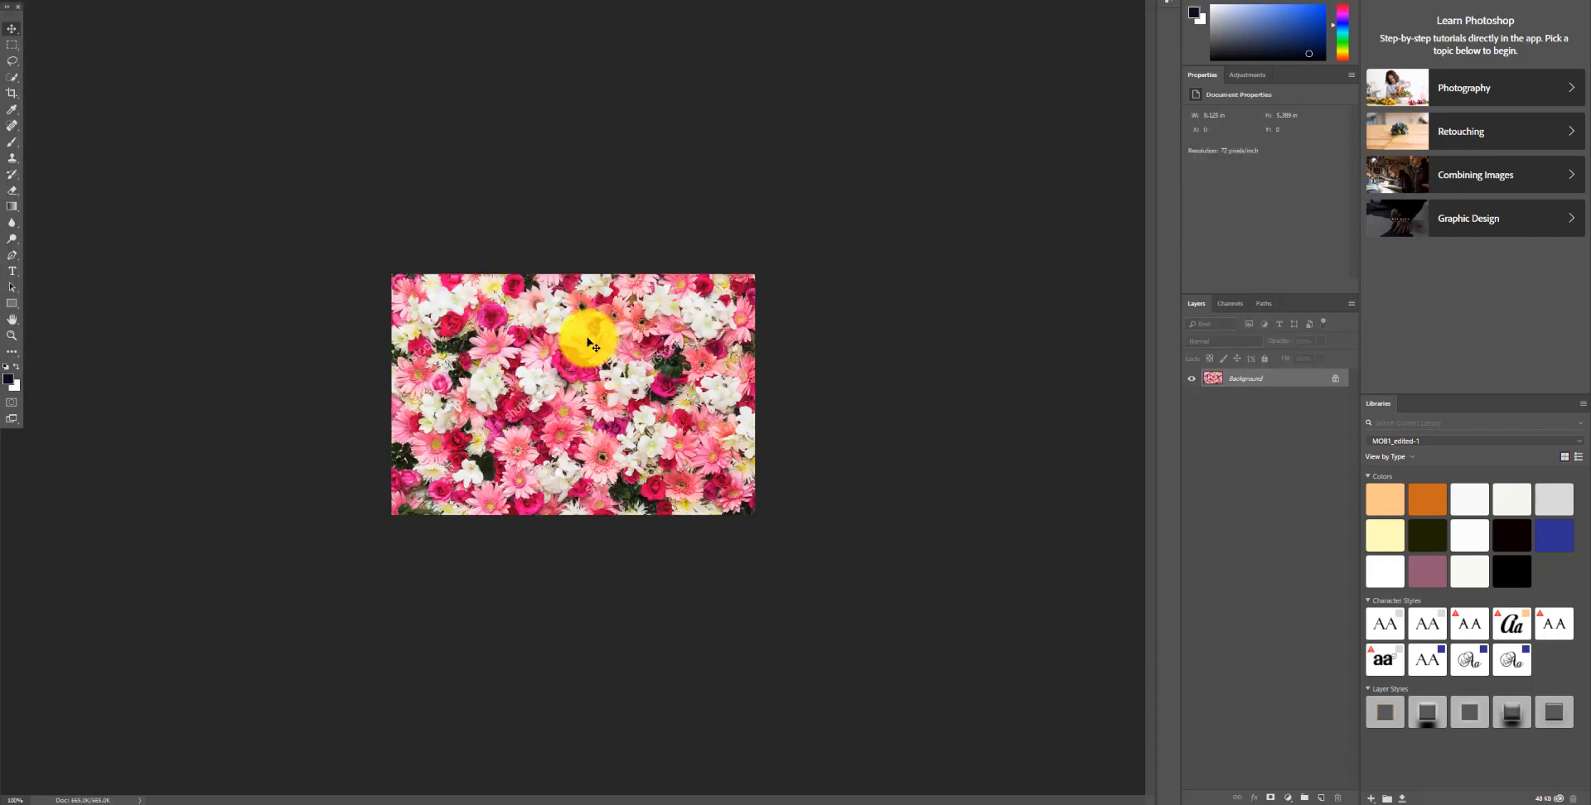
# Step: Copy the floral photo into the Anna document as a new layer and enlarge it to cover the text
pyautogui.click(121, 0)
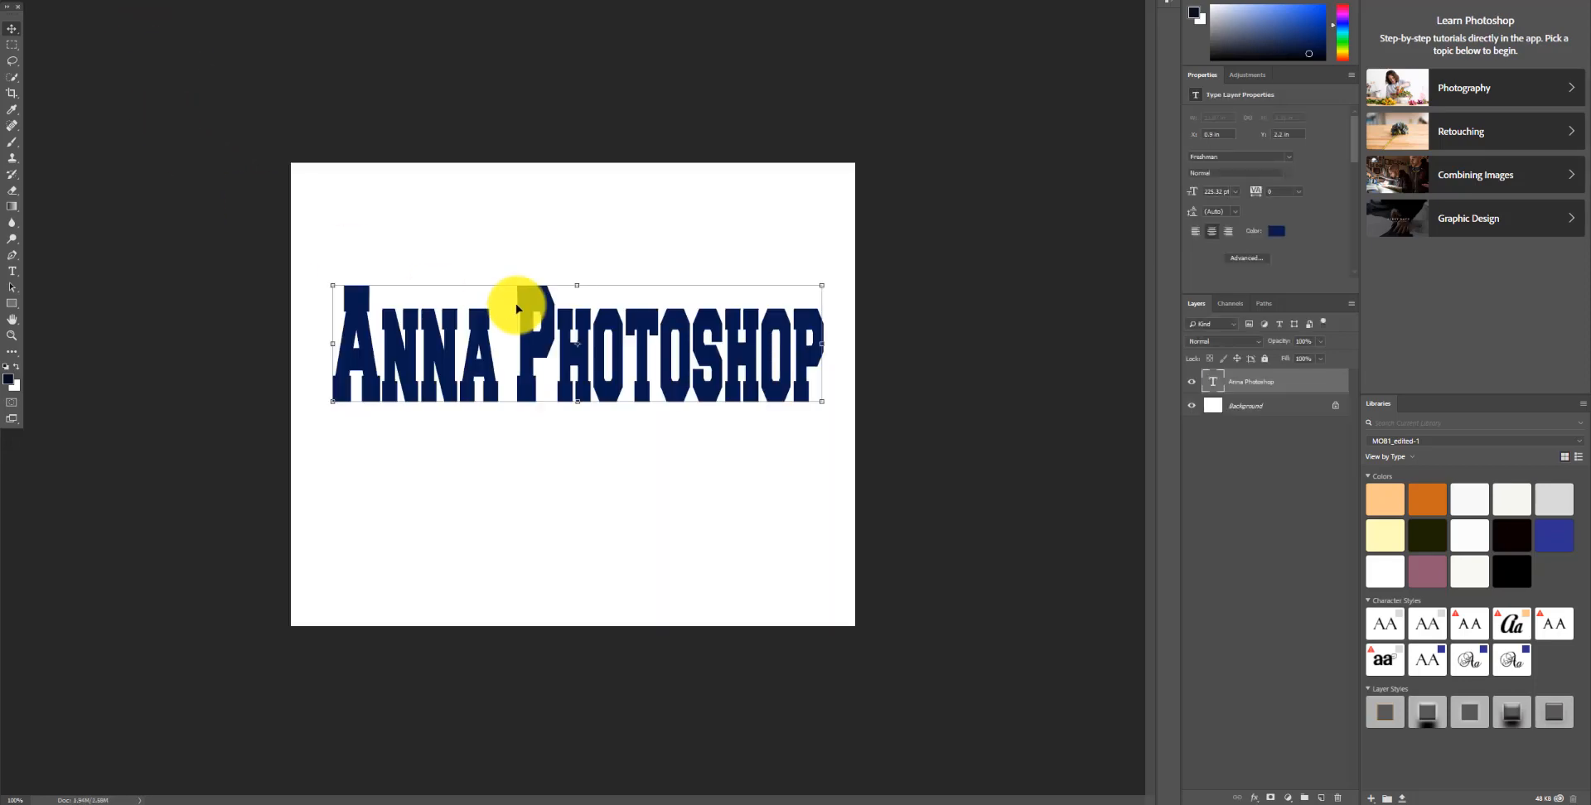
pyautogui.moveTo(316, 21); pyautogui.dragTo(824, 359)
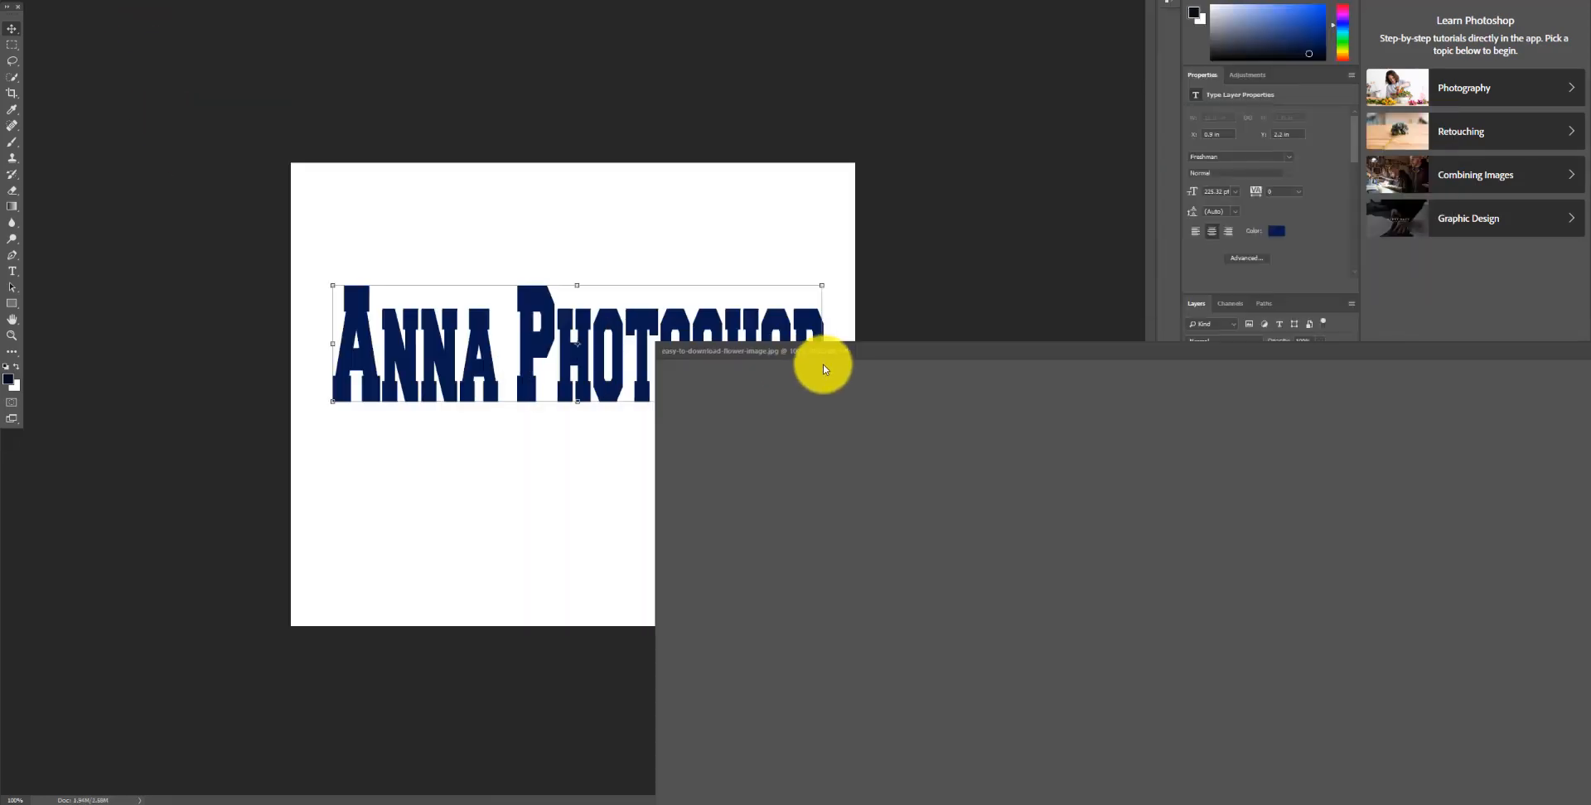
pyautogui.moveTo(769, 498); pyautogui.dragTo(596, 483)
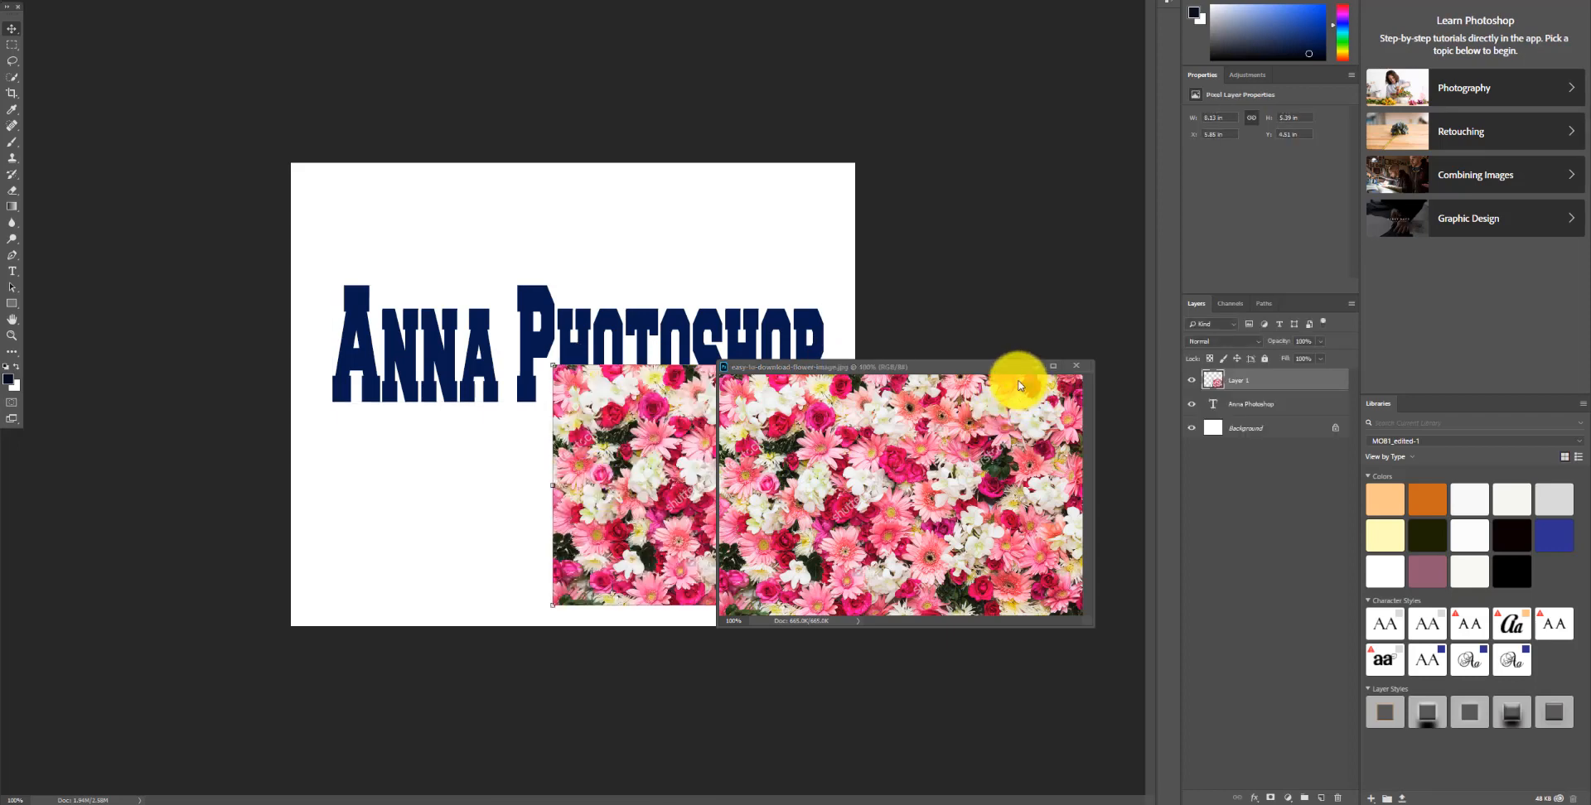
pyautogui.moveTo(980, 371); pyautogui.dragTo(554, 3)
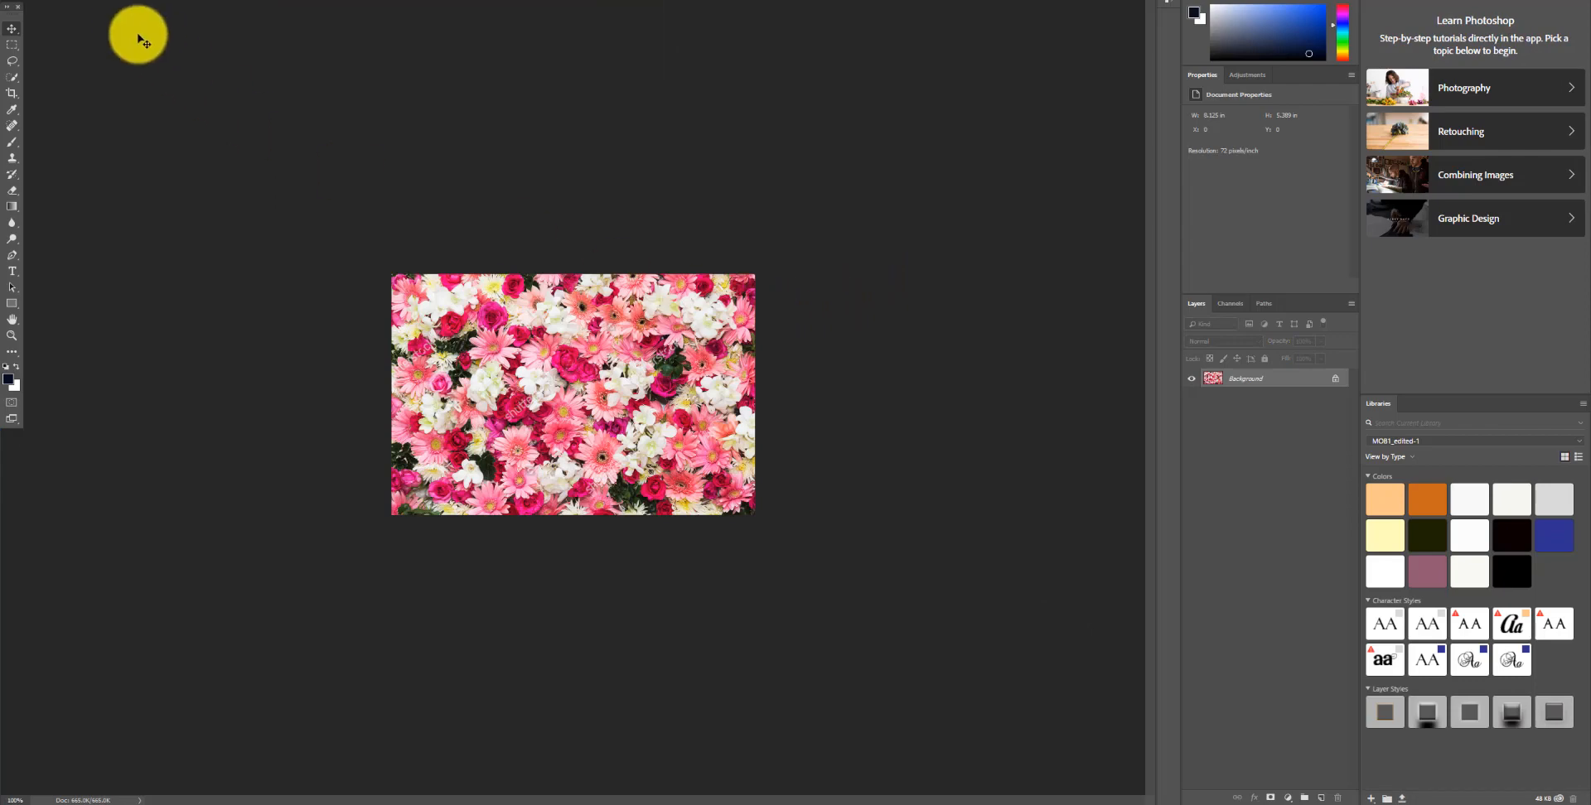
pyautogui.click(100, 0)
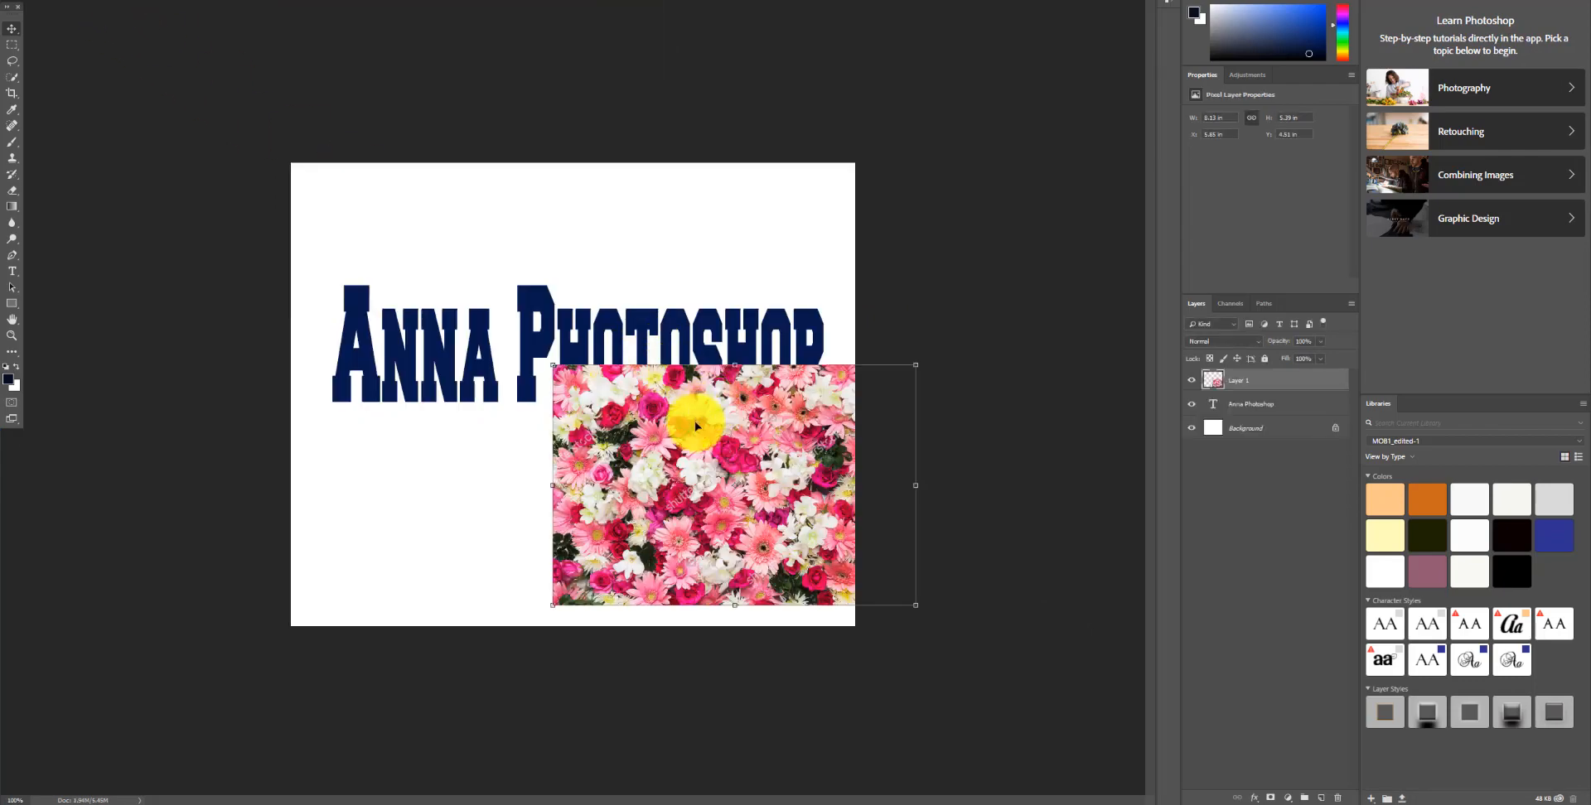
pyautogui.moveTo(696, 426); pyautogui.dragTo(420, 266)
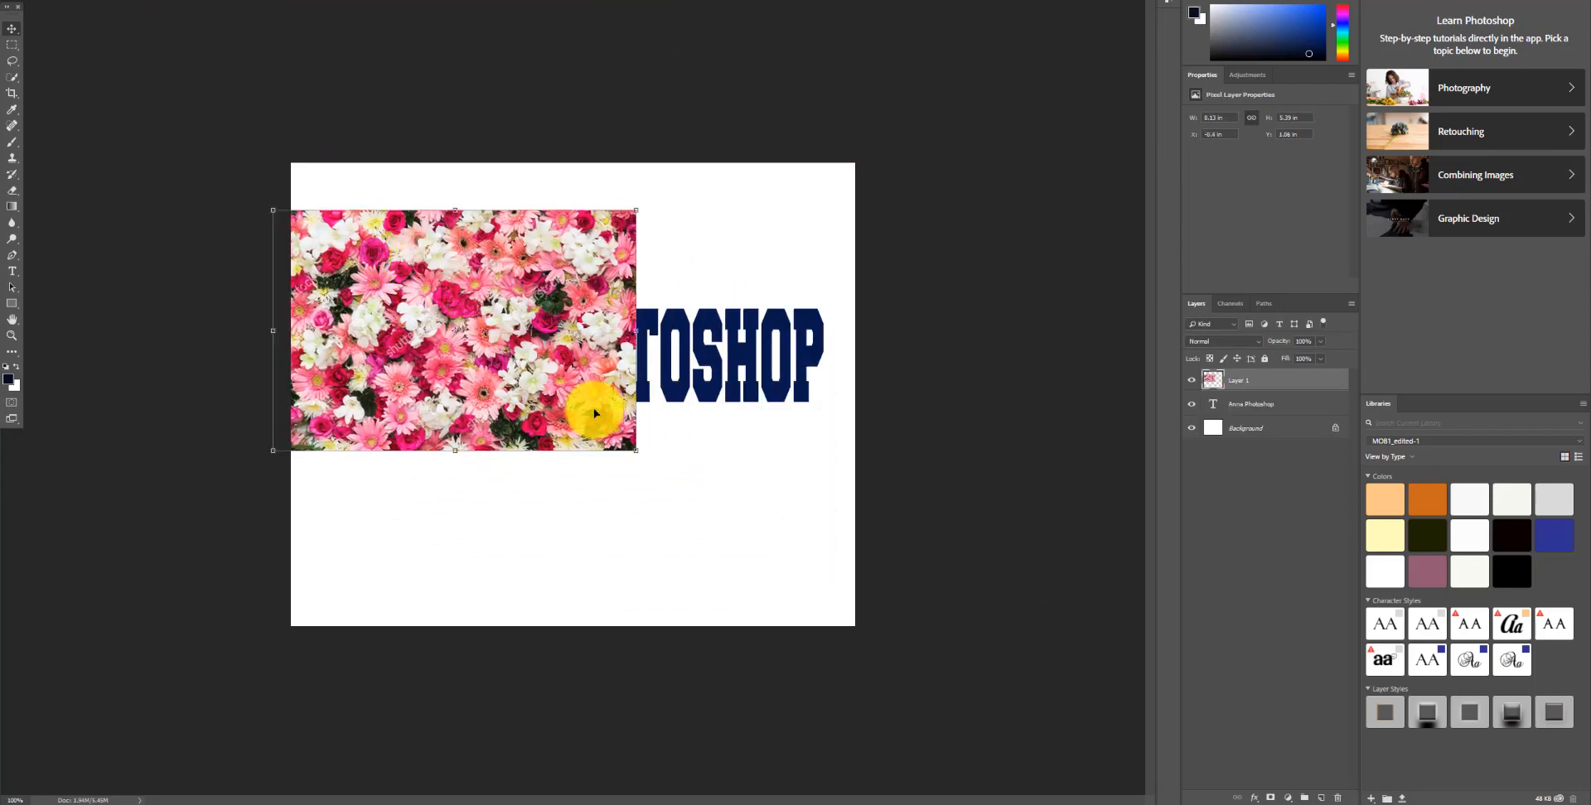
pyautogui.moveTo(648, 457); pyautogui.dragTo(869, 565)
pyautogui.moveTo(653, 474); pyautogui.dragTo(646, 468)
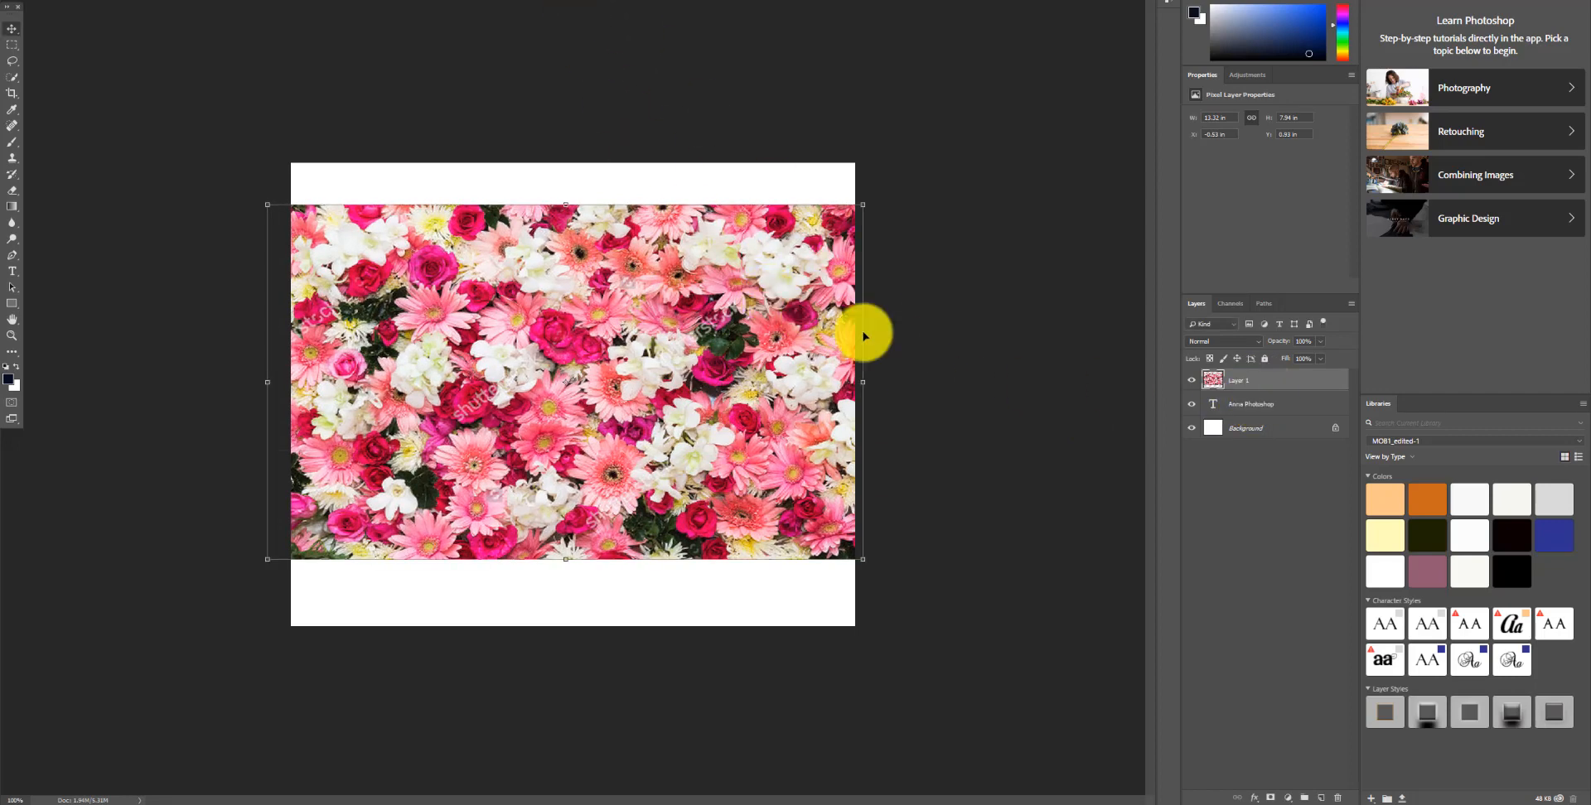
# Step: Clip the floral layer to the text layer with a clipping mask
pyautogui.rightClick(1268, 382)
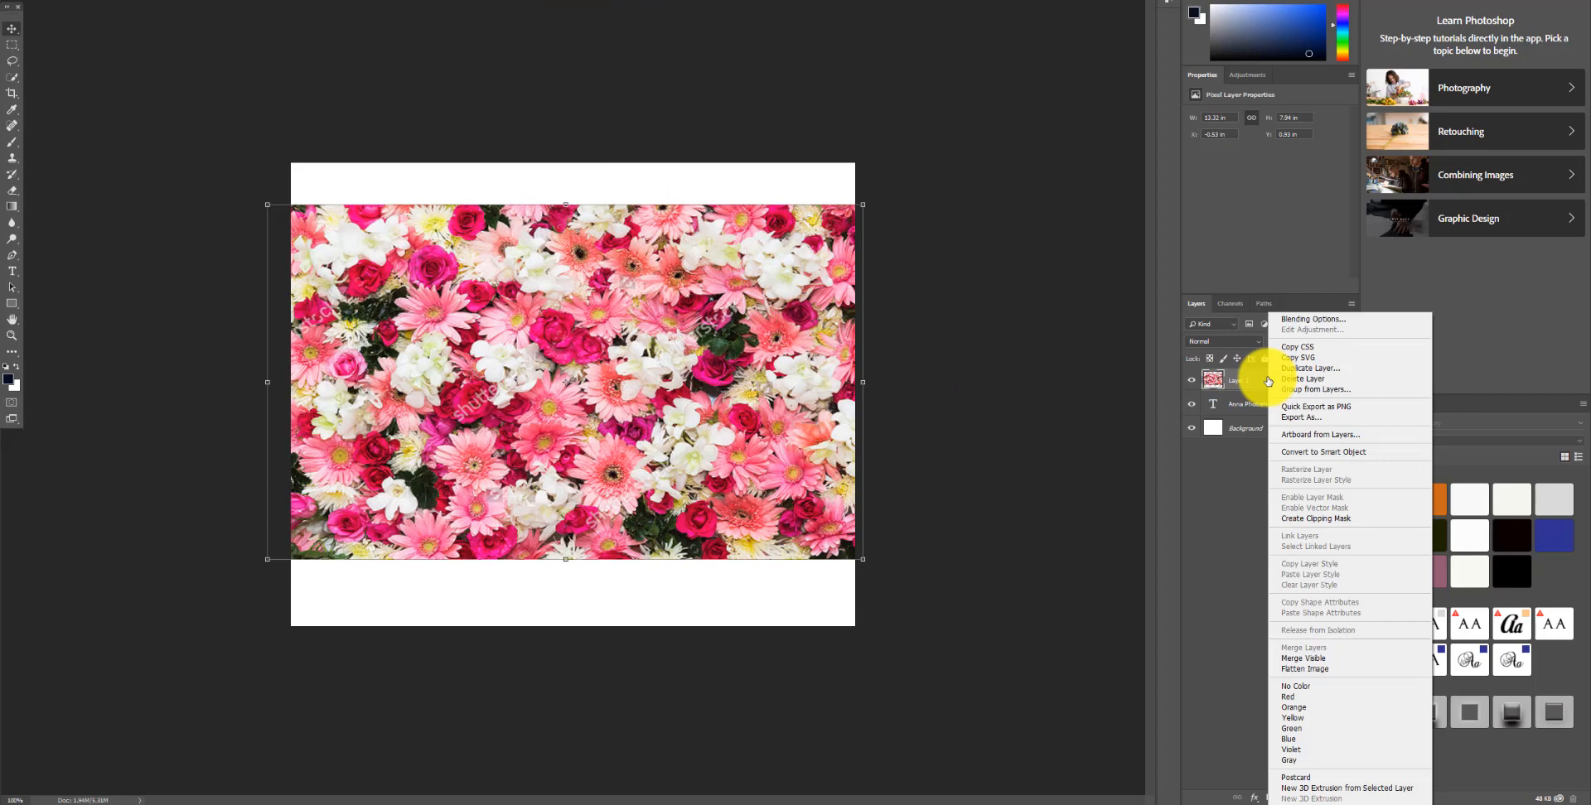
pyautogui.click(1316, 520)
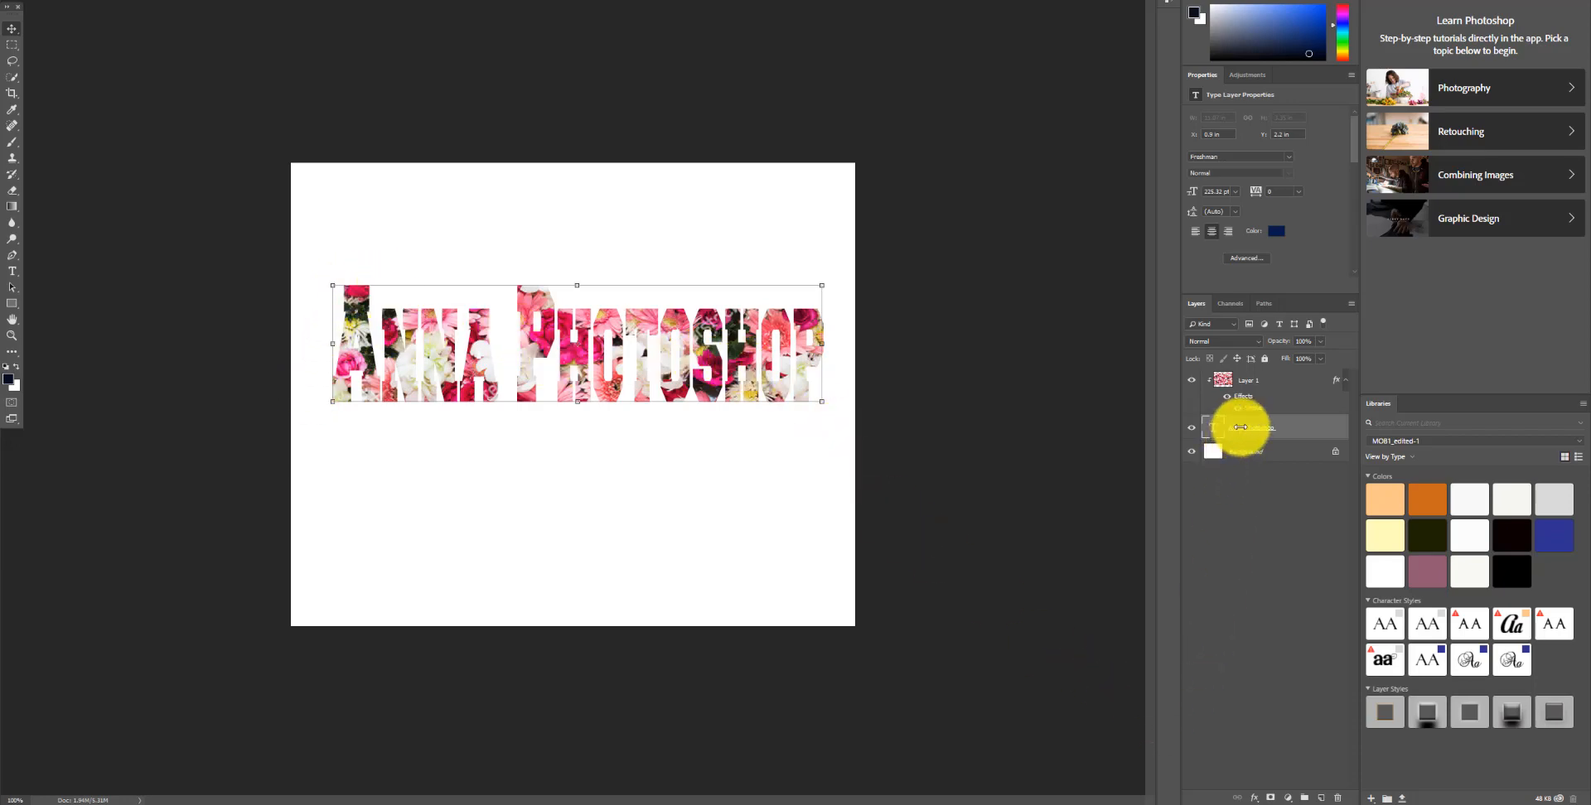
# Step: Add a thin dark stroke layer style to the text, adjusting its size and colour
pyautogui.click(1255, 801)
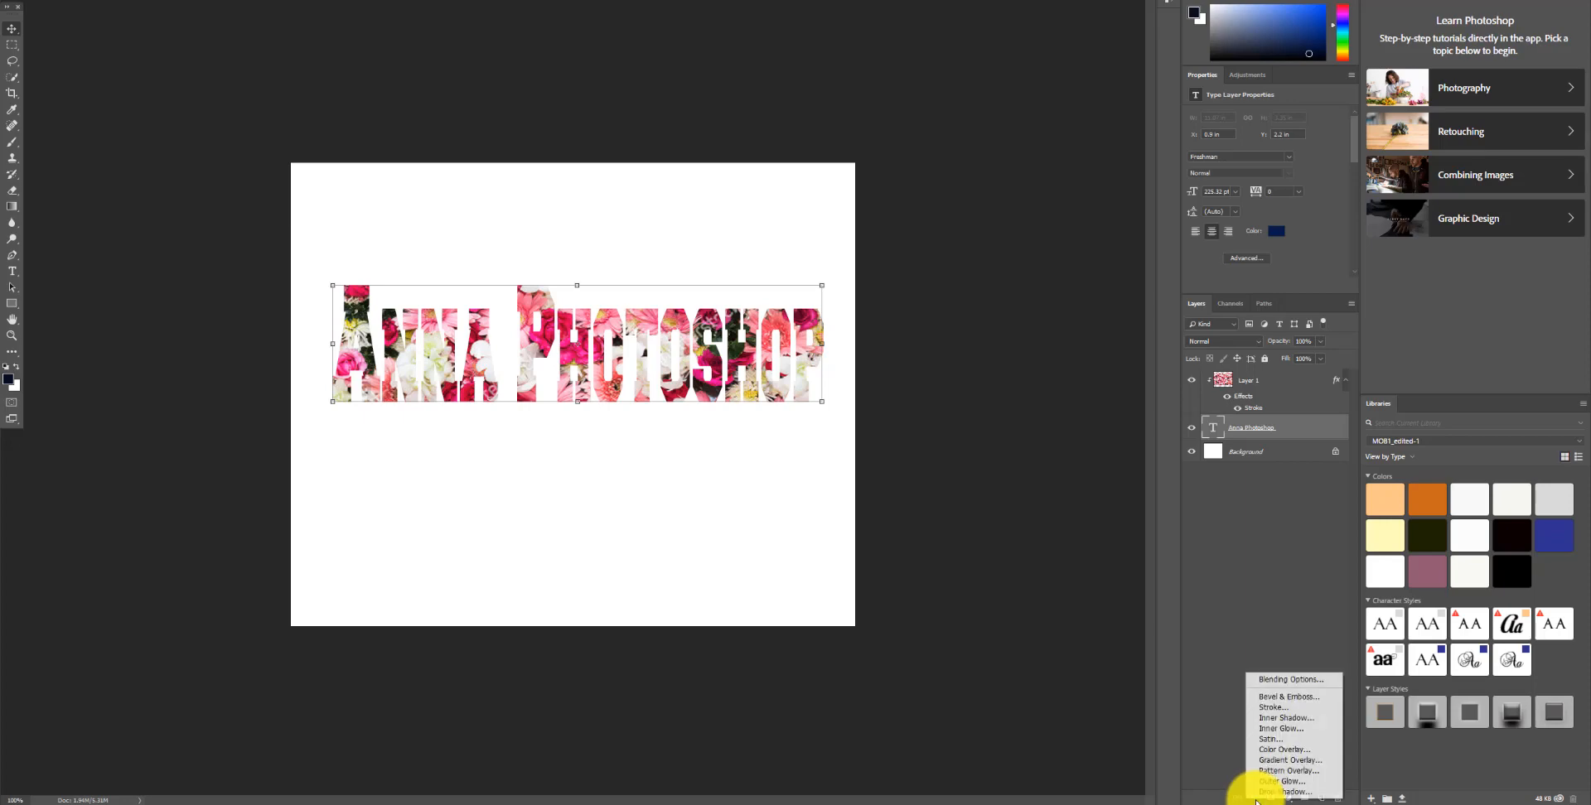
pyautogui.click(1272, 715)
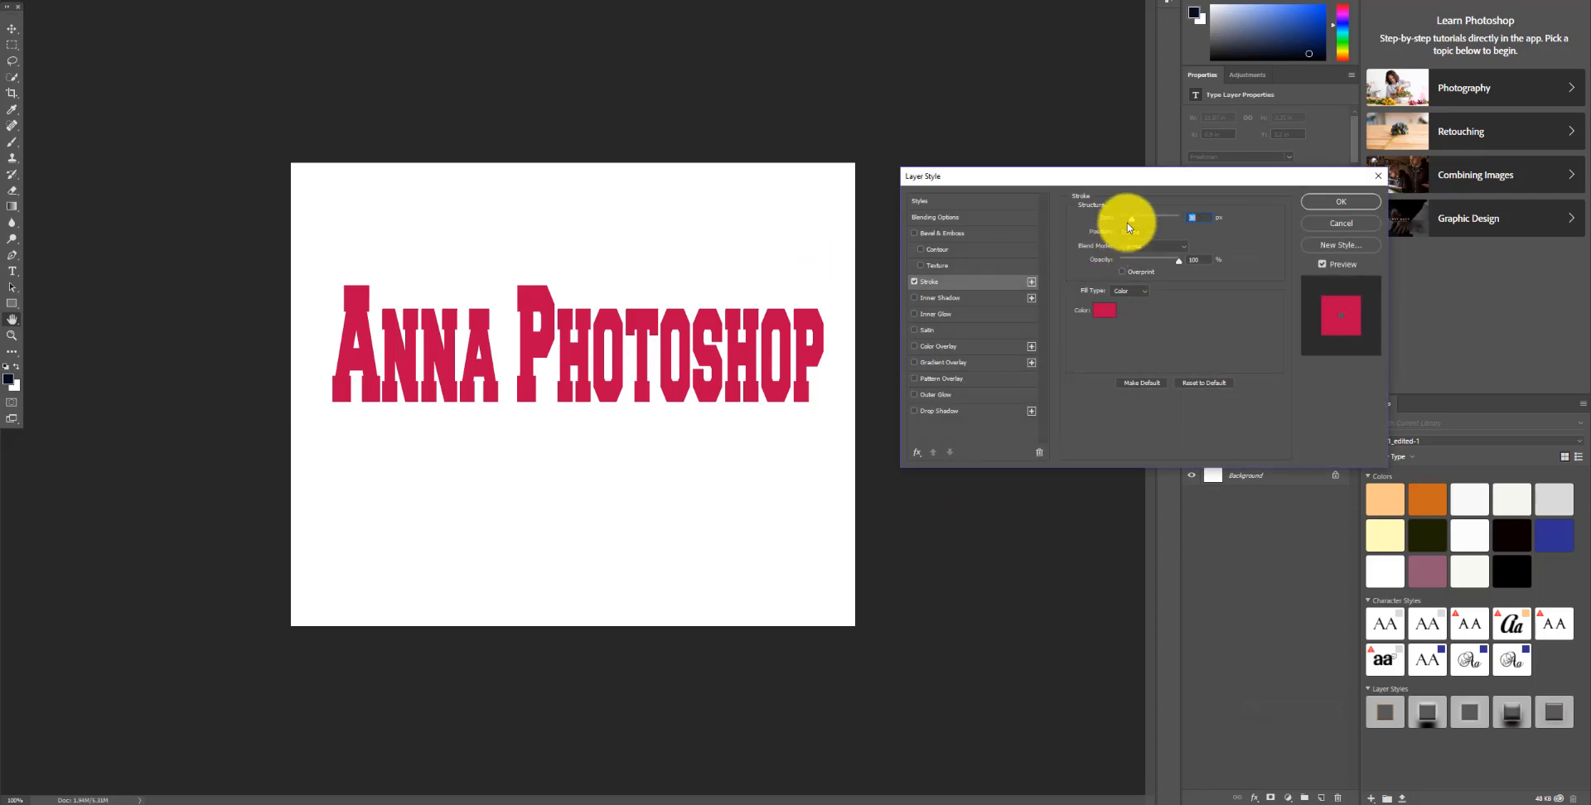
pyautogui.moveTo(1128, 224); pyautogui.dragTo(1123, 230)
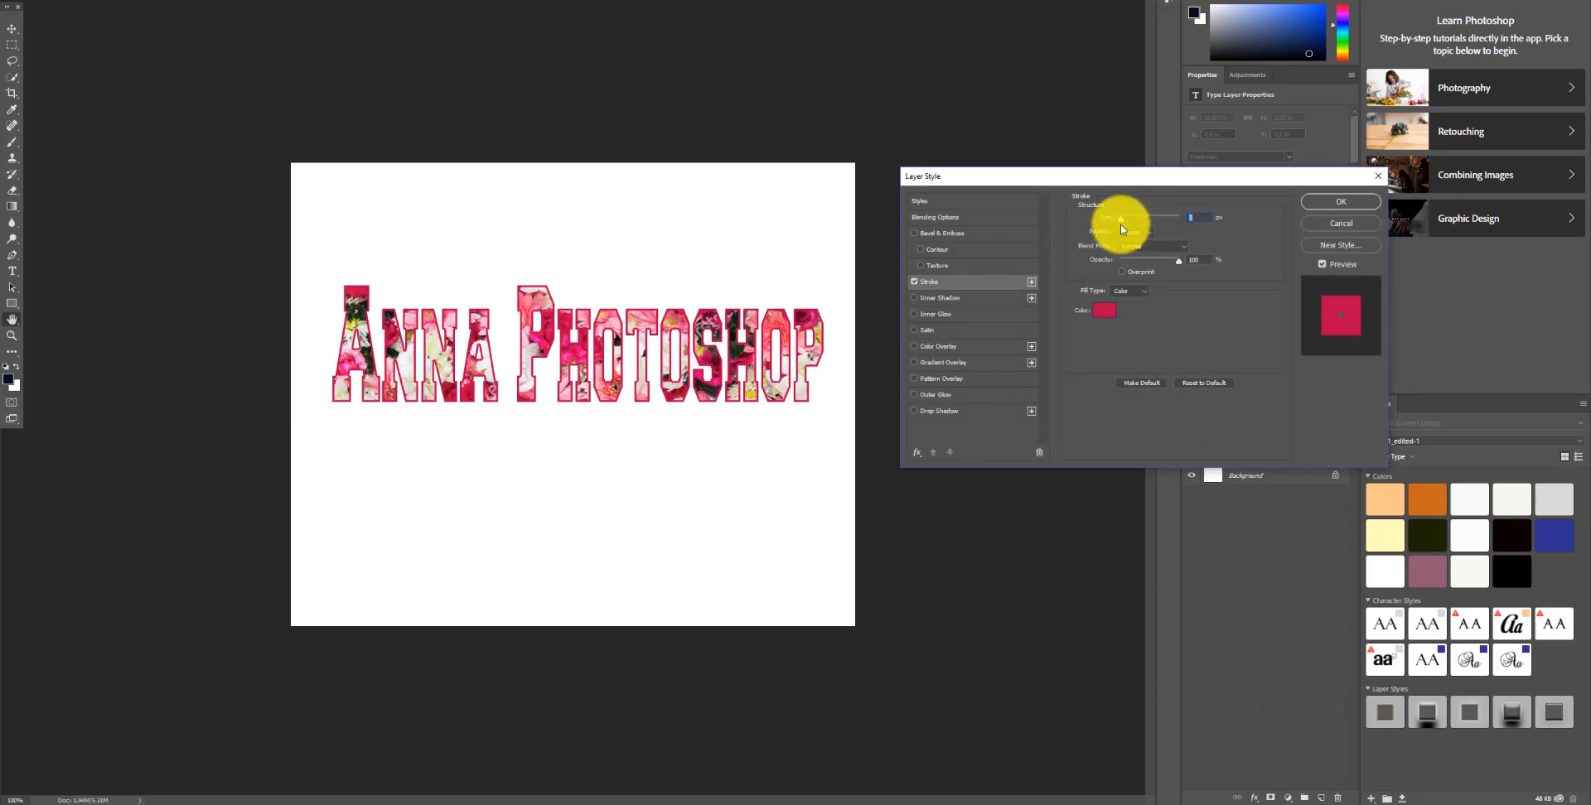
pyautogui.click(1105, 311)
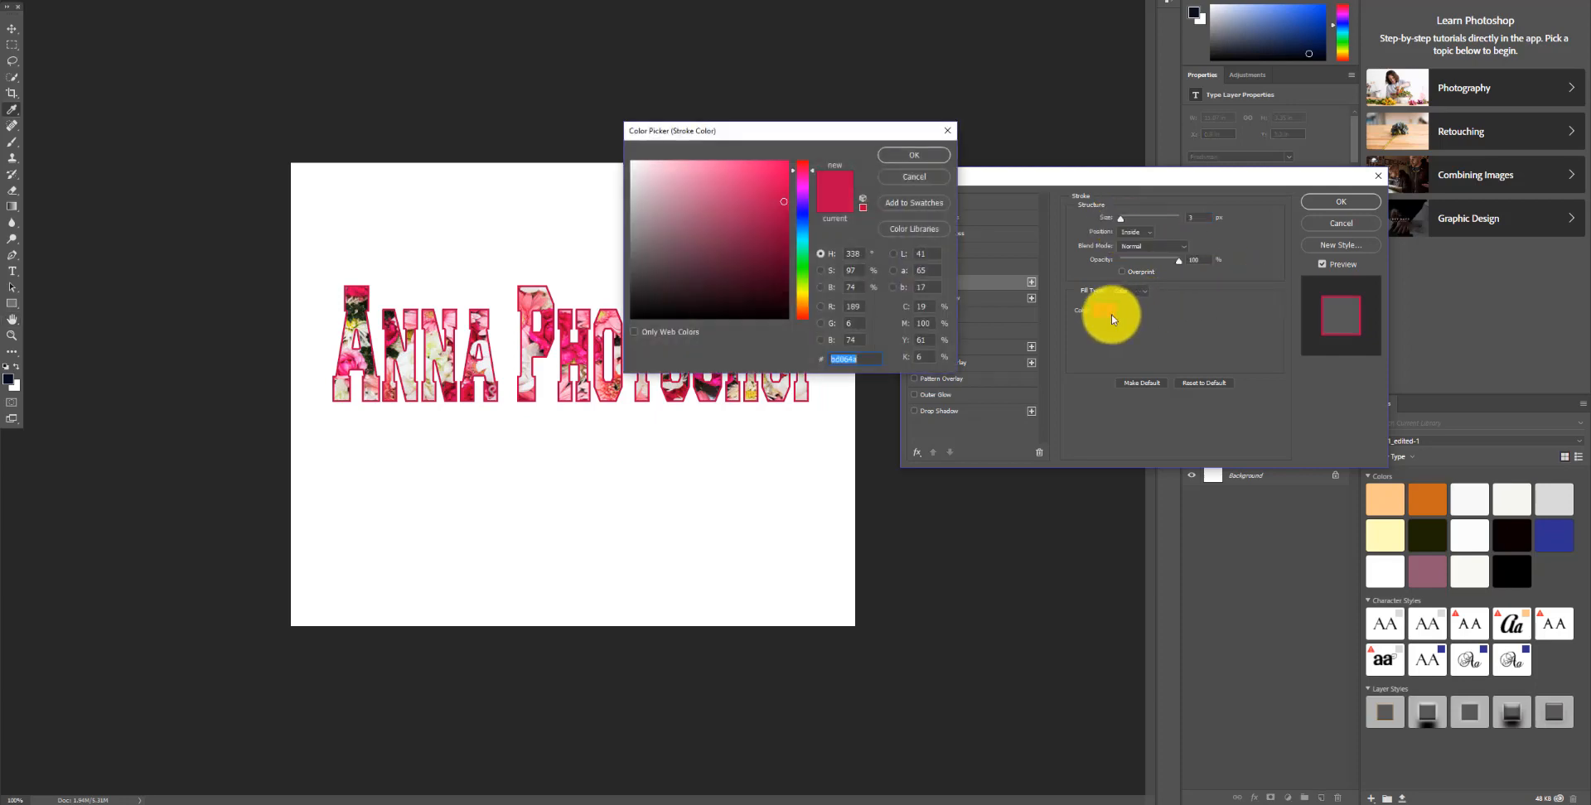
pyautogui.click(713, 383)
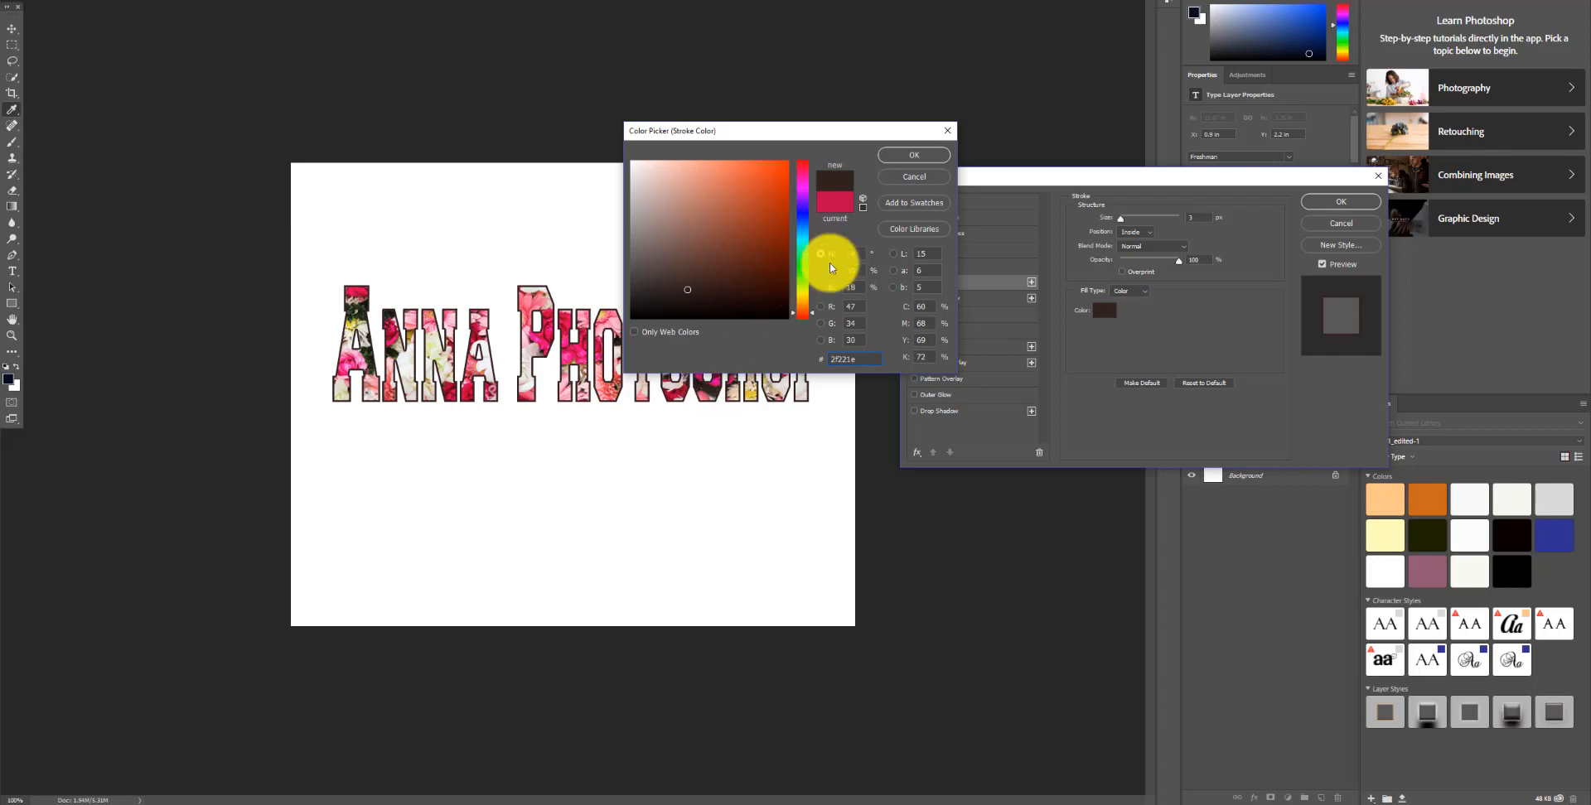
pyautogui.click(912, 156)
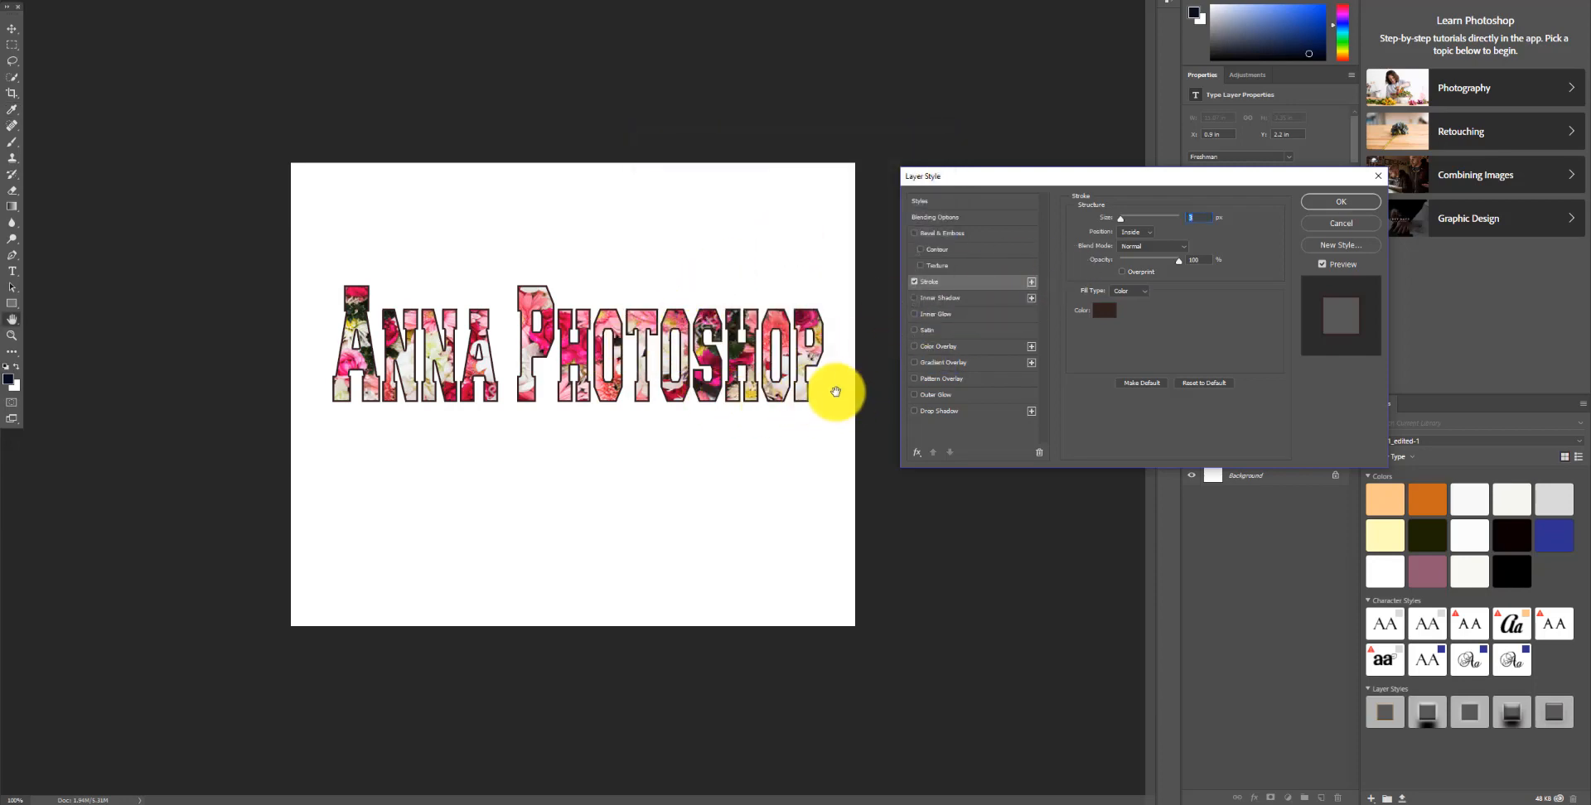
pyautogui.click(1103, 313)
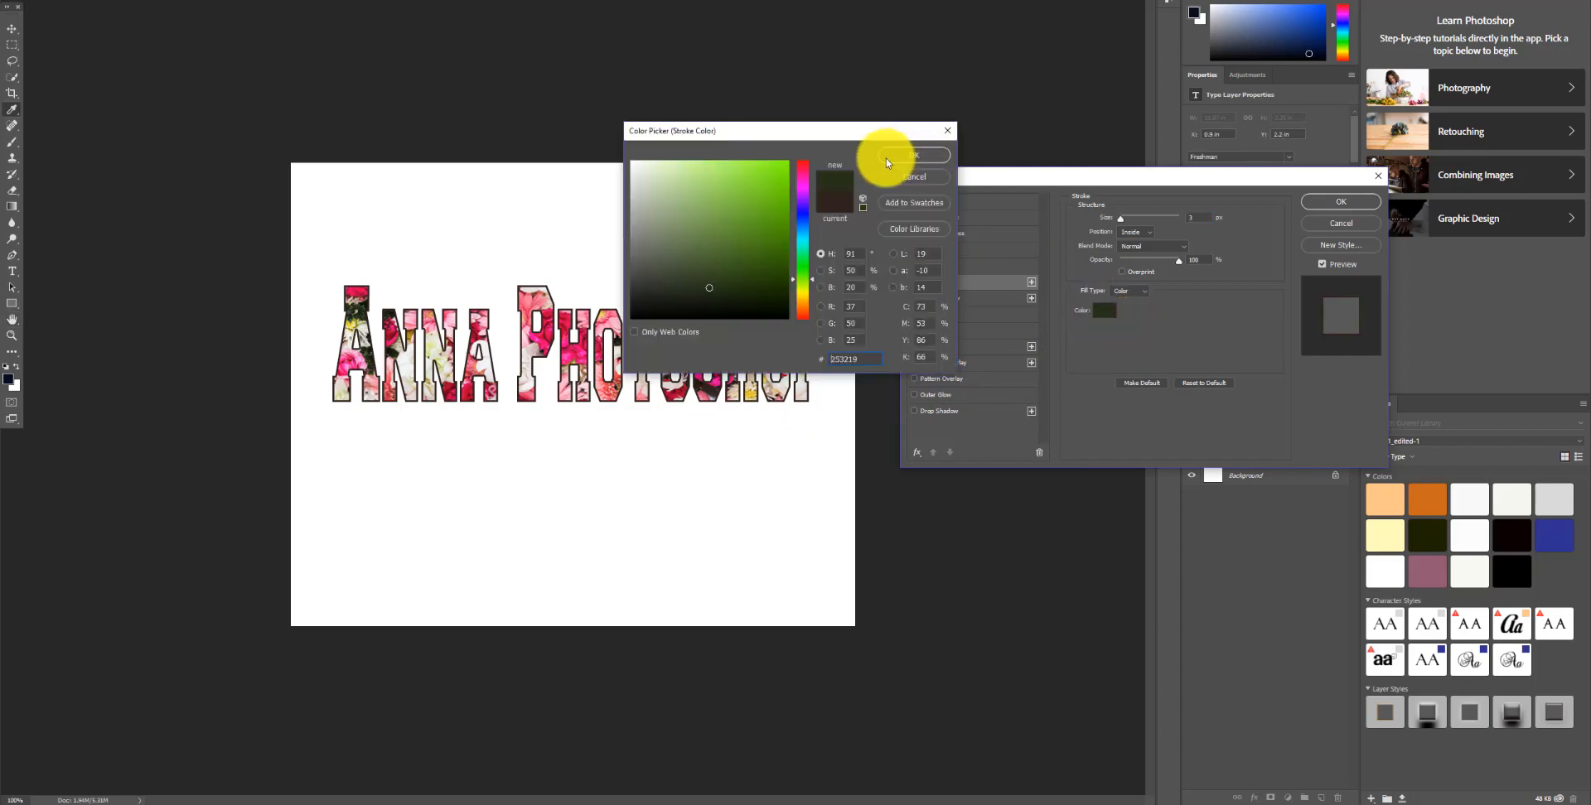
pyautogui.click(891, 159)
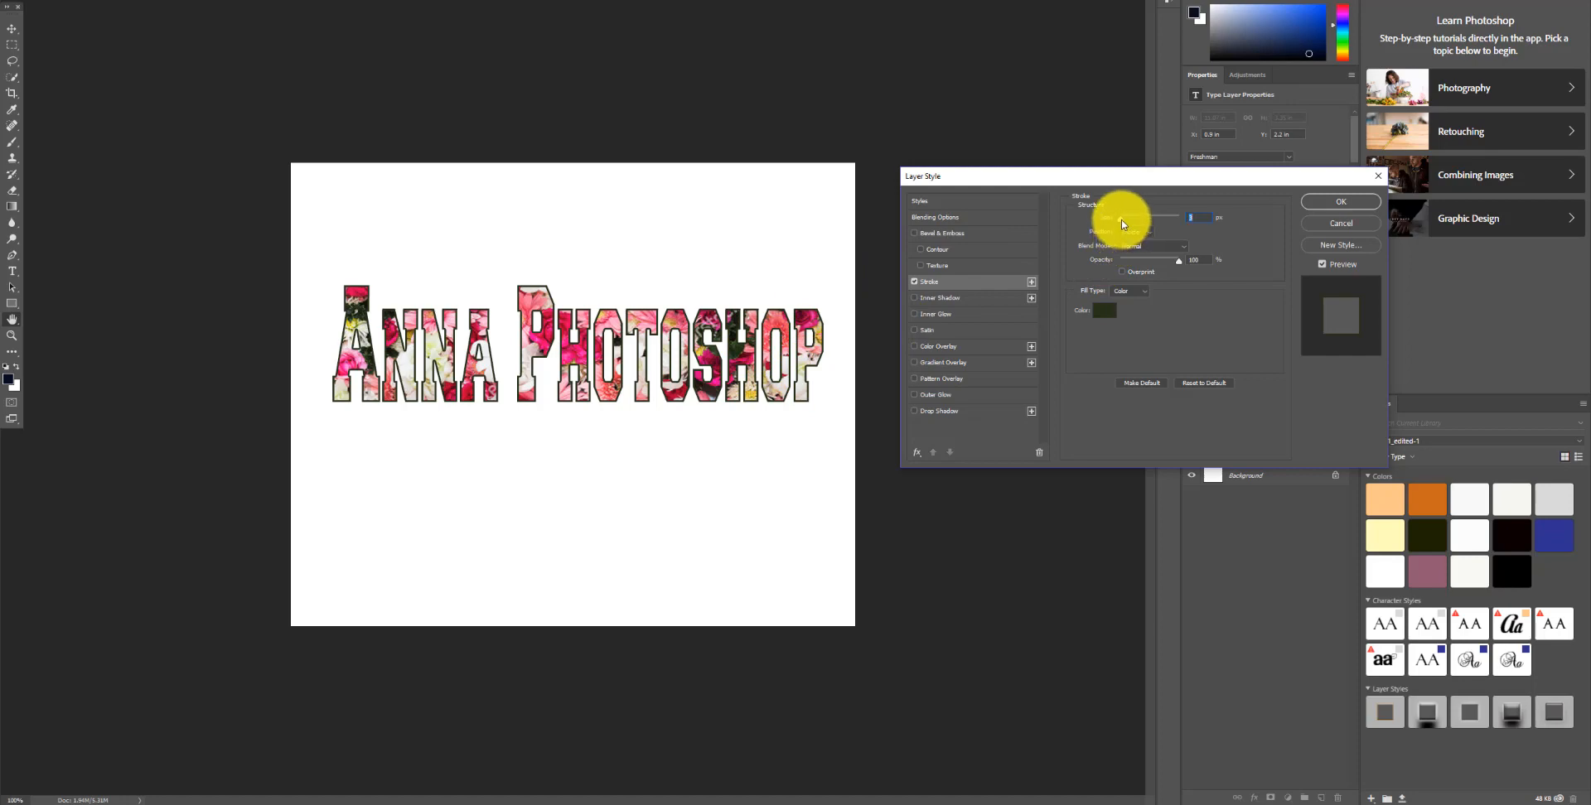
pyautogui.moveTo(1123, 224); pyautogui.dragTo(1123, 224)
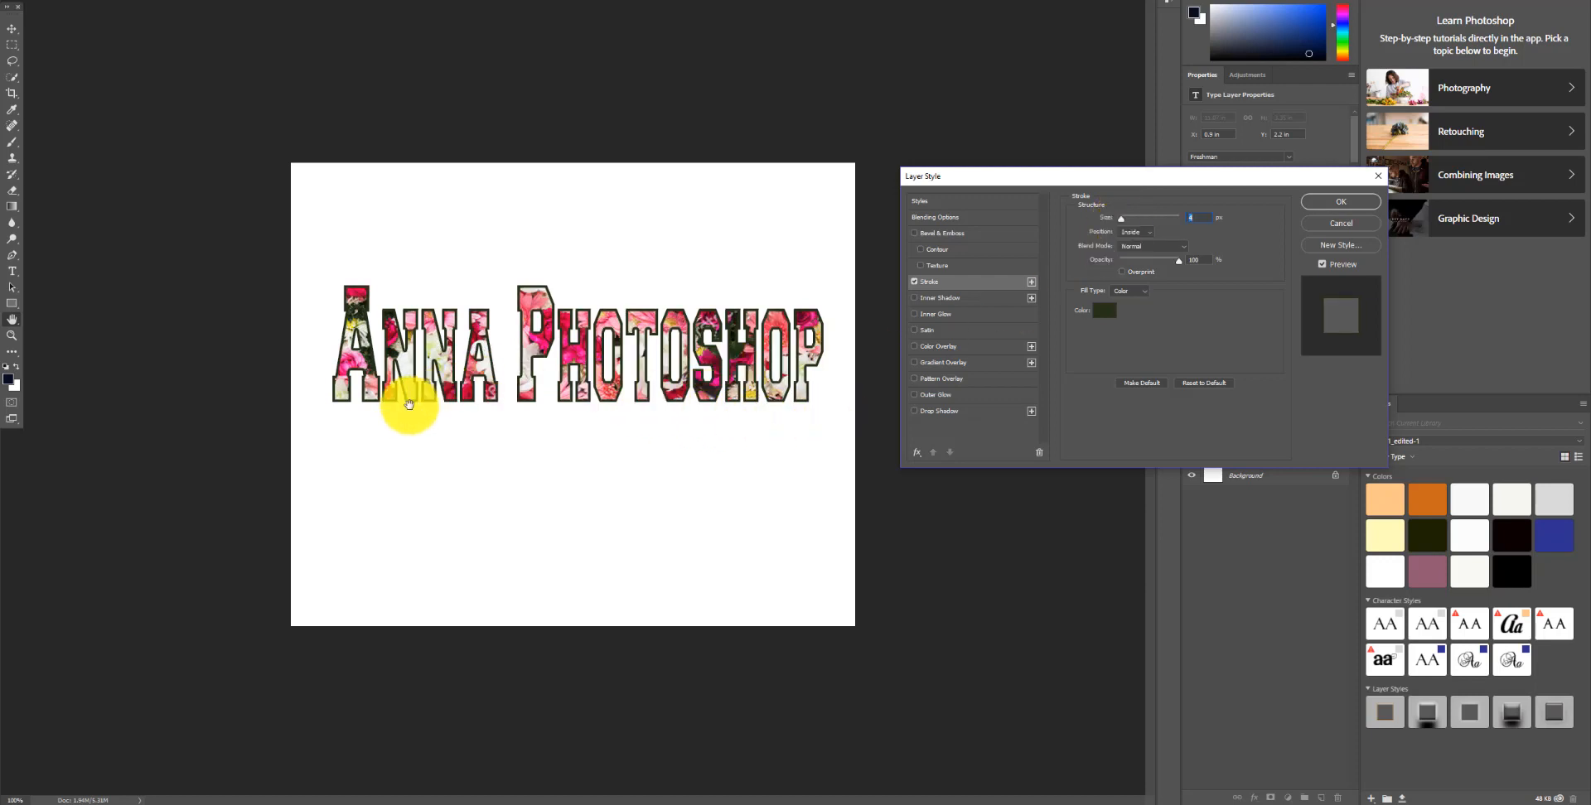
pyautogui.click(1342, 206)
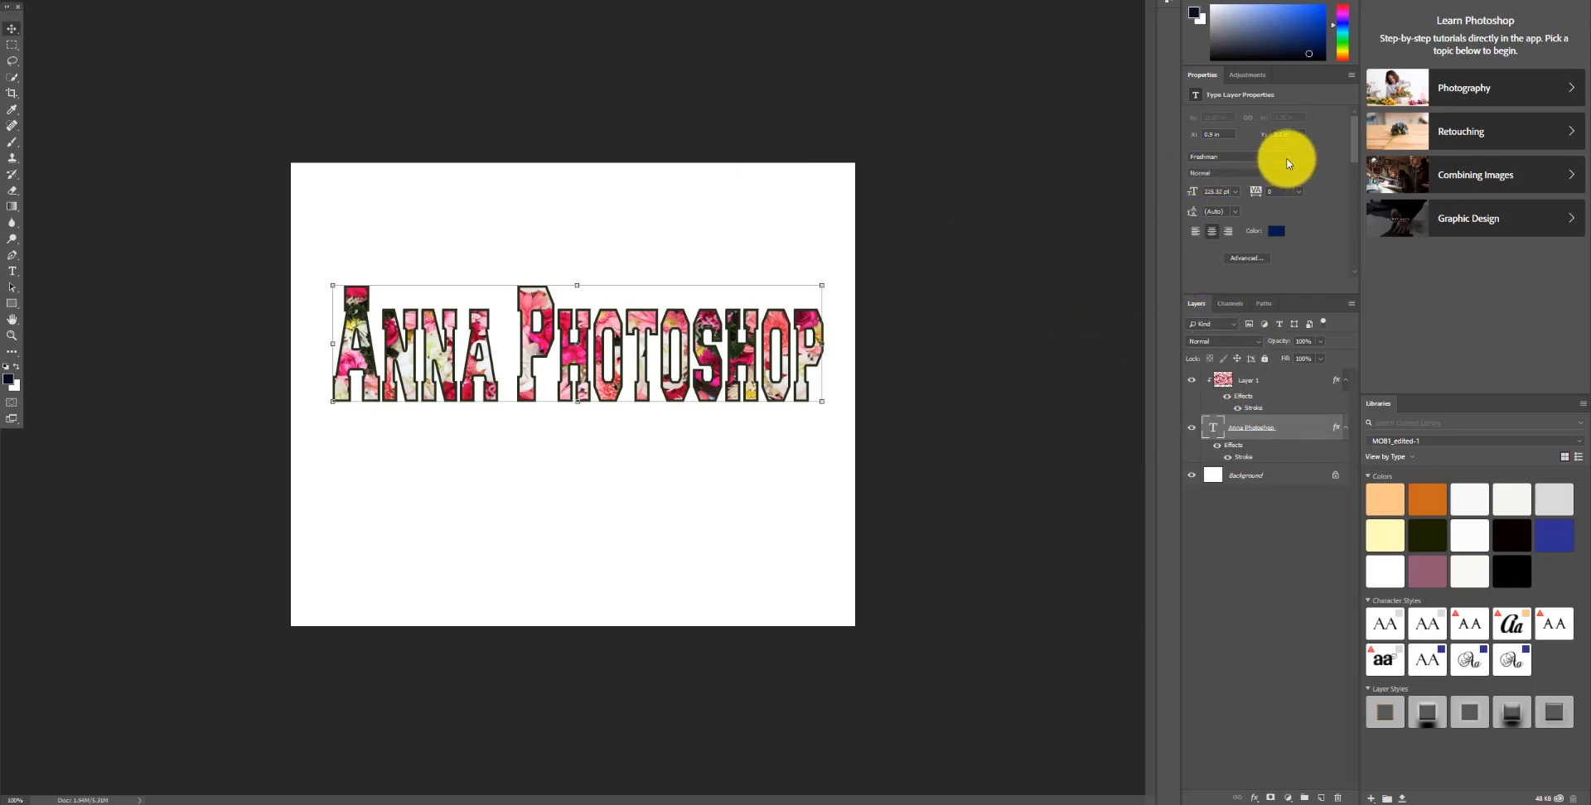
# Step: Change the text's font to Hunters and enlarge the text to span most of the canvas width
pyautogui.click(797, 452)
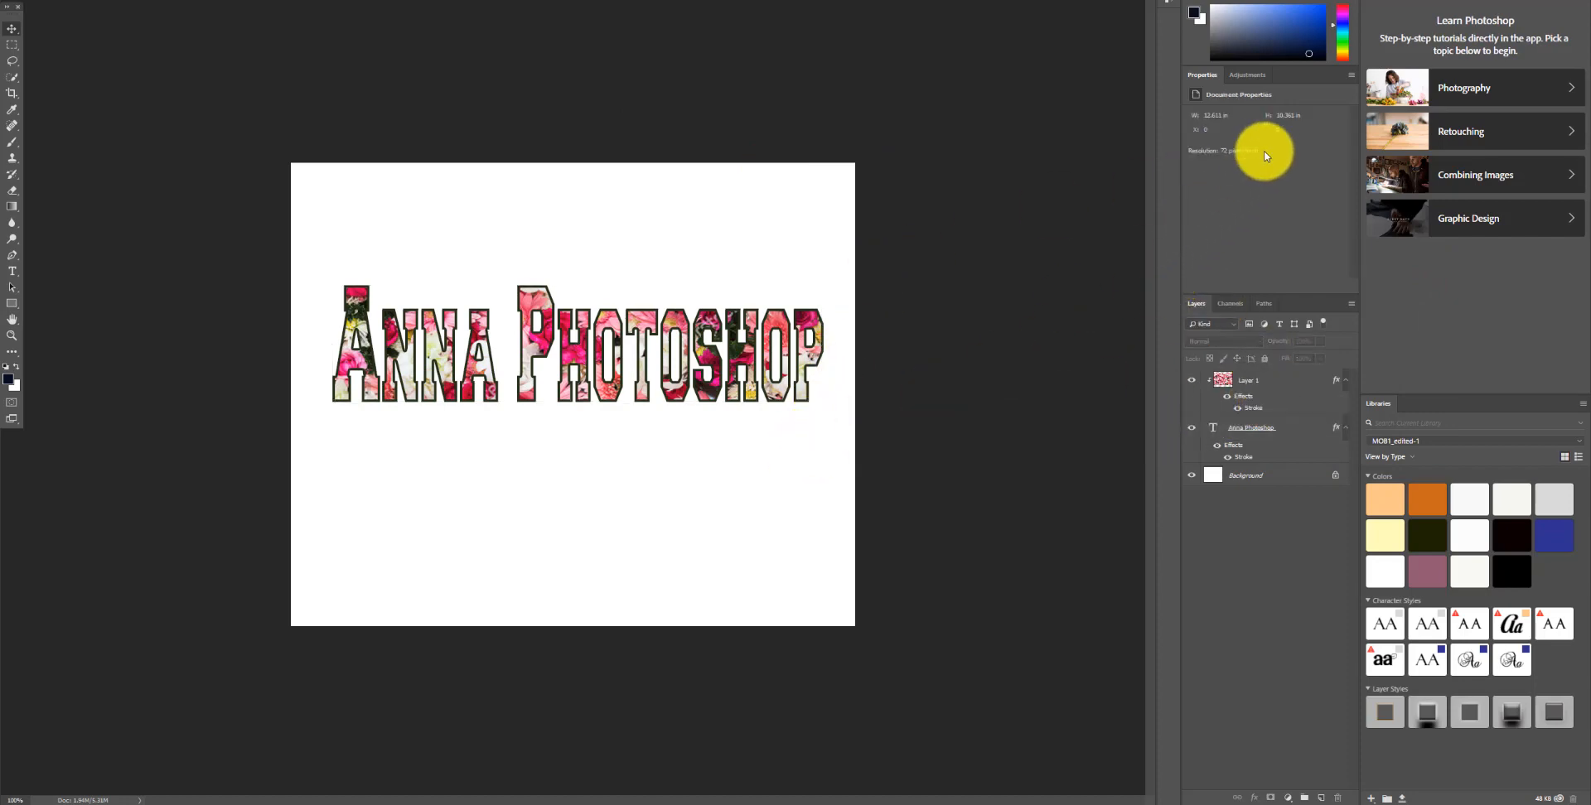
pyautogui.click(1249, 435)
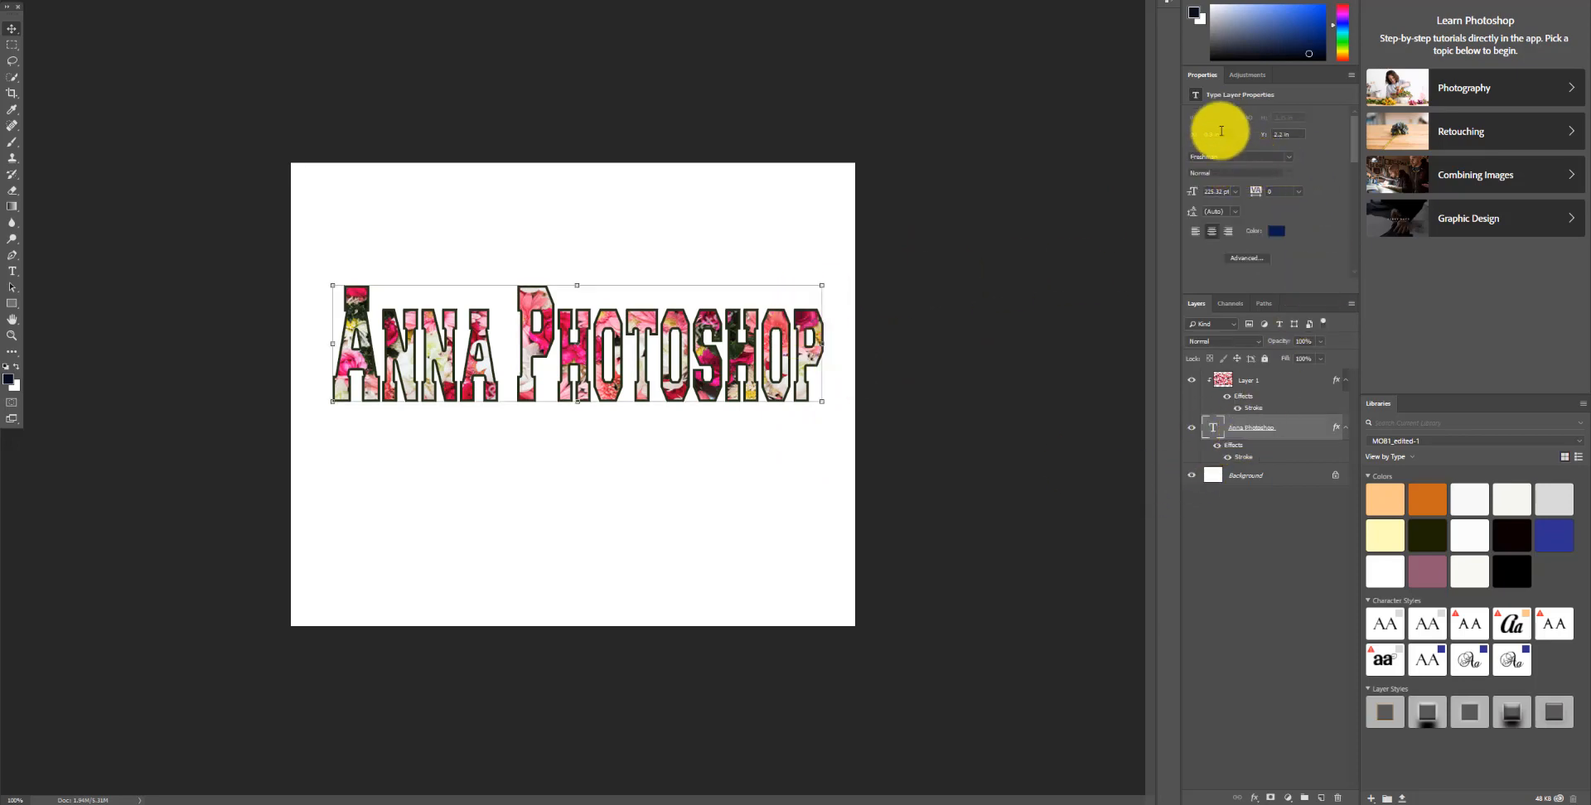
pyautogui.click(1290, 159)
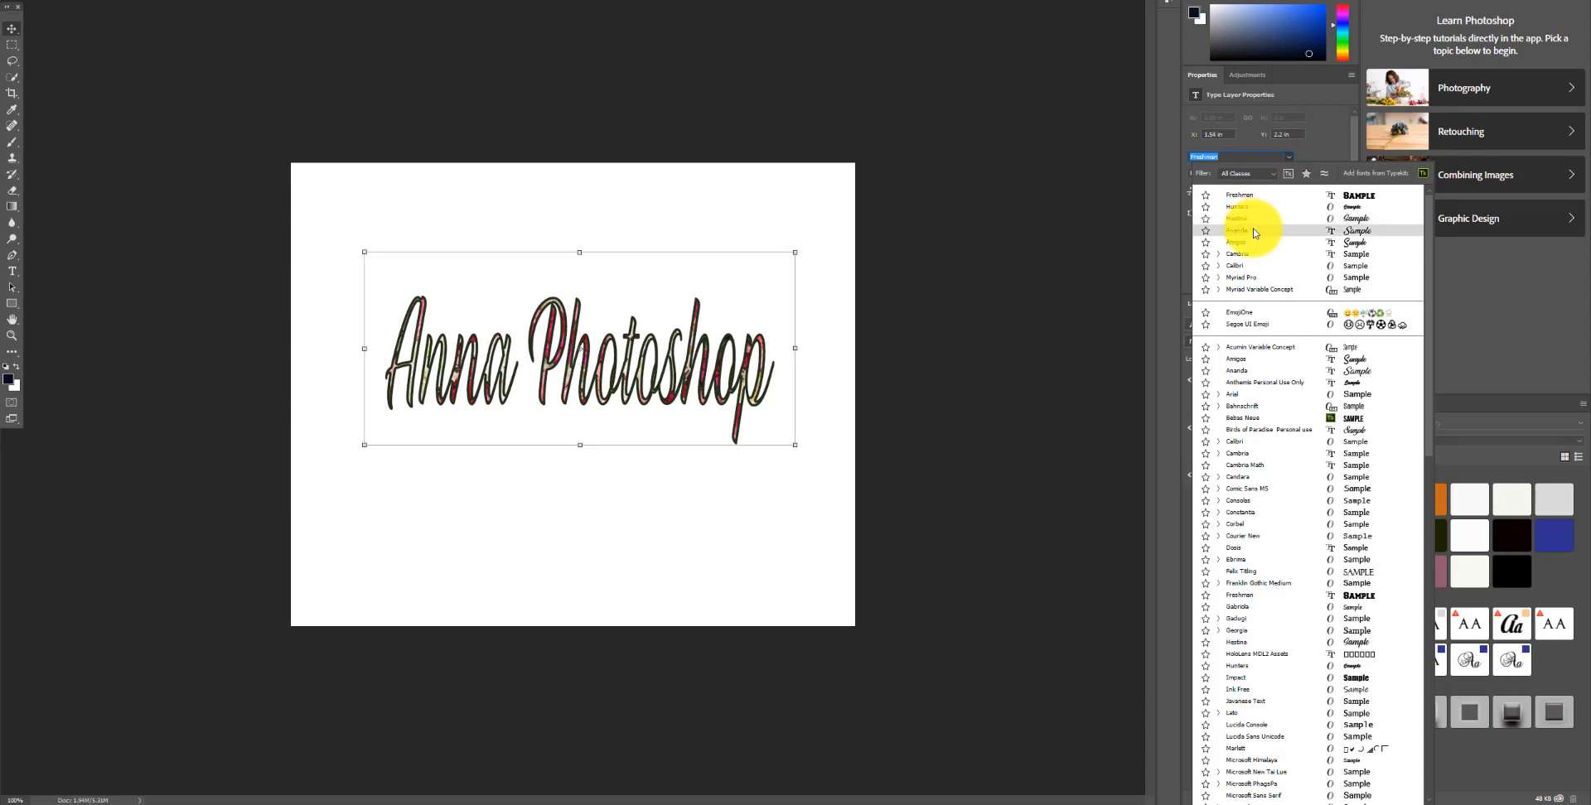
pyautogui.click(1249, 208)
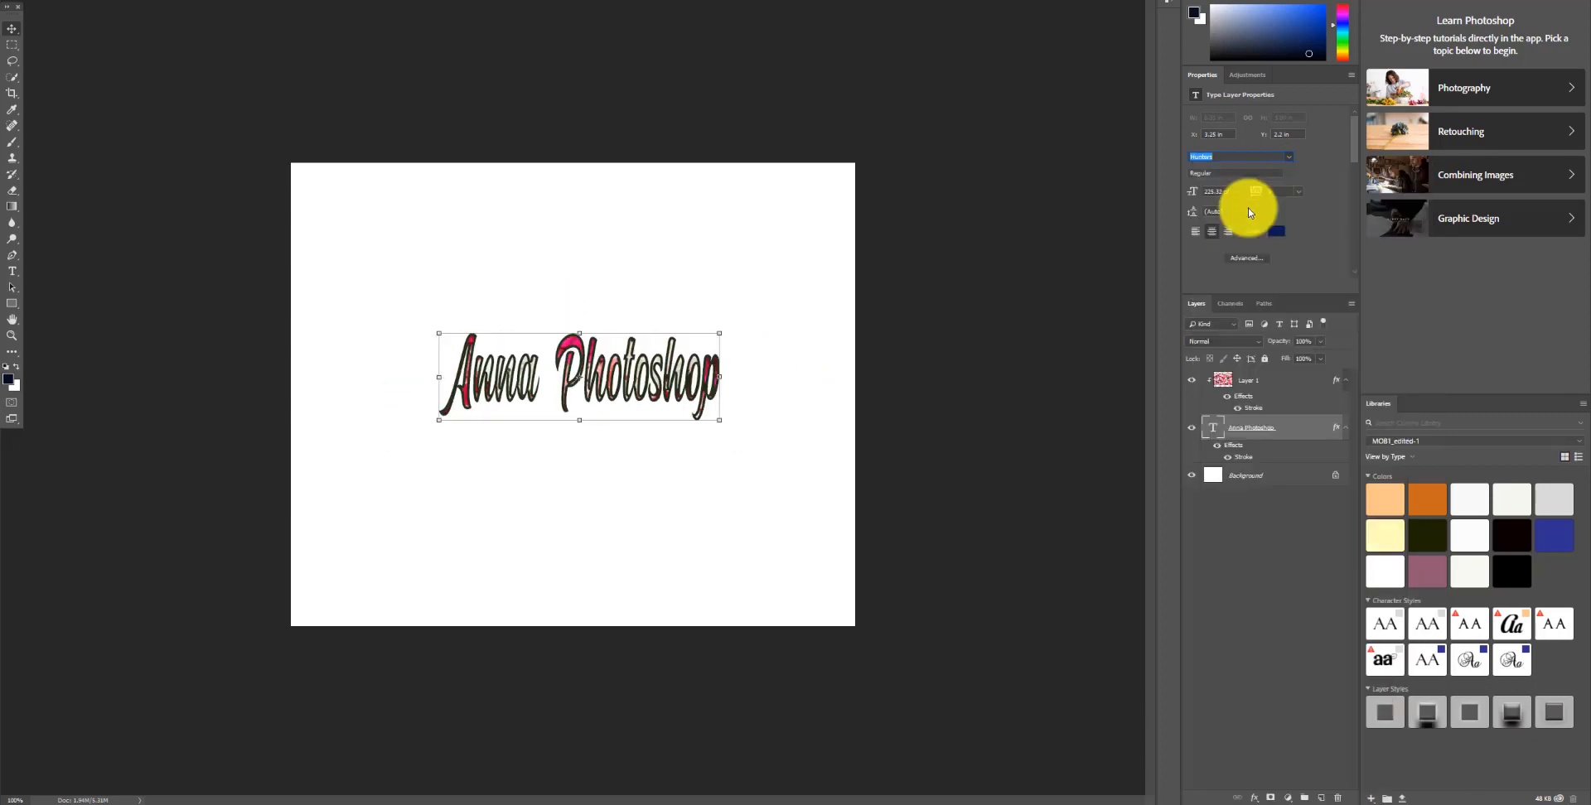
pyautogui.moveTo(719, 420); pyautogui.dragTo(842, 500)
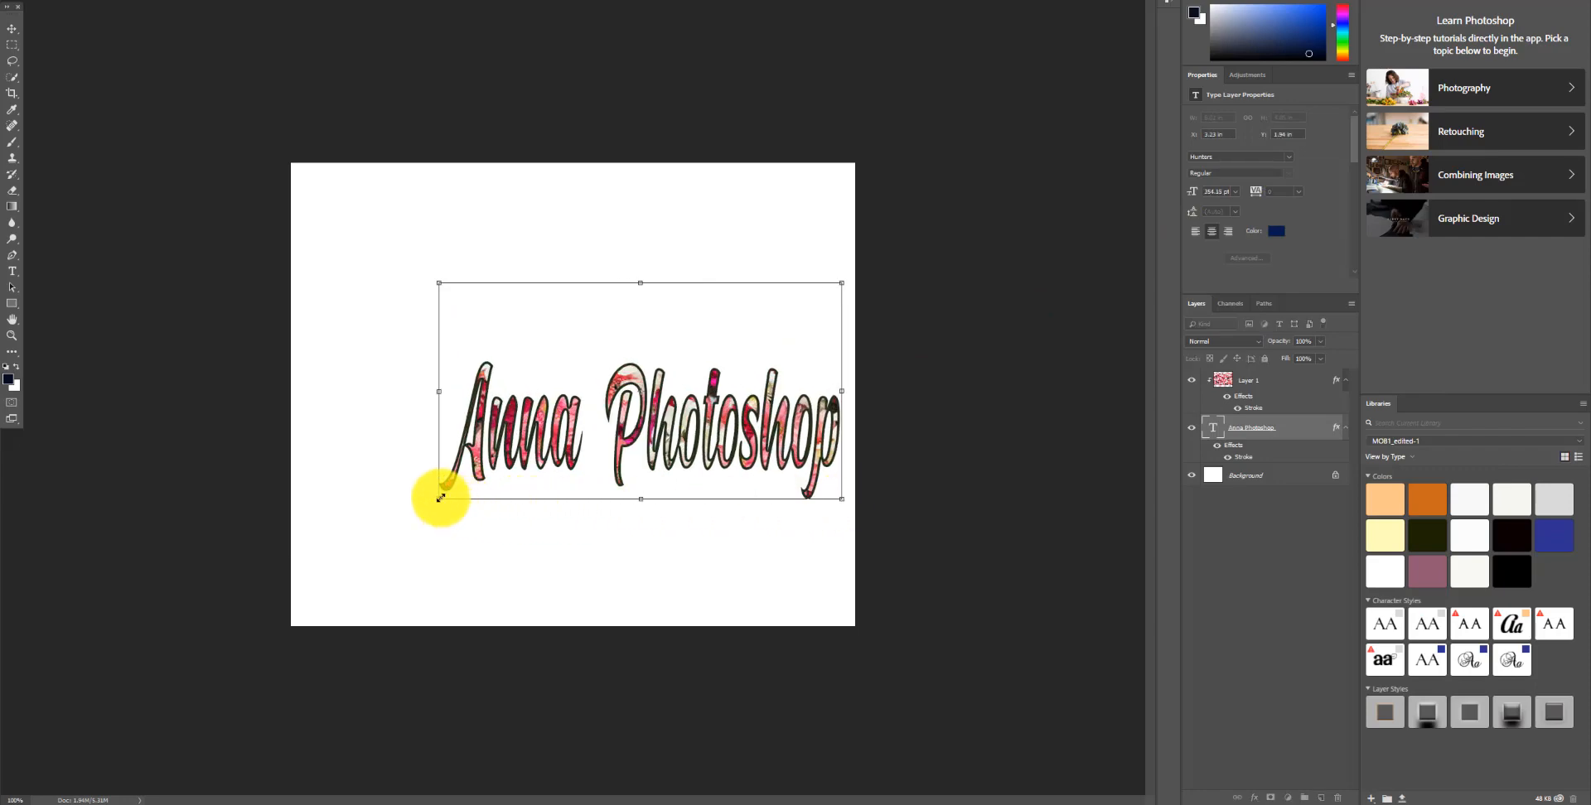
pyautogui.moveTo(440, 498); pyautogui.dragTo(304, 465)
pyautogui.moveTo(586, 440); pyautogui.dragTo(593, 393)
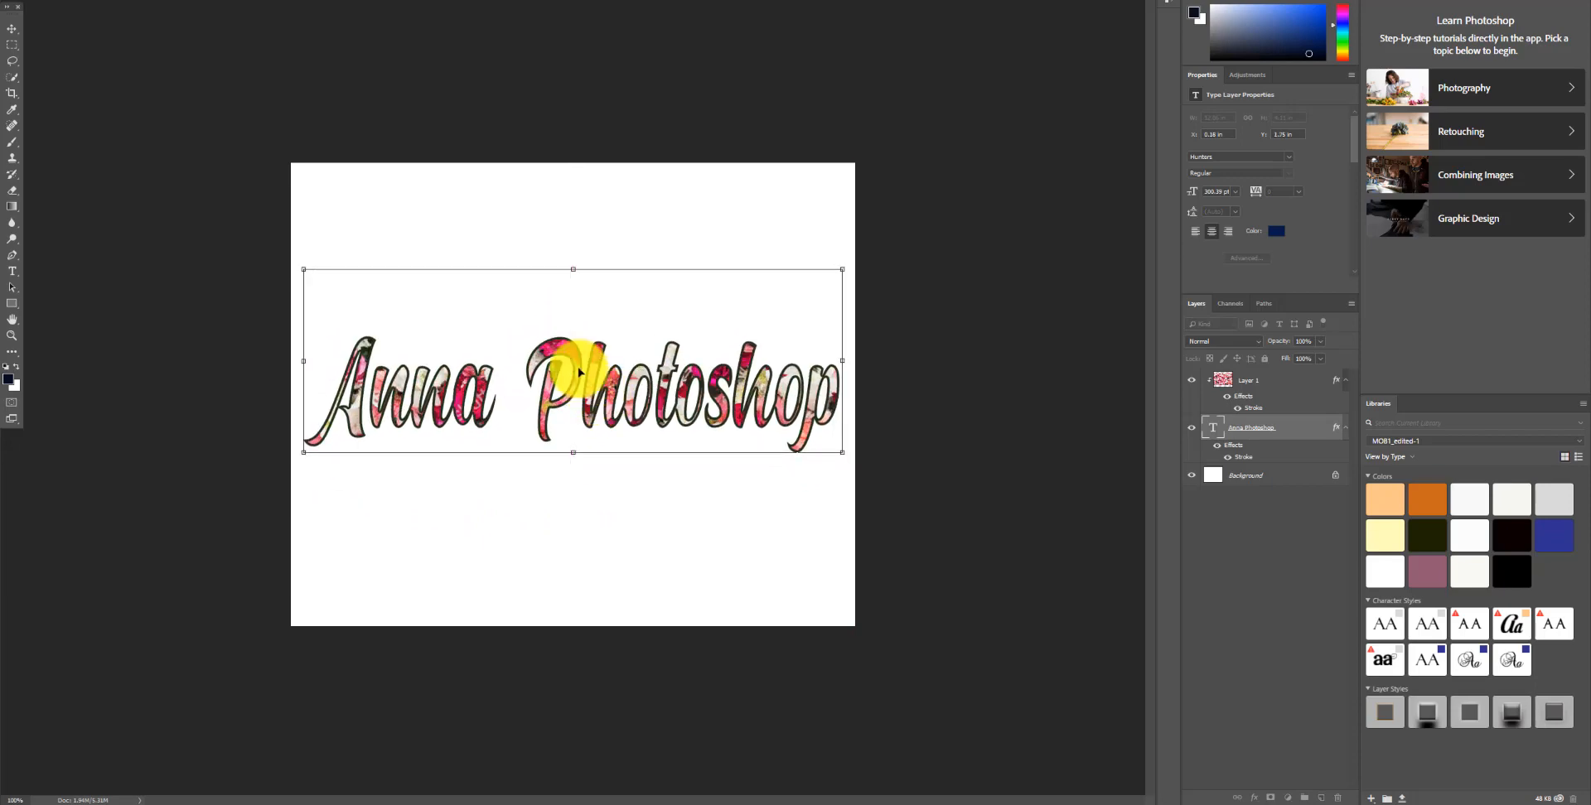
pyautogui.moveTo(842, 451); pyautogui.dragTo(847, 452)
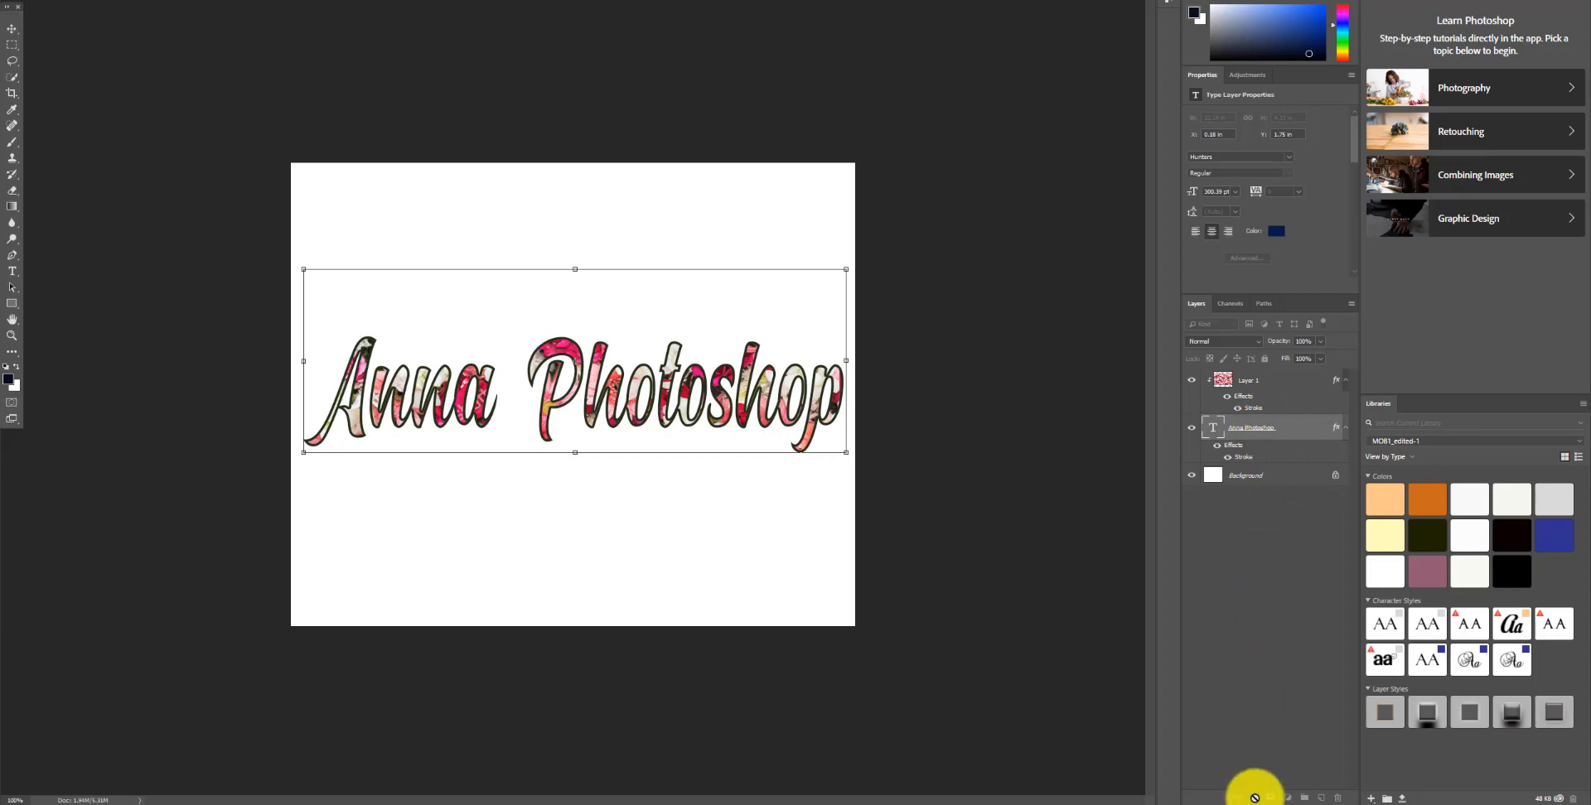
pyautogui.click(533, 119)
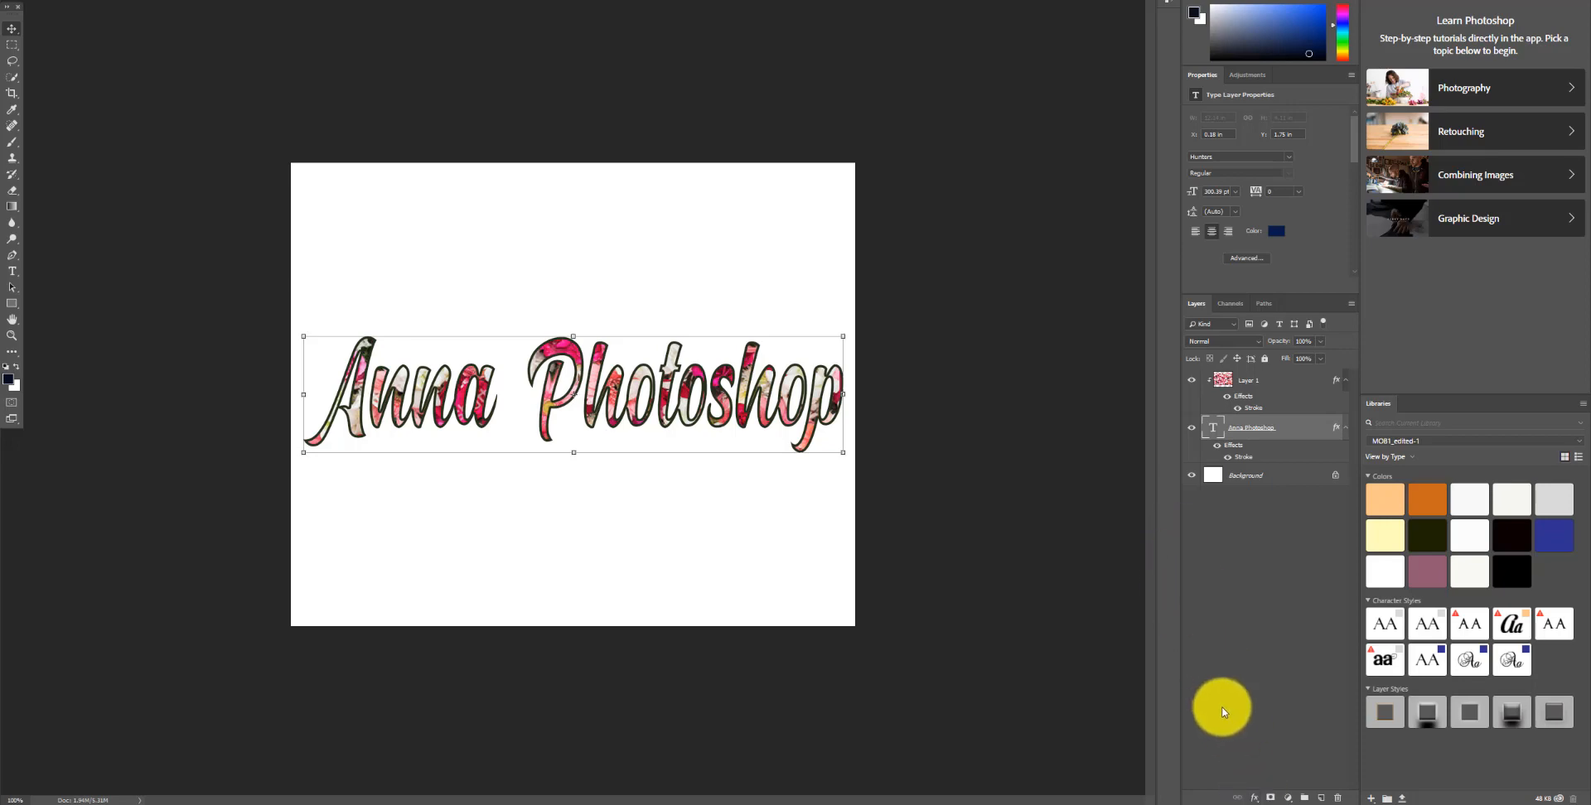
# Step: Reopen the text layer's Stroke layer style, nudge the stroke size slightly, and confirm
pyautogui.click(1255, 798)
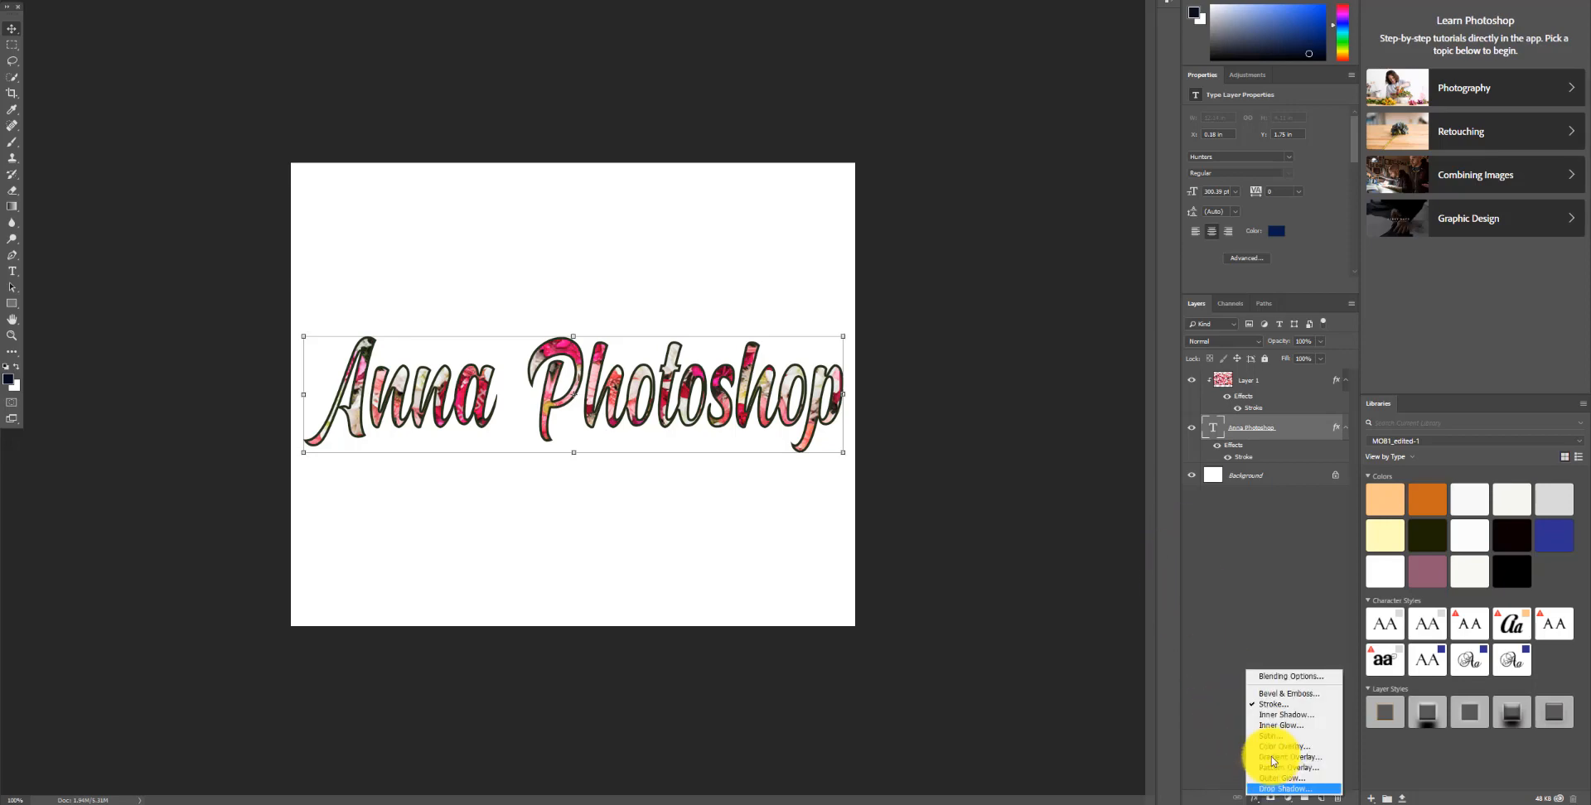
pyautogui.click(1278, 707)
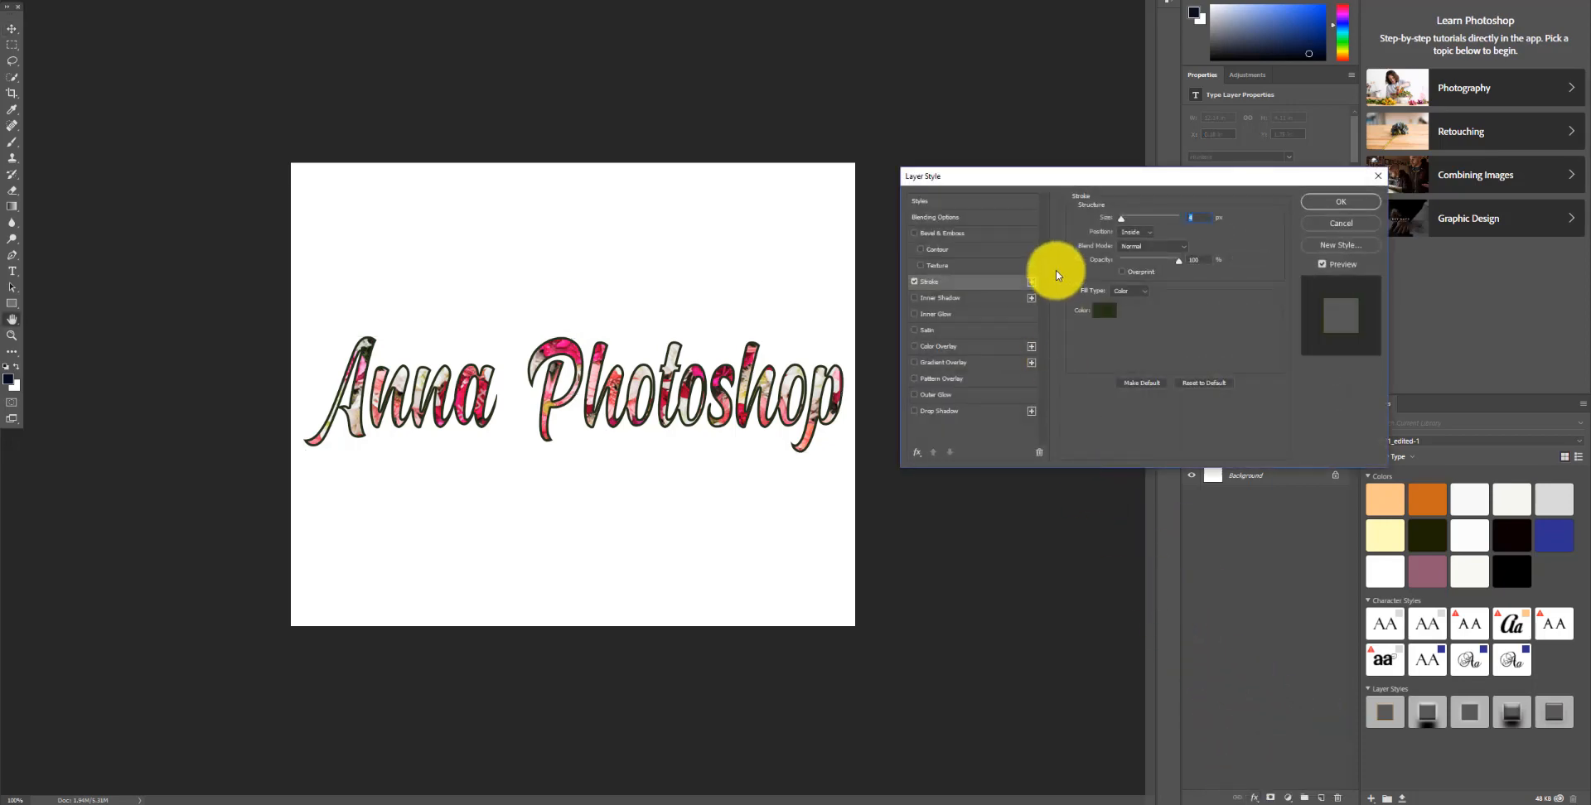
pyautogui.moveTo(1119, 224); pyautogui.dragTo(1121, 224)
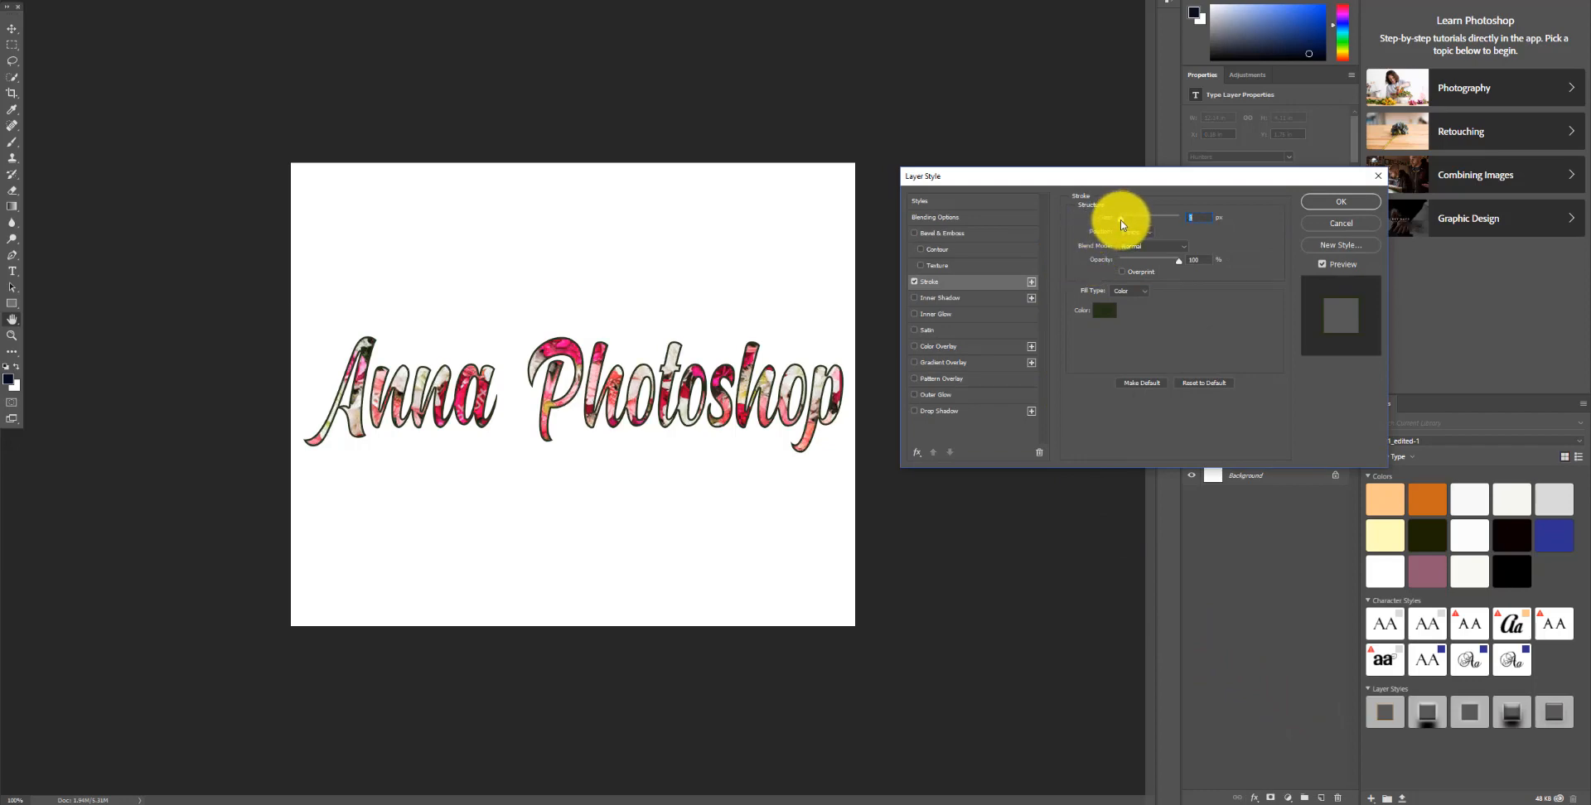
pyautogui.click(1331, 203)
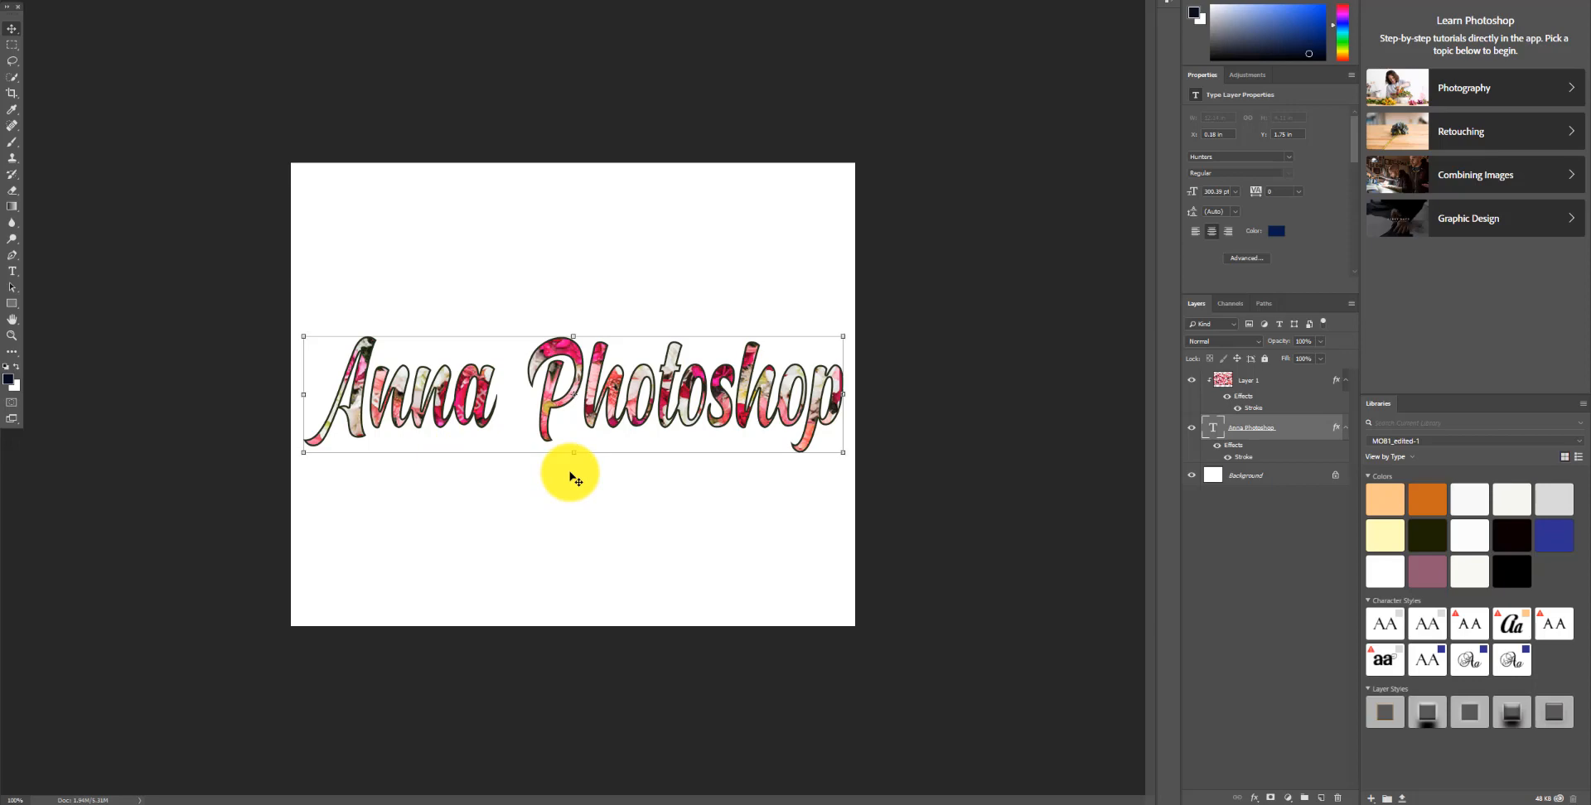
pyautogui.click(880, 320)
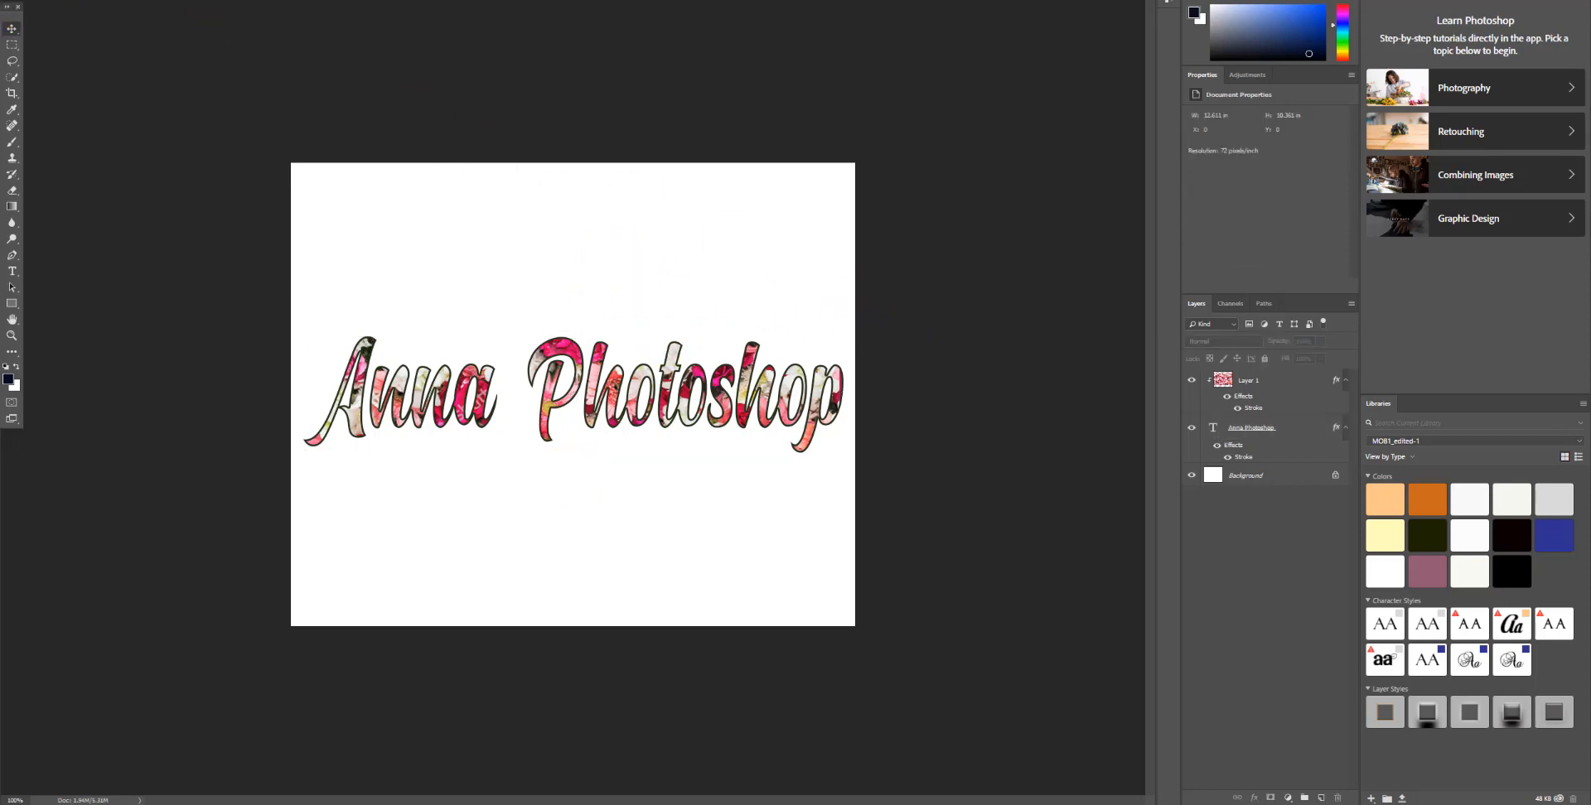
# Step: Save the design as a JPEG file named Anna Testing Photo
pyautogui.click(35, 0)
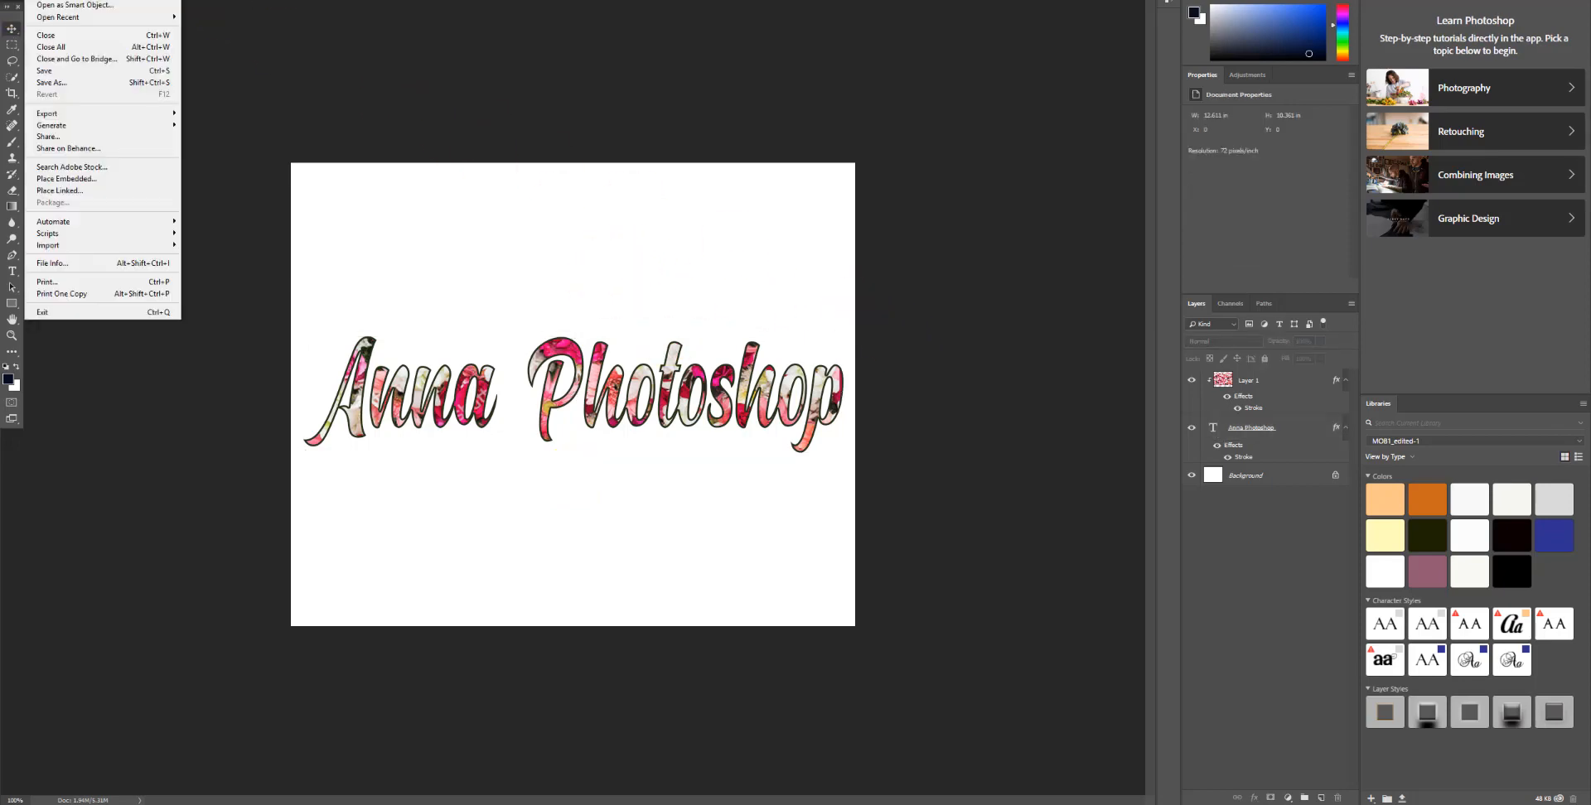
pyautogui.click(56, 82)
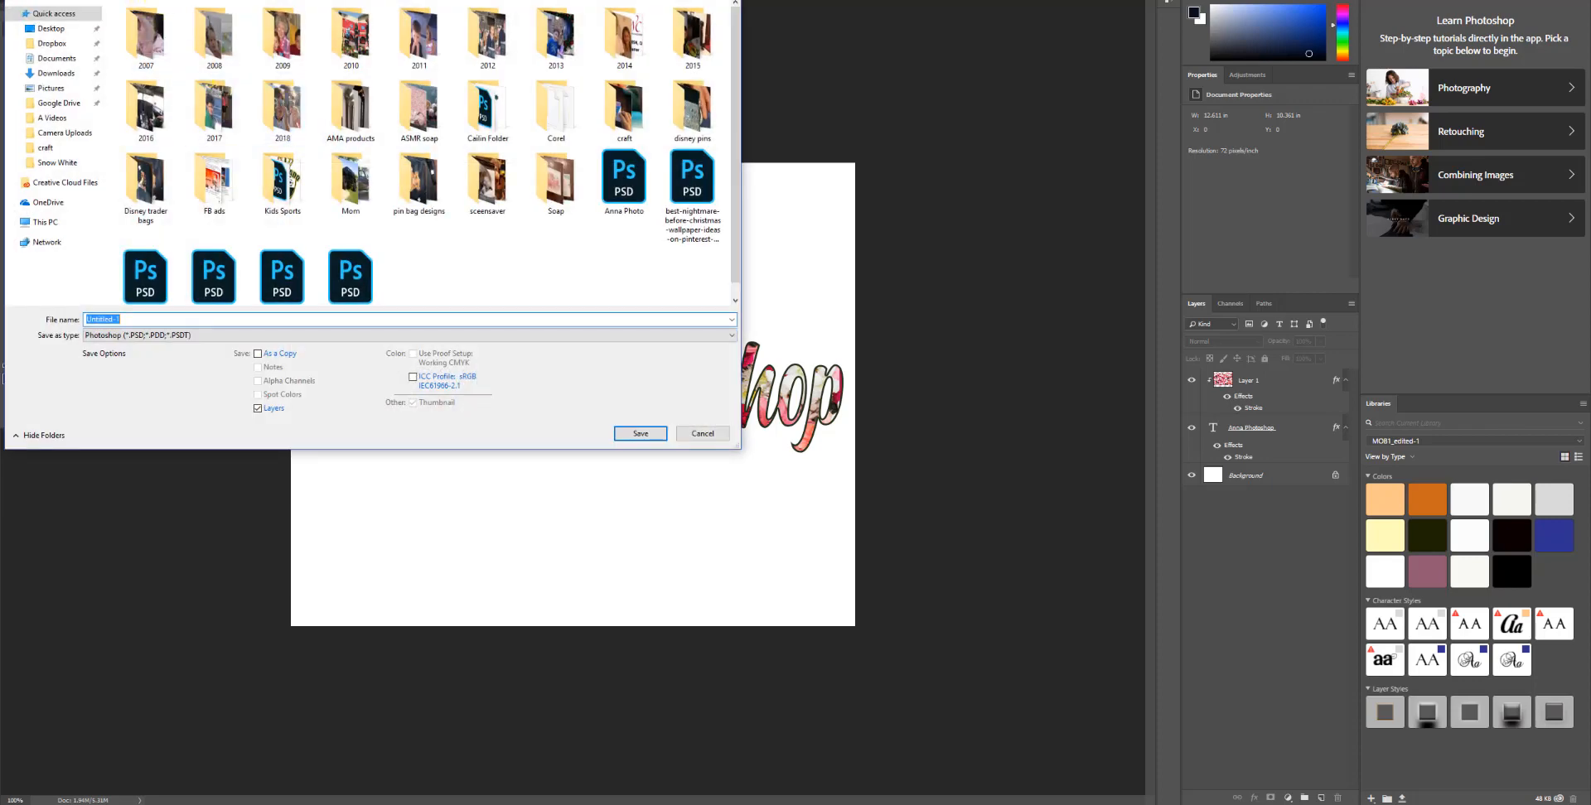
pyautogui.click(155, 0)
pyautogui.doubleClick(151, 25)
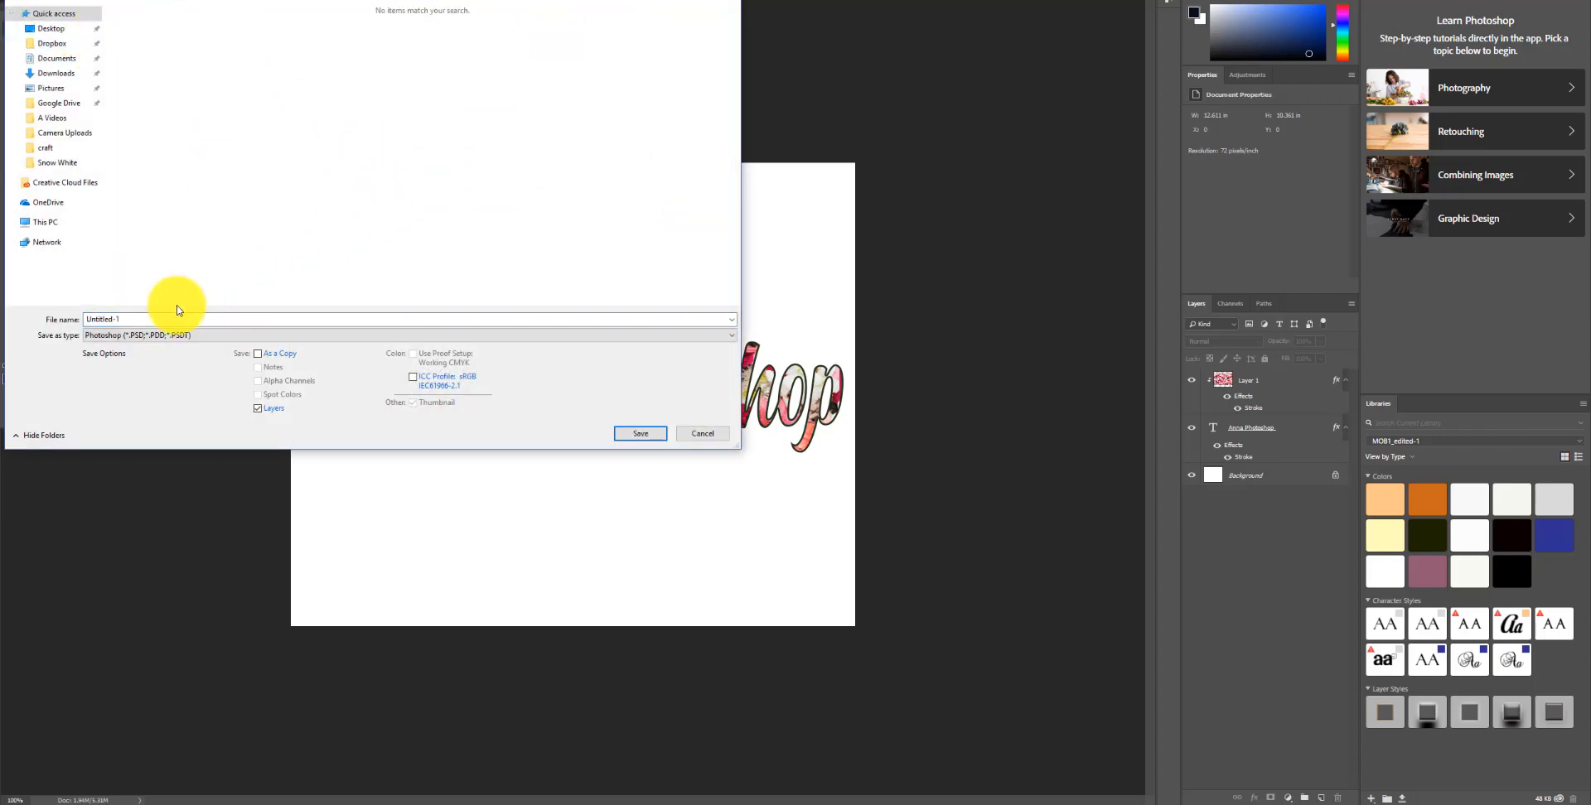
pyautogui.doubleClick(148, 320)
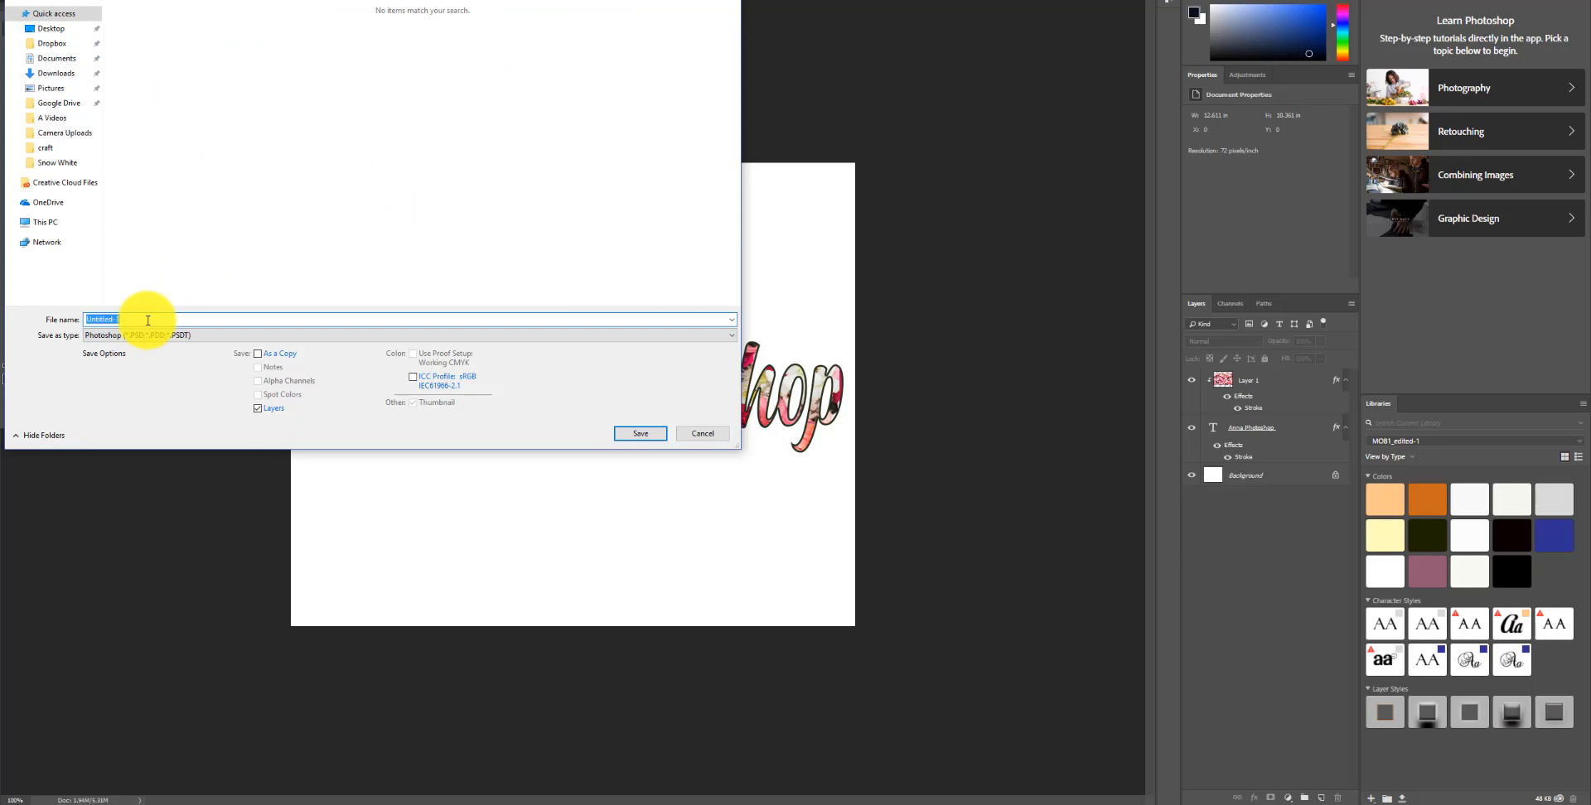
pyautogui.write('A')
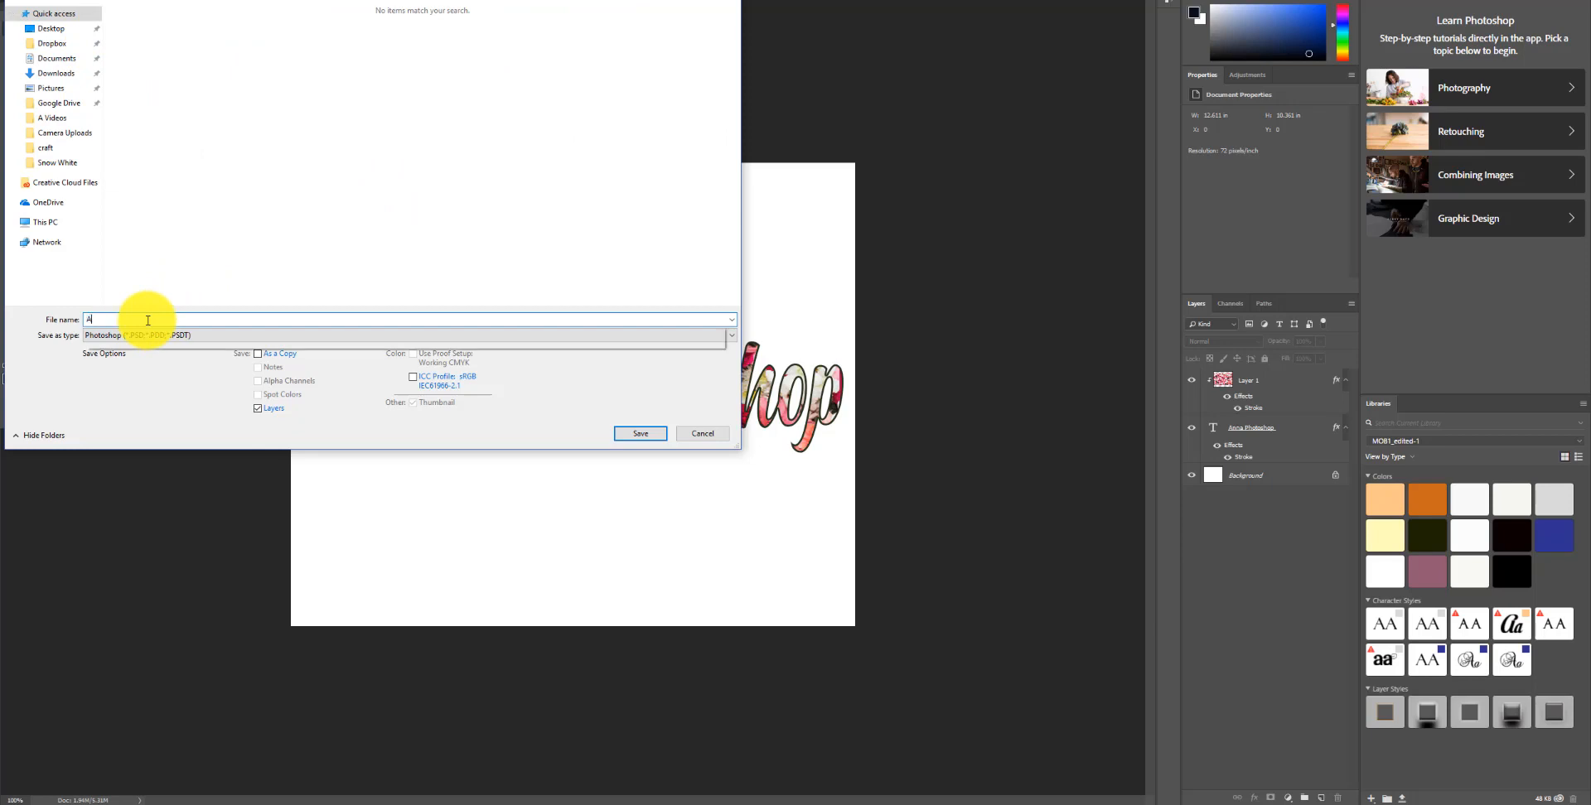
pyautogui.write('nna Testing Photo')
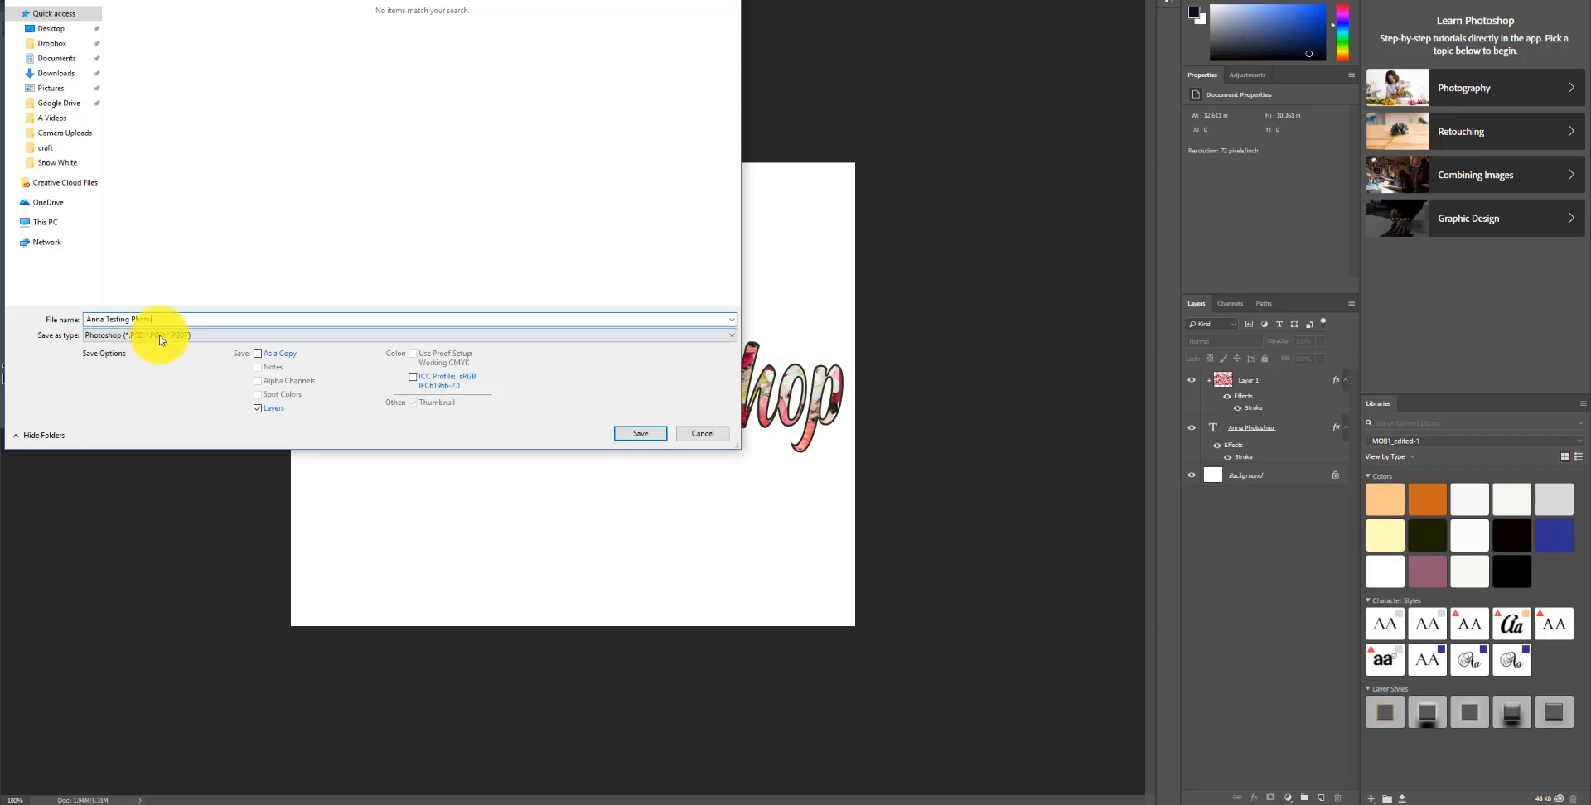
pyautogui.click(160, 335)
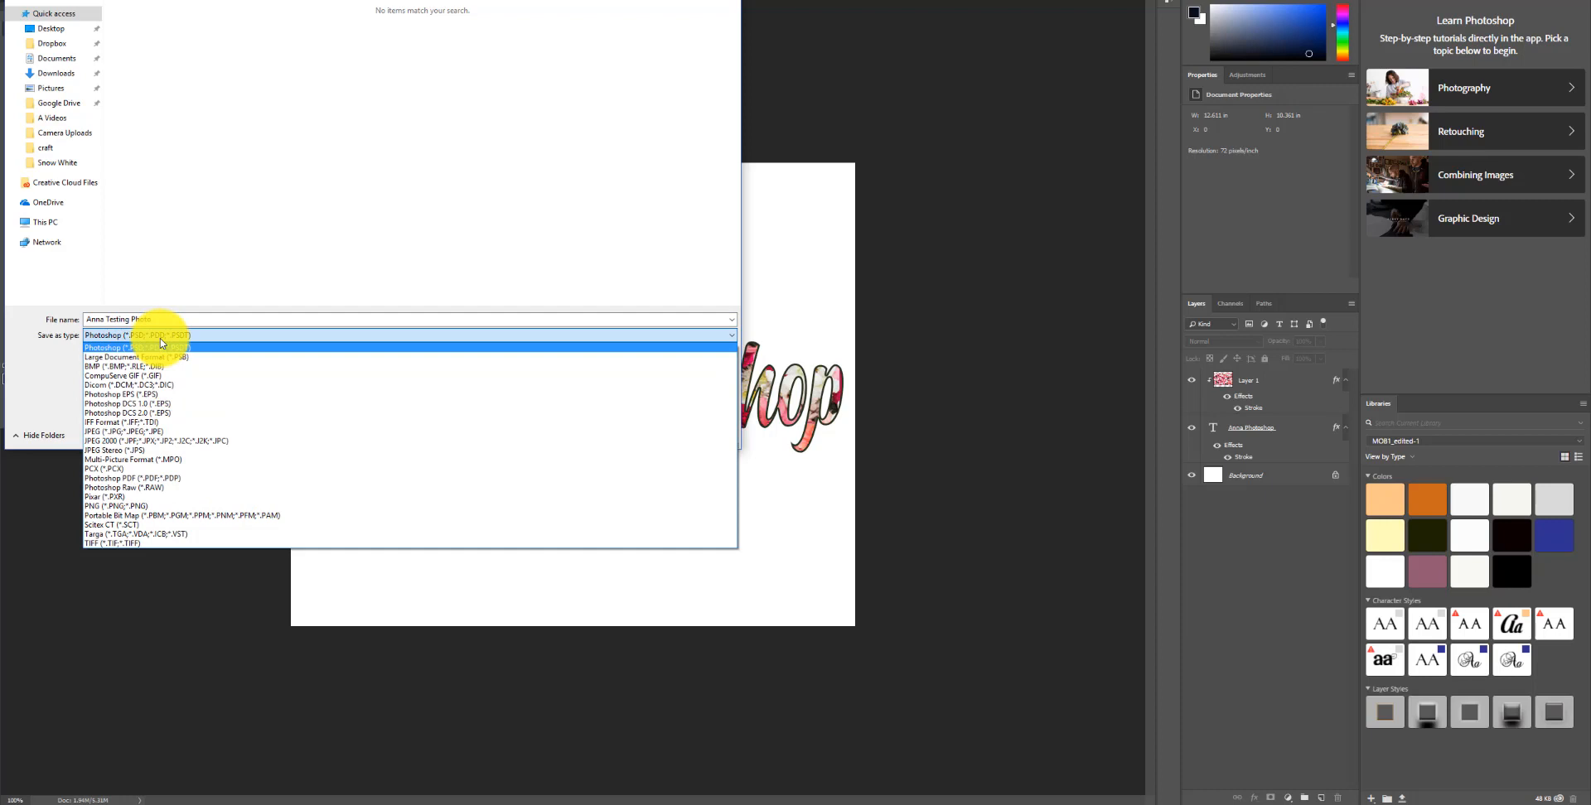
pyautogui.click(143, 434)
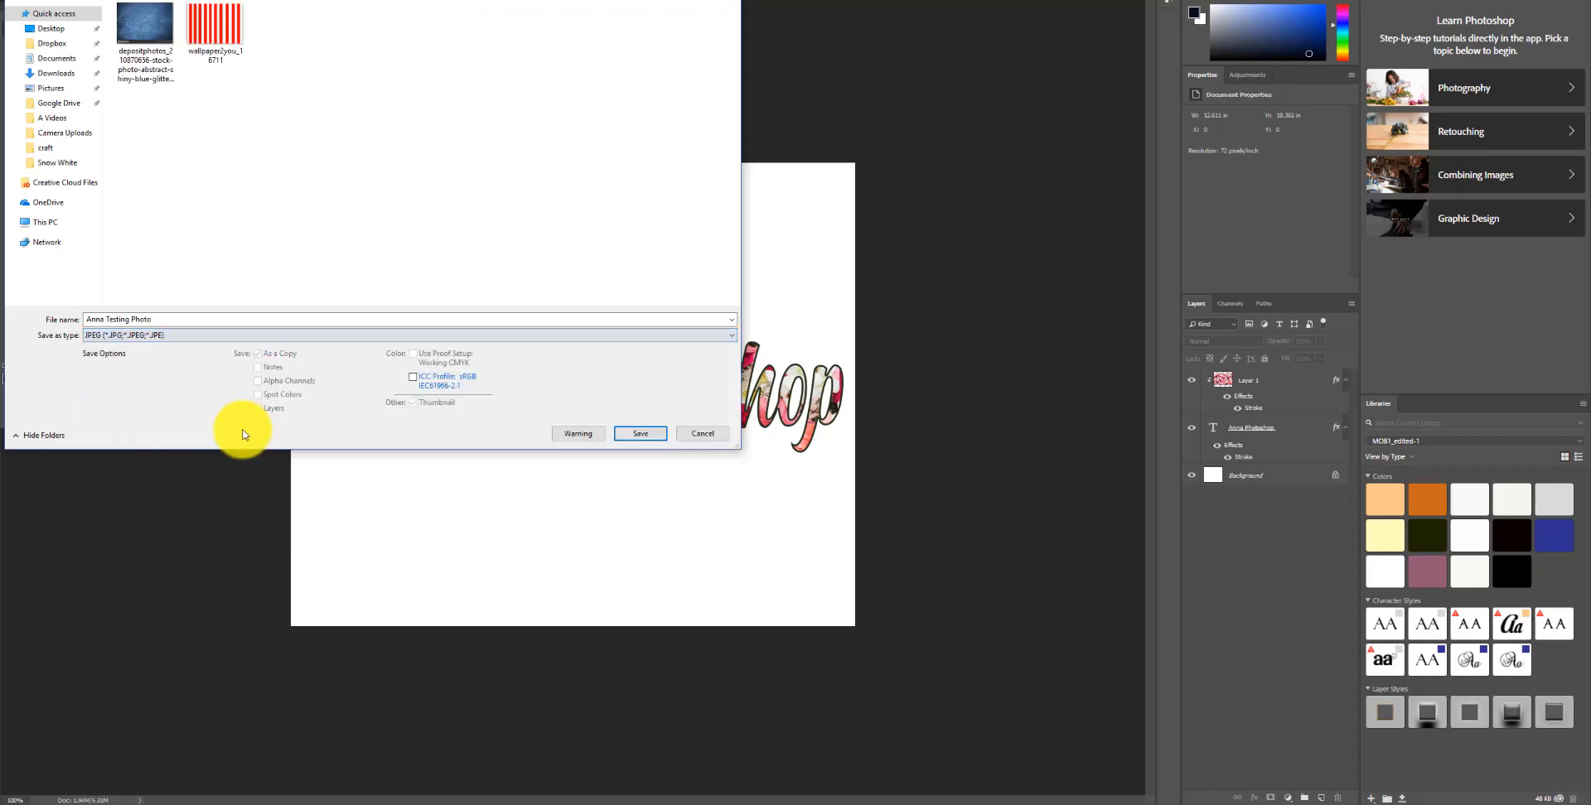
pyautogui.click(644, 435)
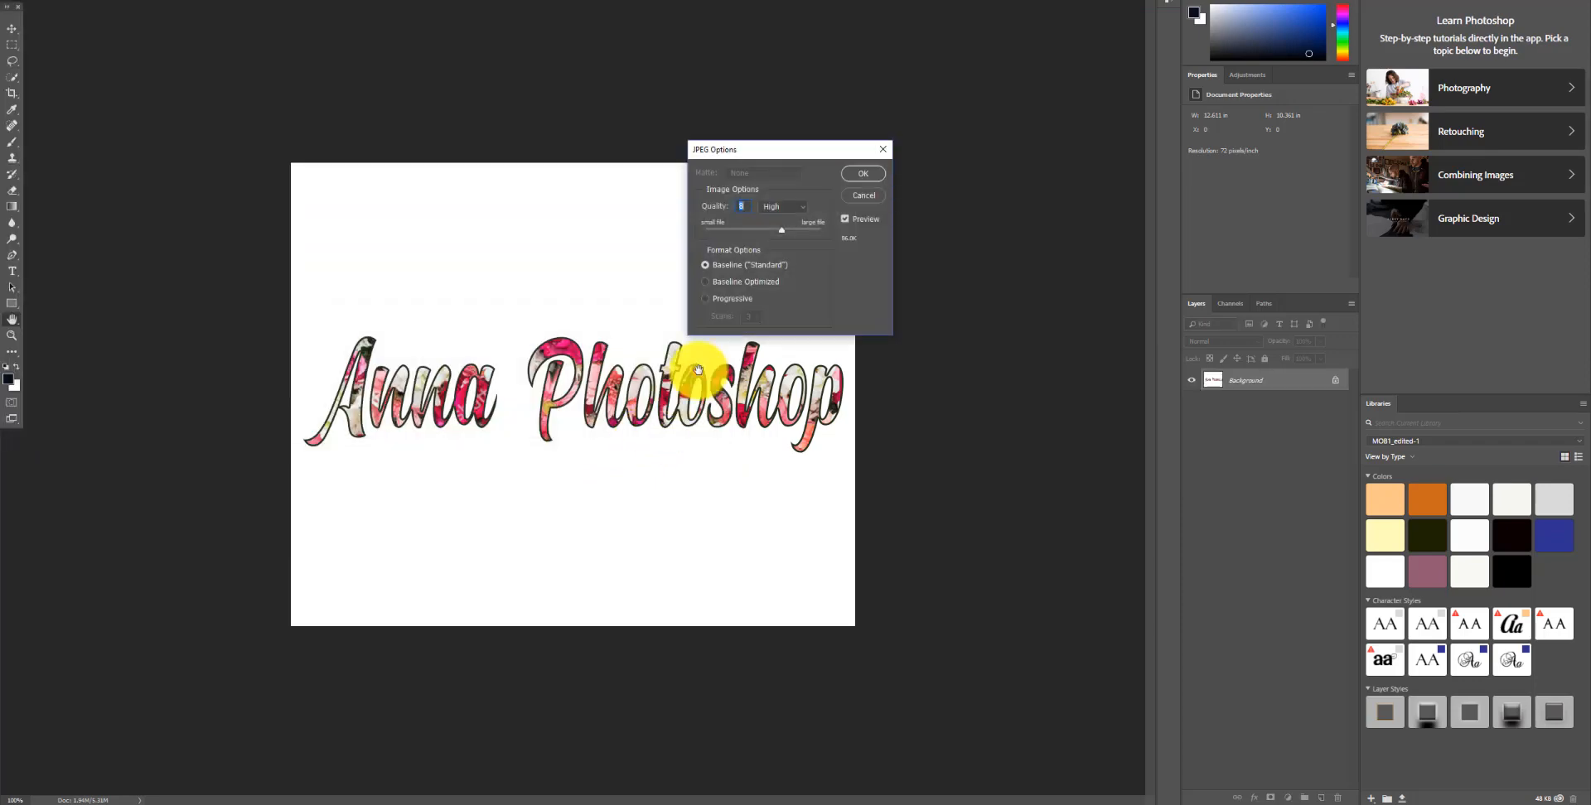
pyautogui.click(852, 180)
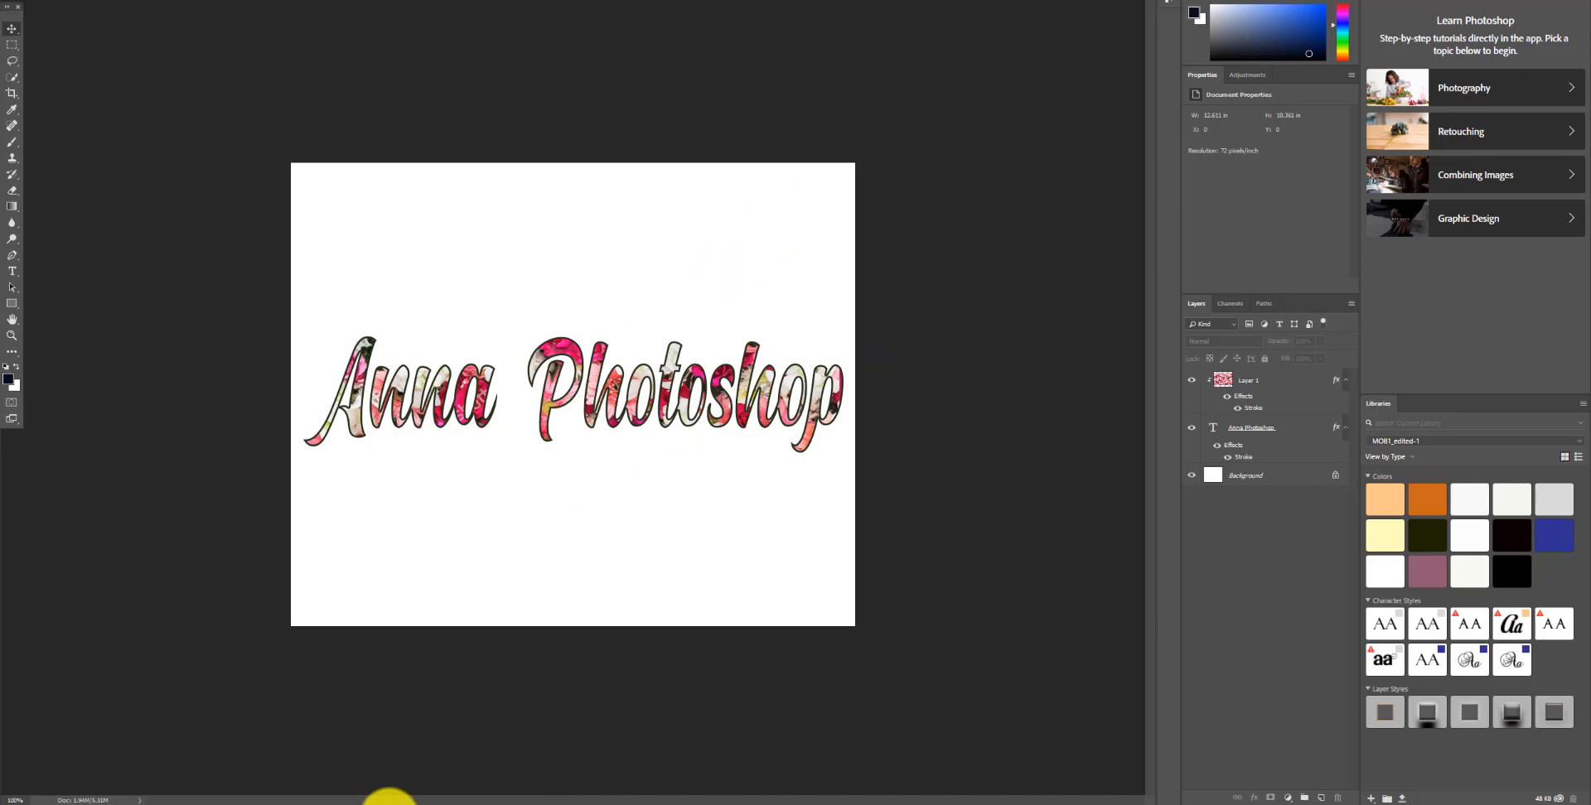
# Step: Switch to Cricut Design Space and upload the Anna Testing Photo file as a Complex image
pyautogui.click(410, 789)
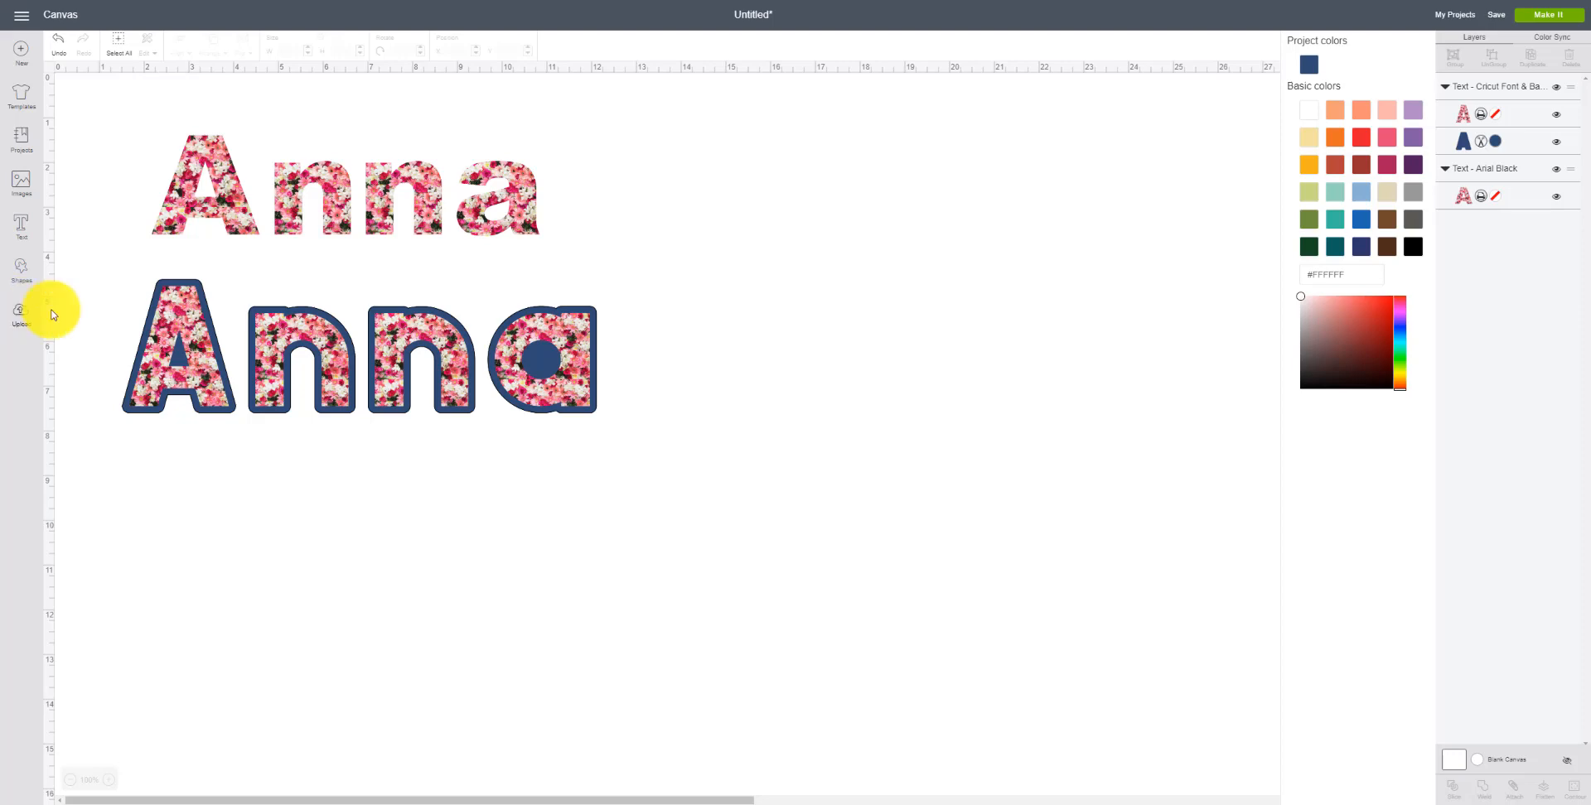
pyautogui.click(22, 313)
pyautogui.click(398, 323)
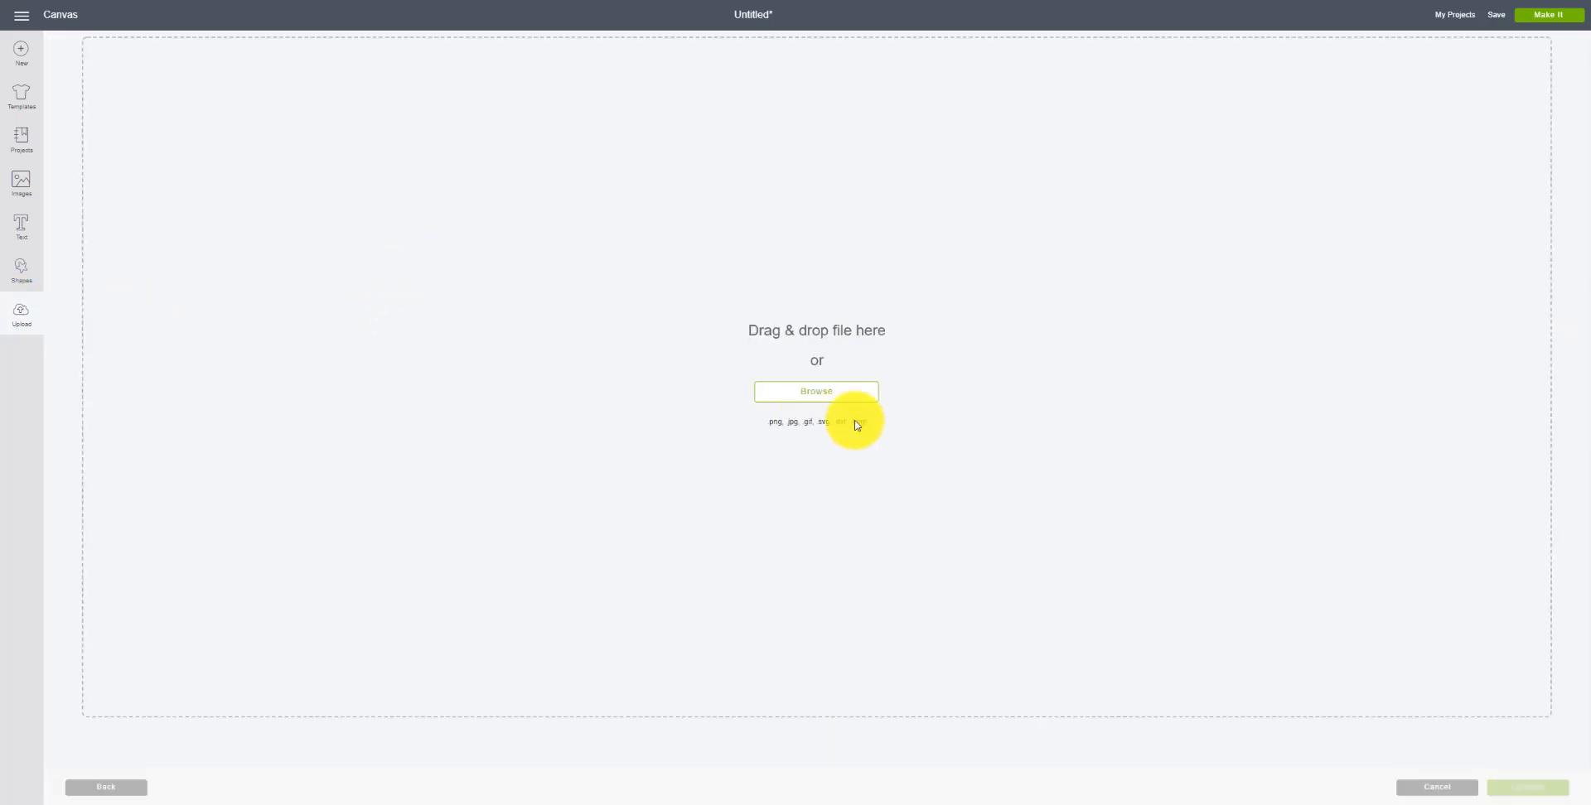
pyautogui.click(797, 389)
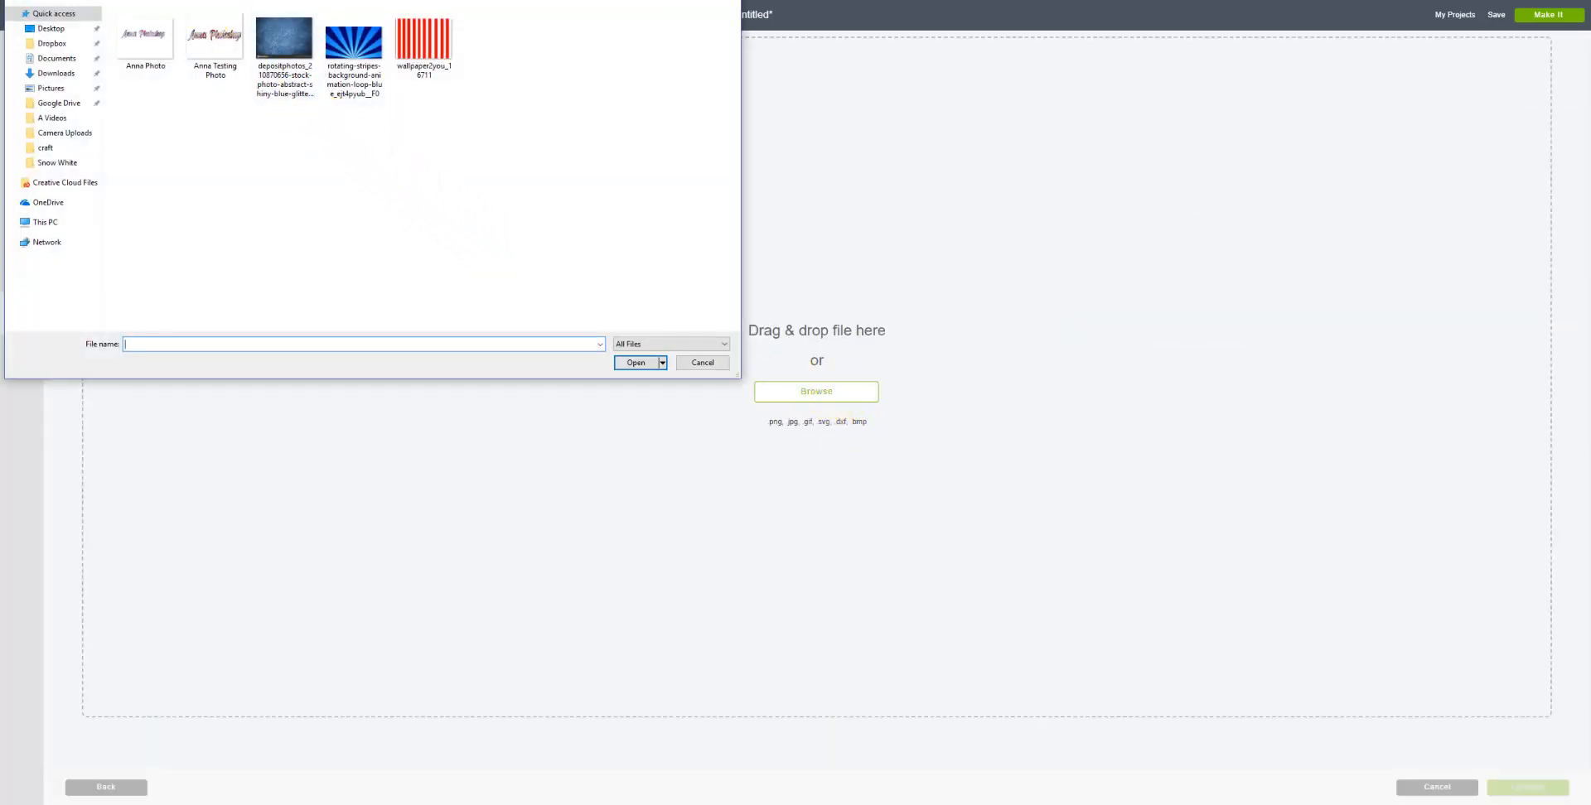
pyautogui.click(201, 51)
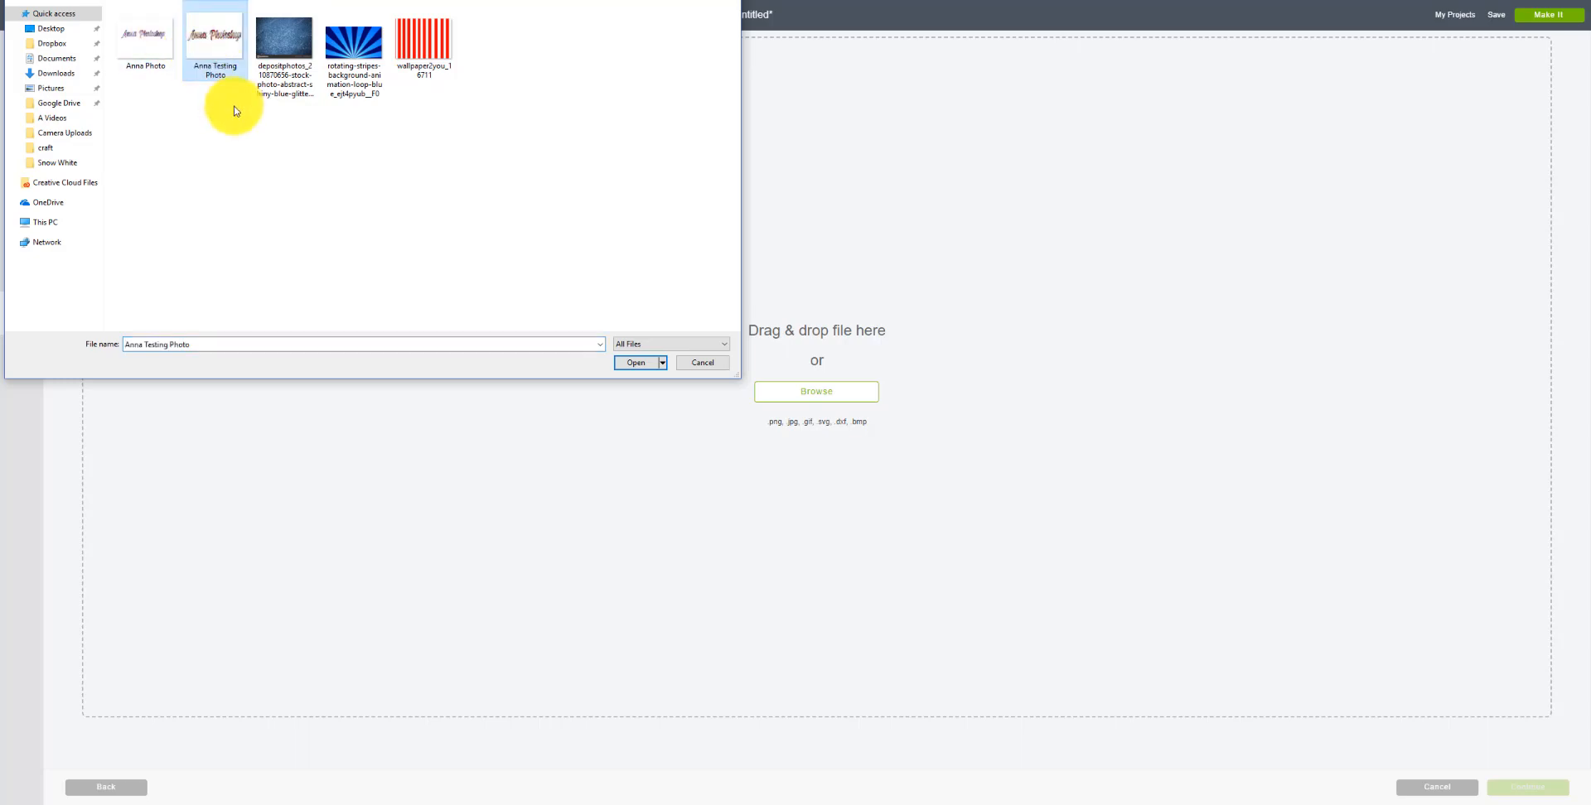
pyautogui.click(635, 366)
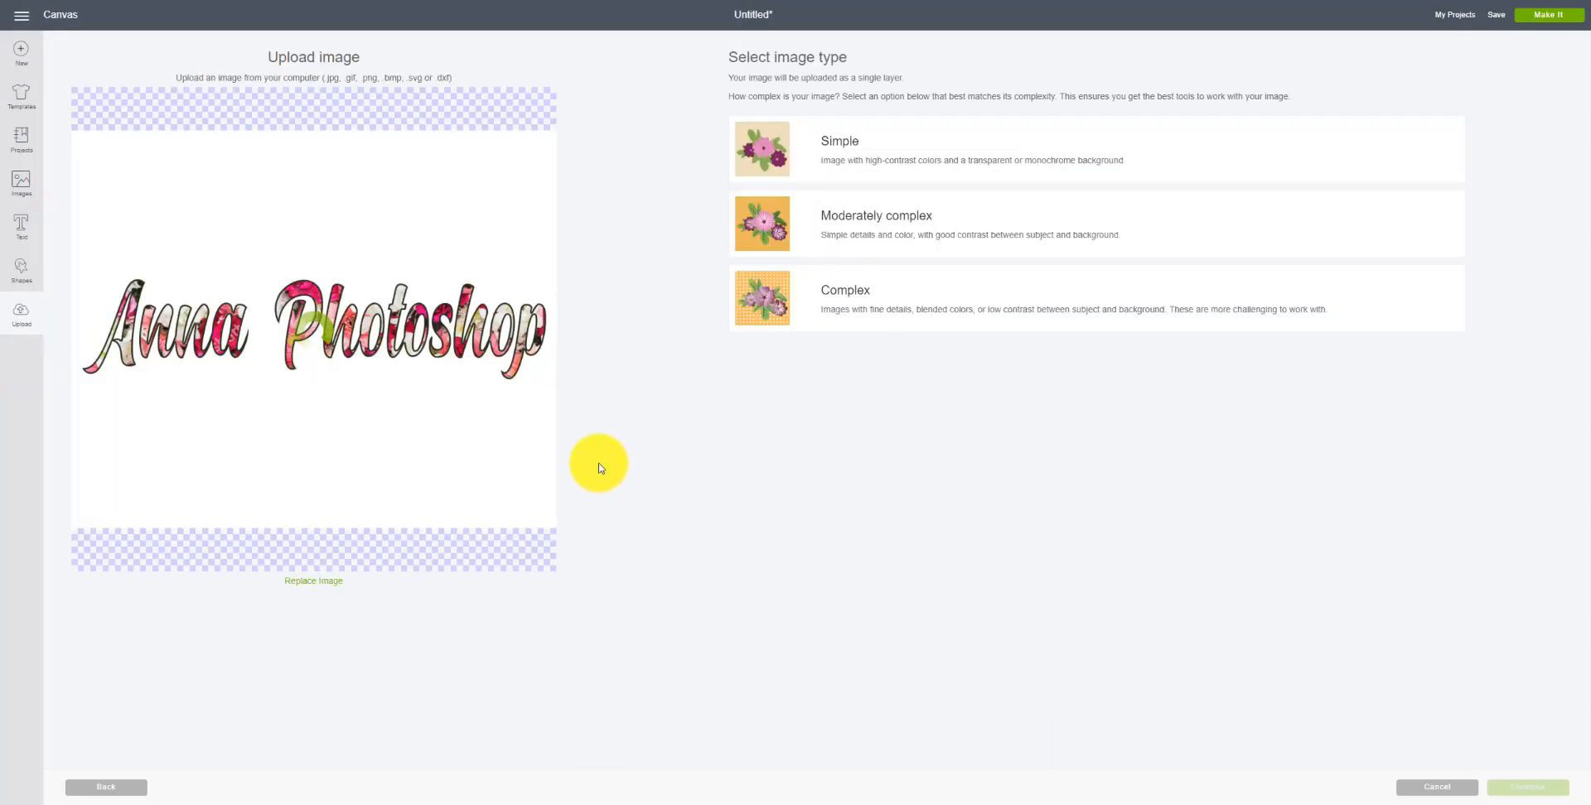
pyautogui.click(855, 301)
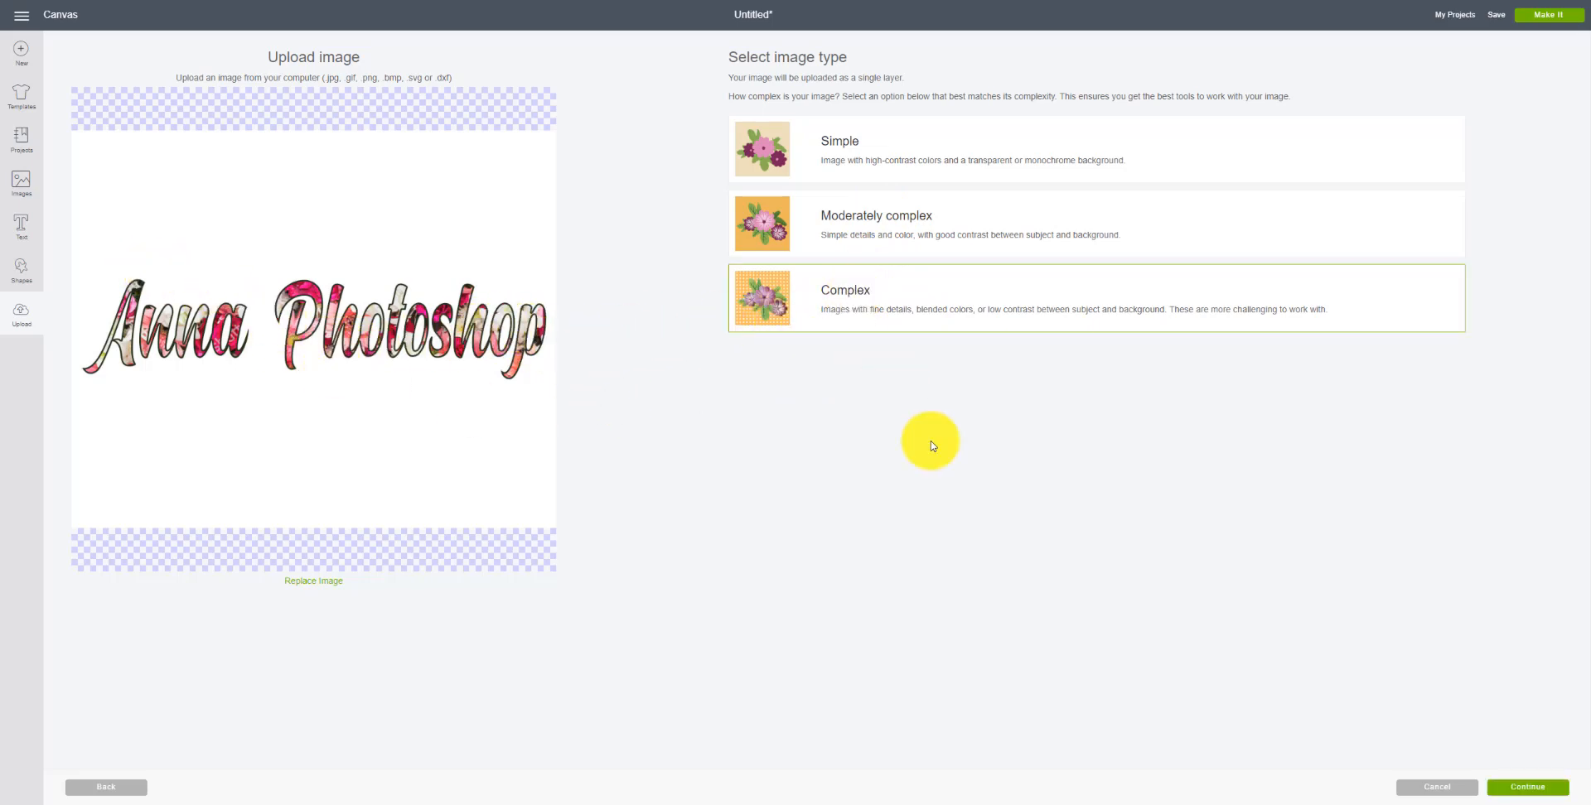
pyautogui.click(1528, 787)
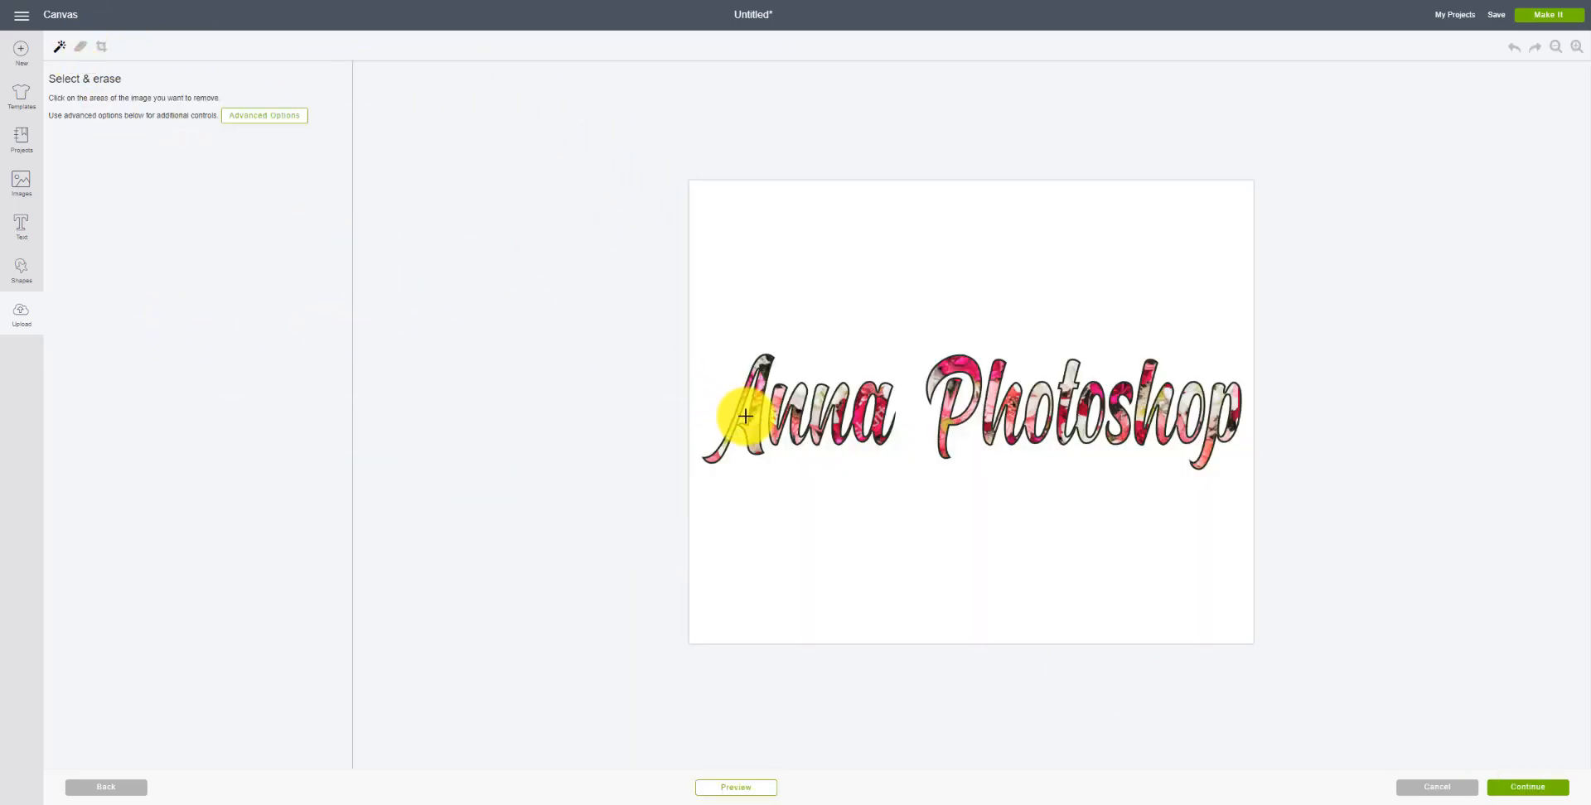
# Step: Erase the white background inside and around the letters, then continue
pyautogui.click(872, 426)
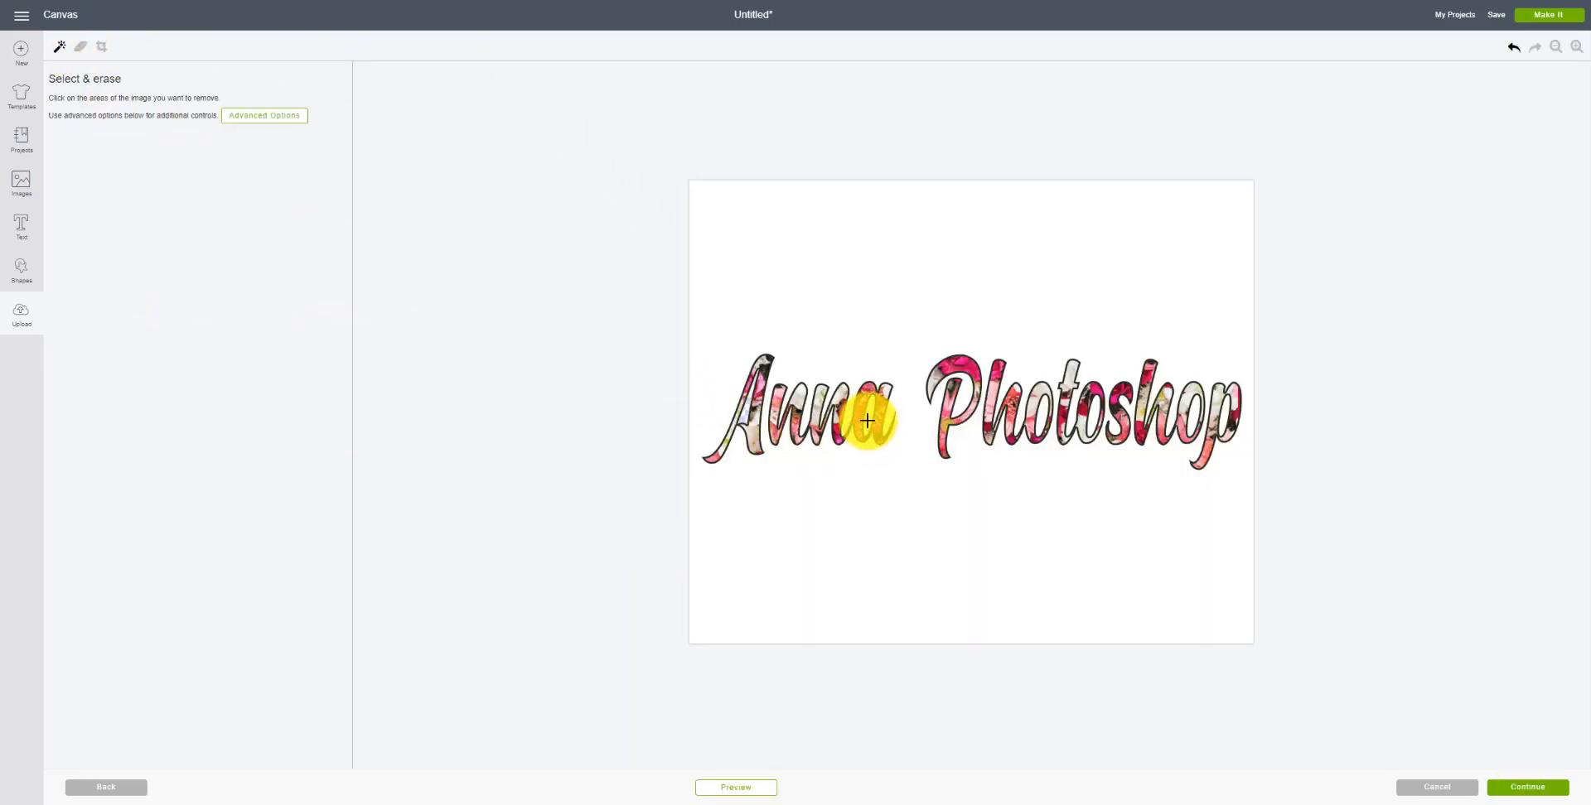
pyautogui.click(1018, 425)
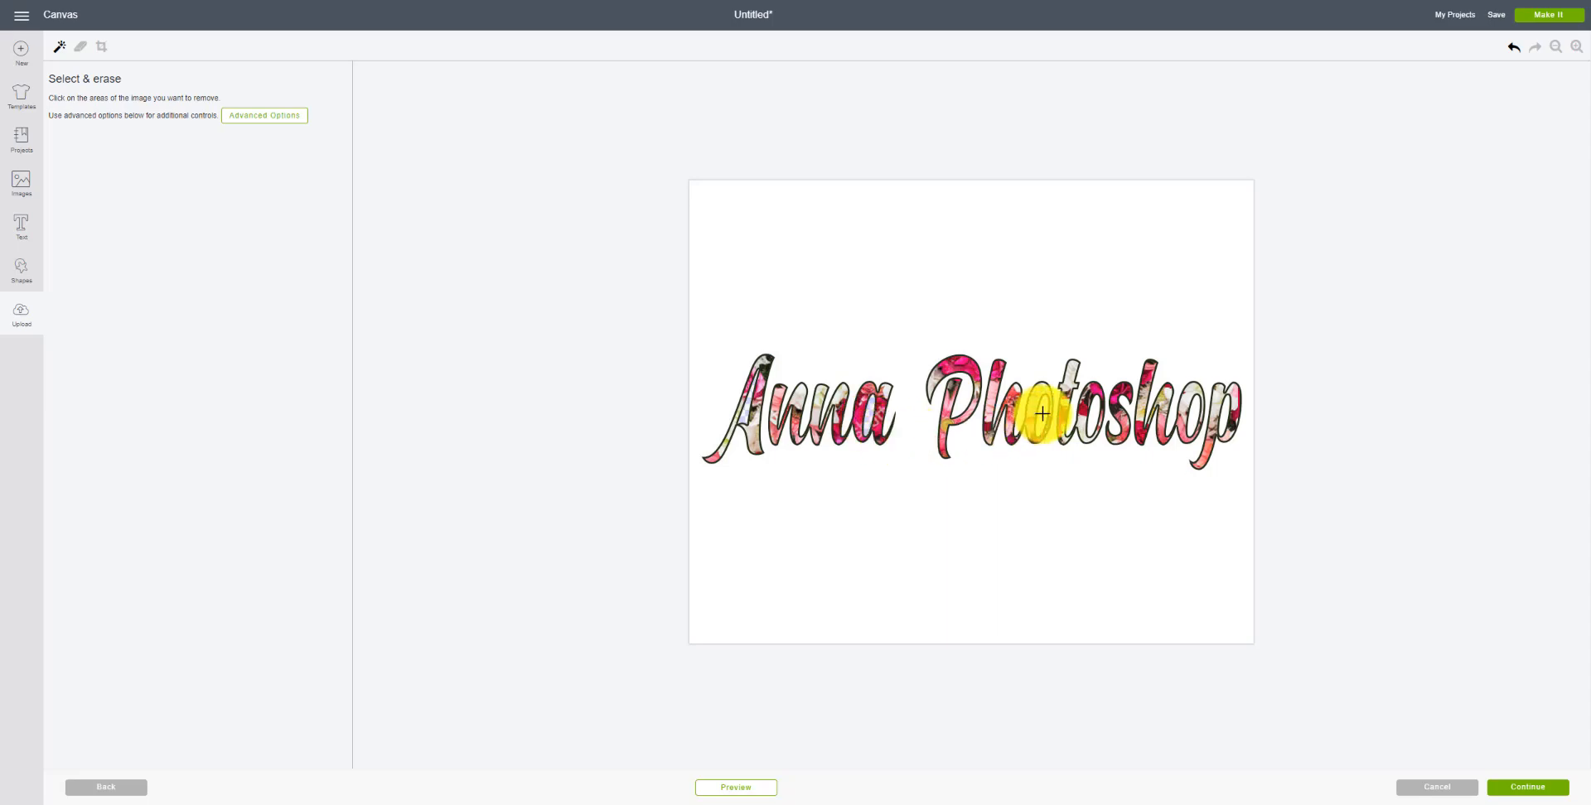
pyautogui.click(1094, 423)
pyautogui.click(1190, 426)
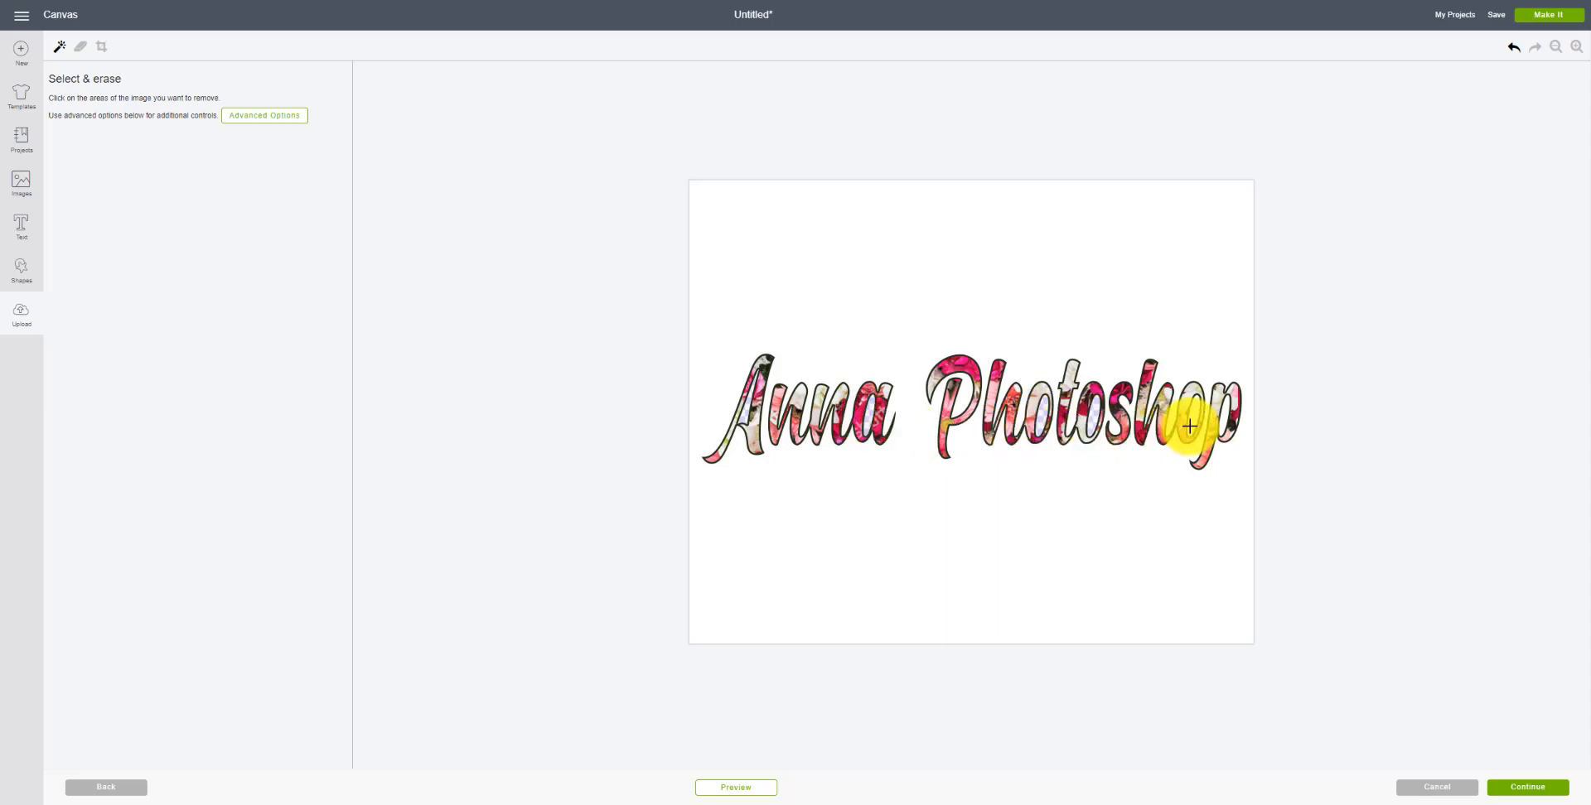
pyautogui.click(1228, 422)
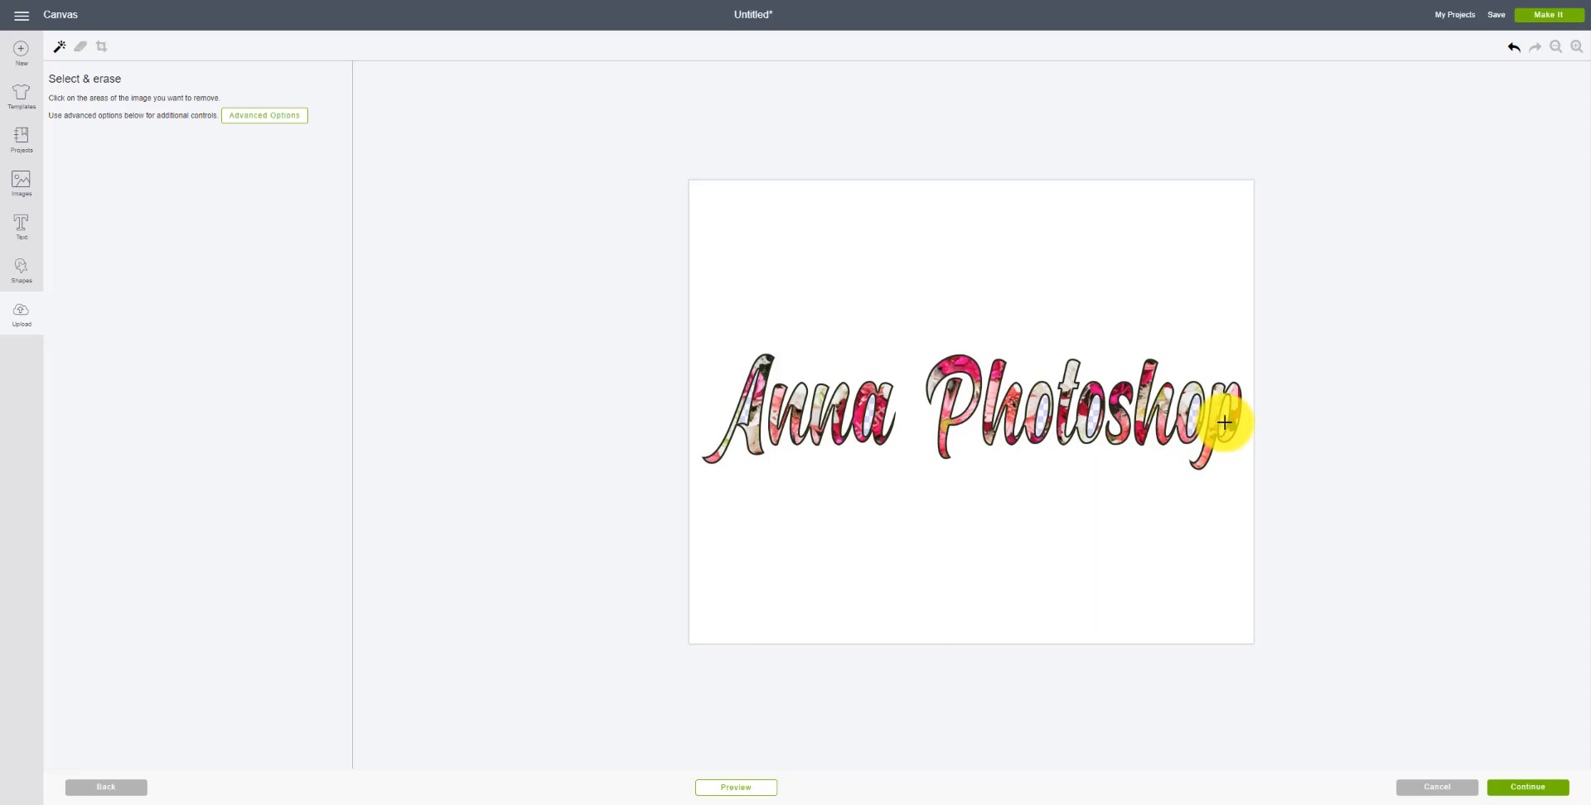
pyautogui.click(996, 323)
pyautogui.click(1027, 540)
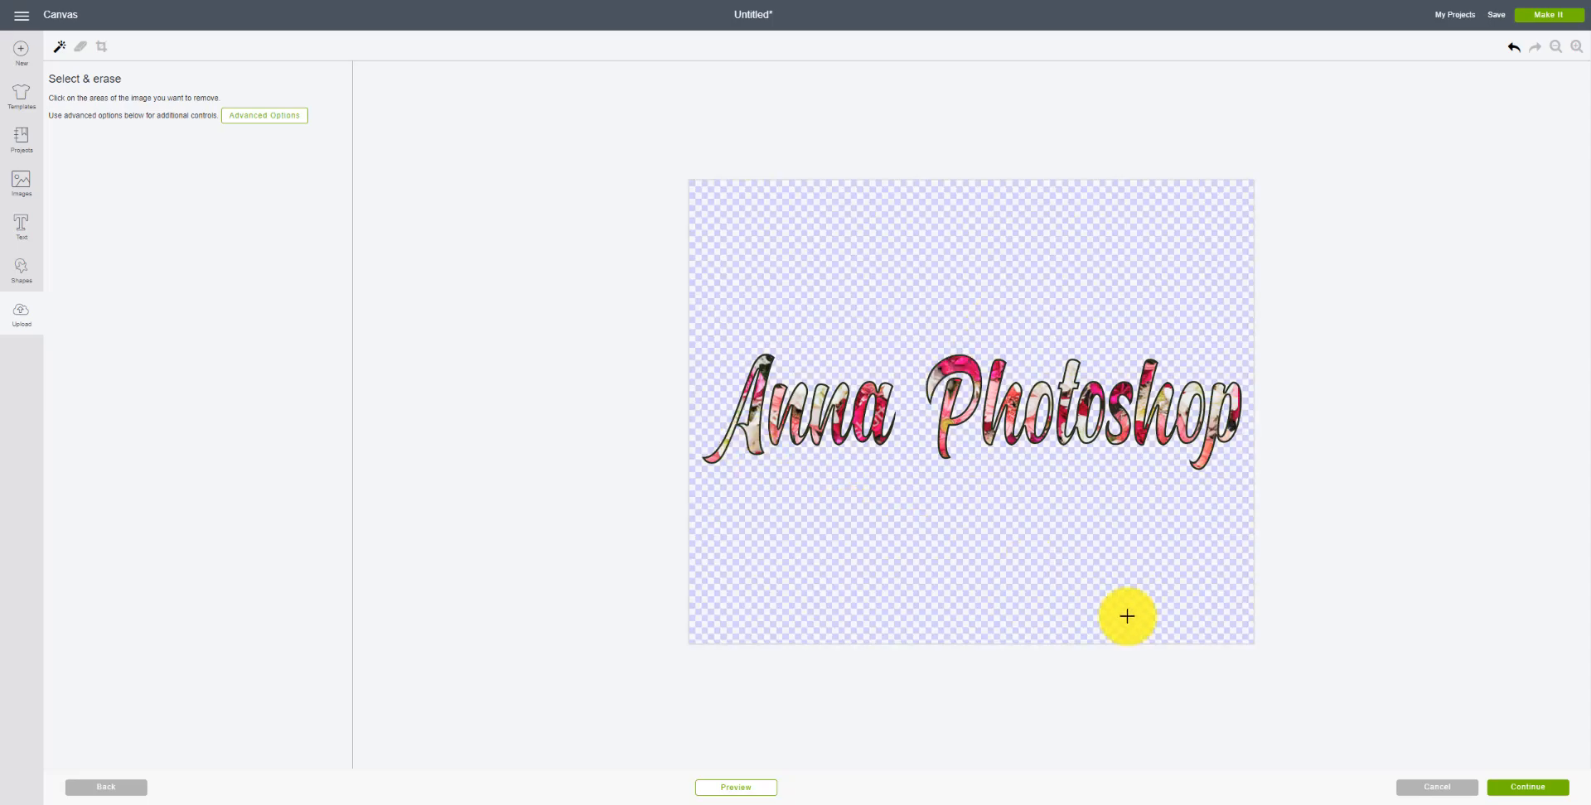
pyautogui.click(1521, 787)
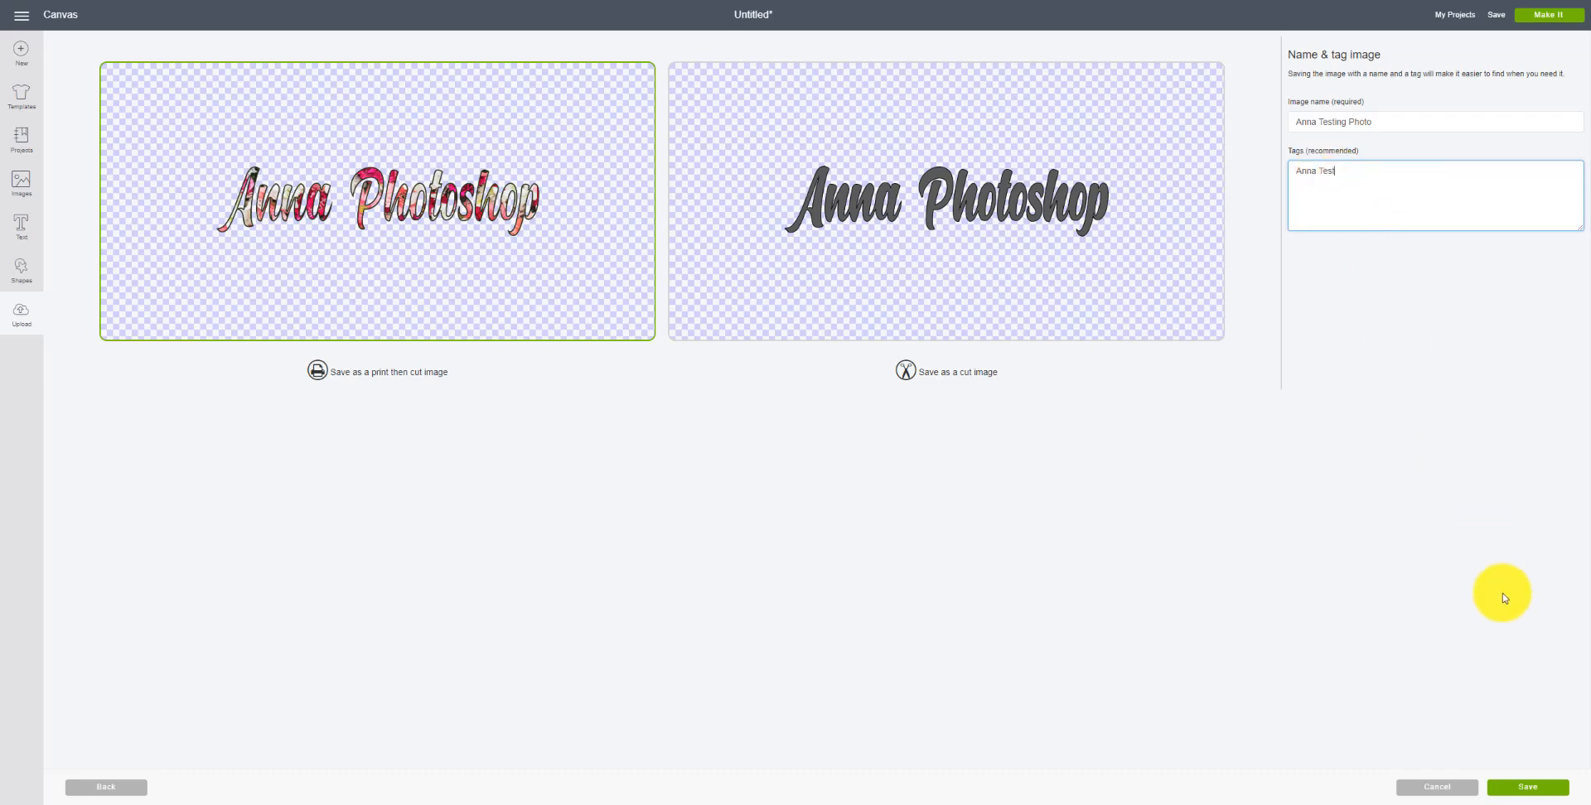
# Step: Save the upload as a print then cut image and insert it onto the canvas
pyautogui.click(1523, 787)
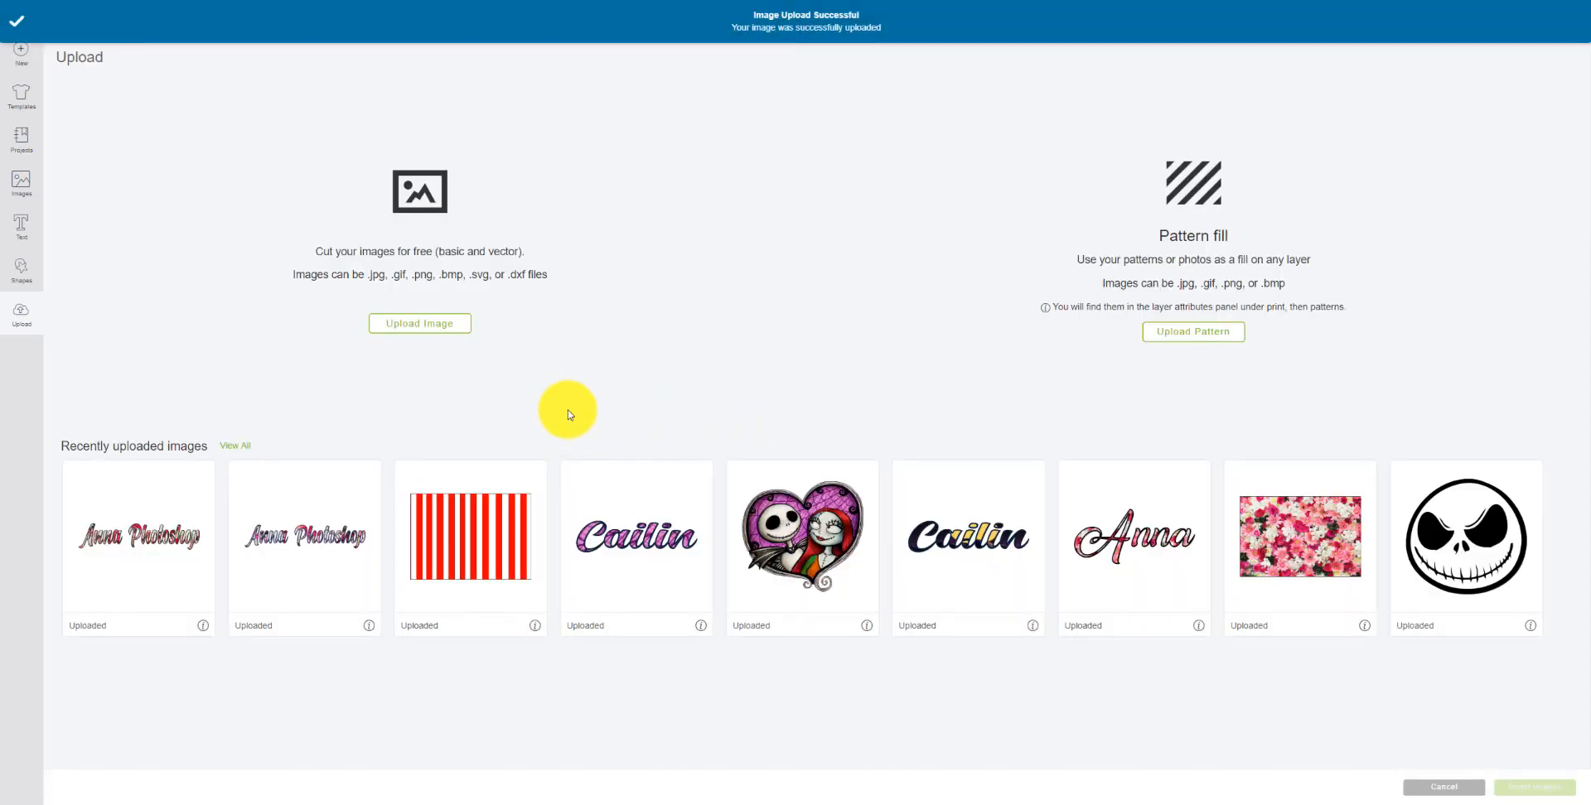
pyautogui.click(170, 497)
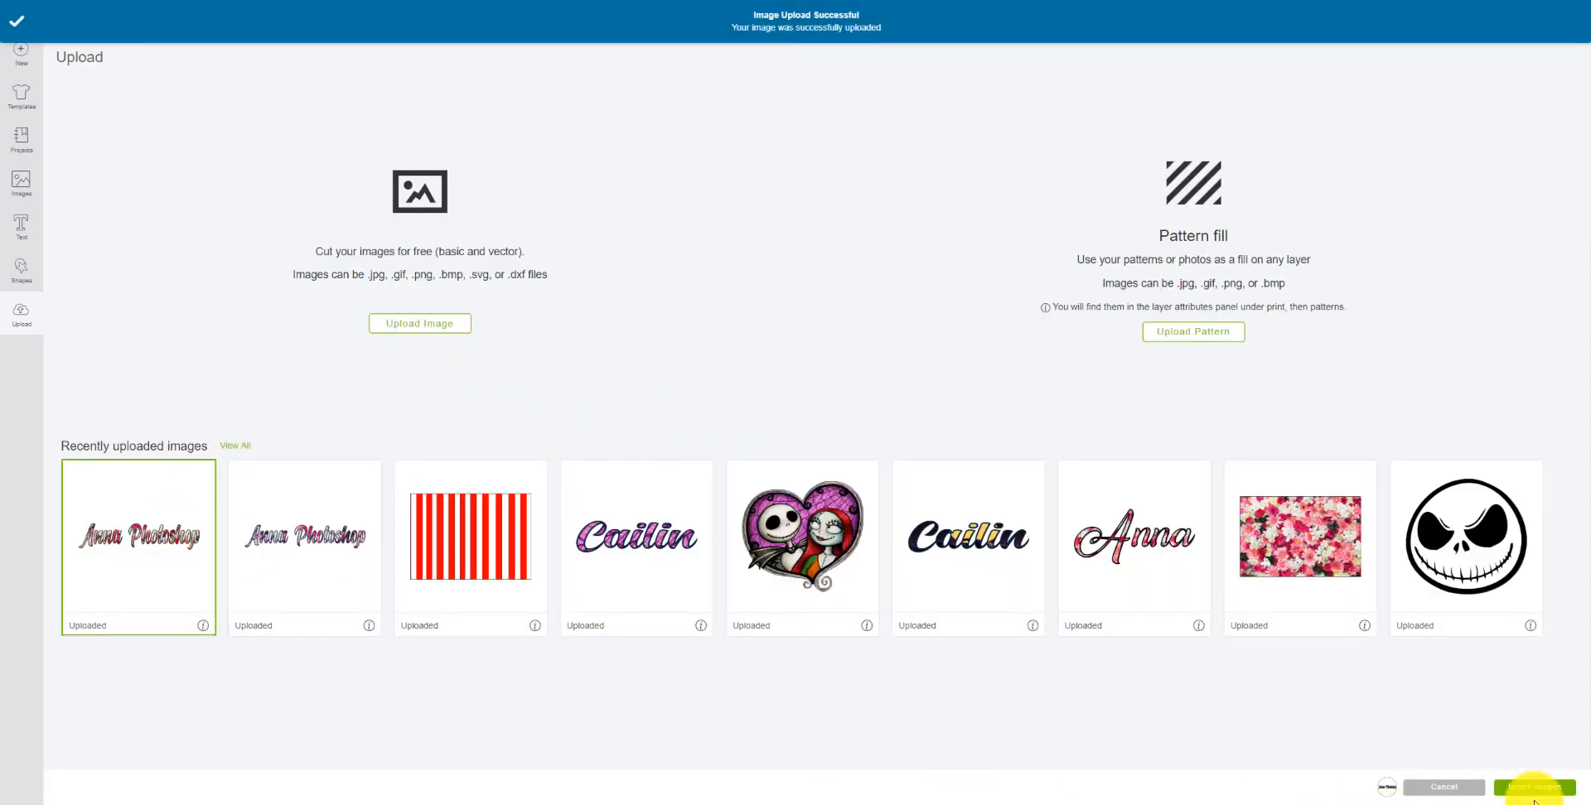
pyautogui.click(1531, 789)
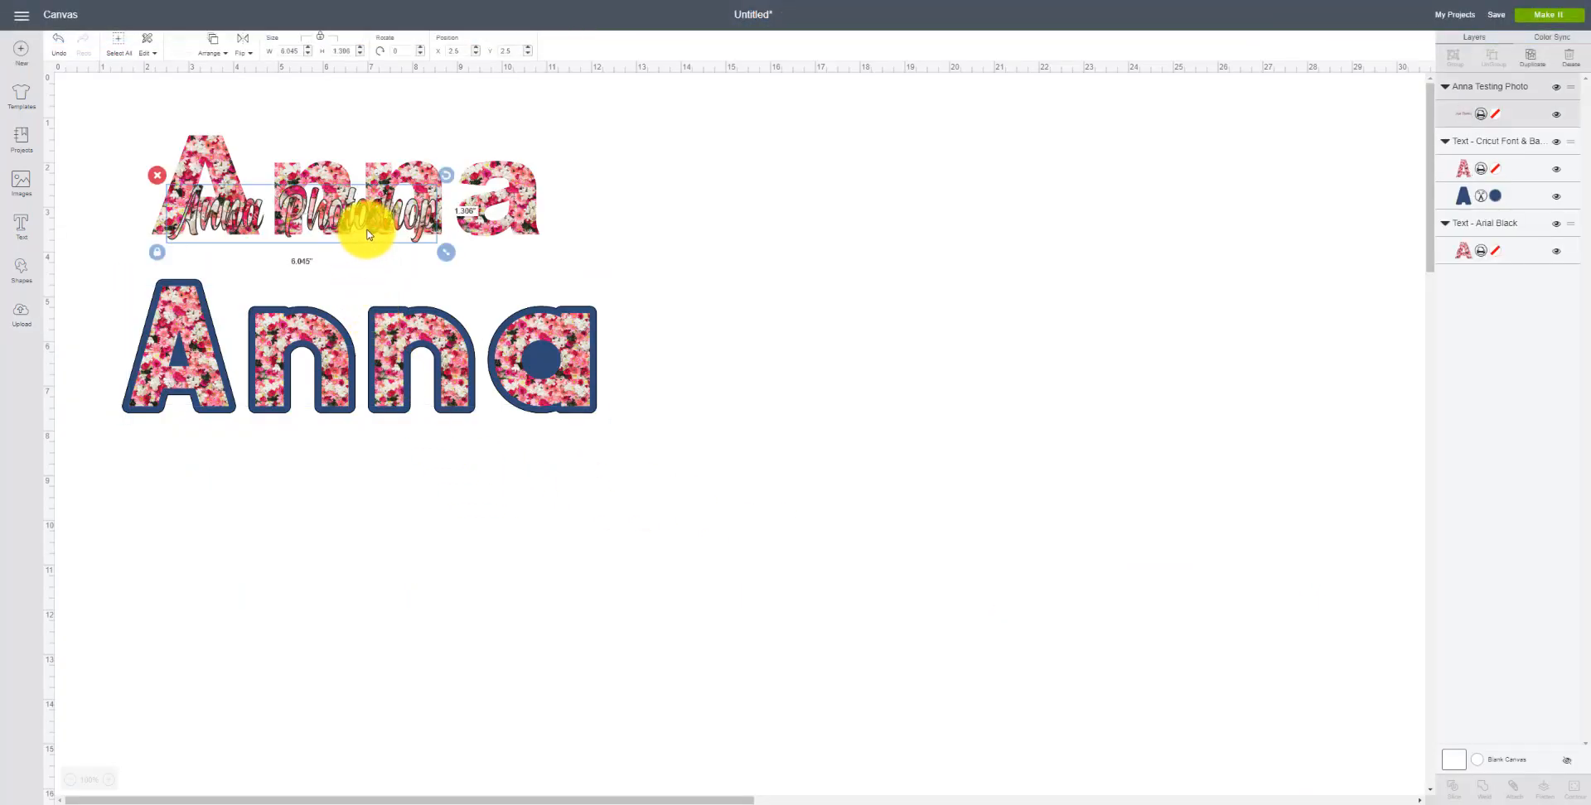
# Step: Move the image below the two Anna texts and resize it unproportionally to about 11.4 by 3.3 inches
pyautogui.moveTo(366, 227); pyautogui.dragTo(654, 742)
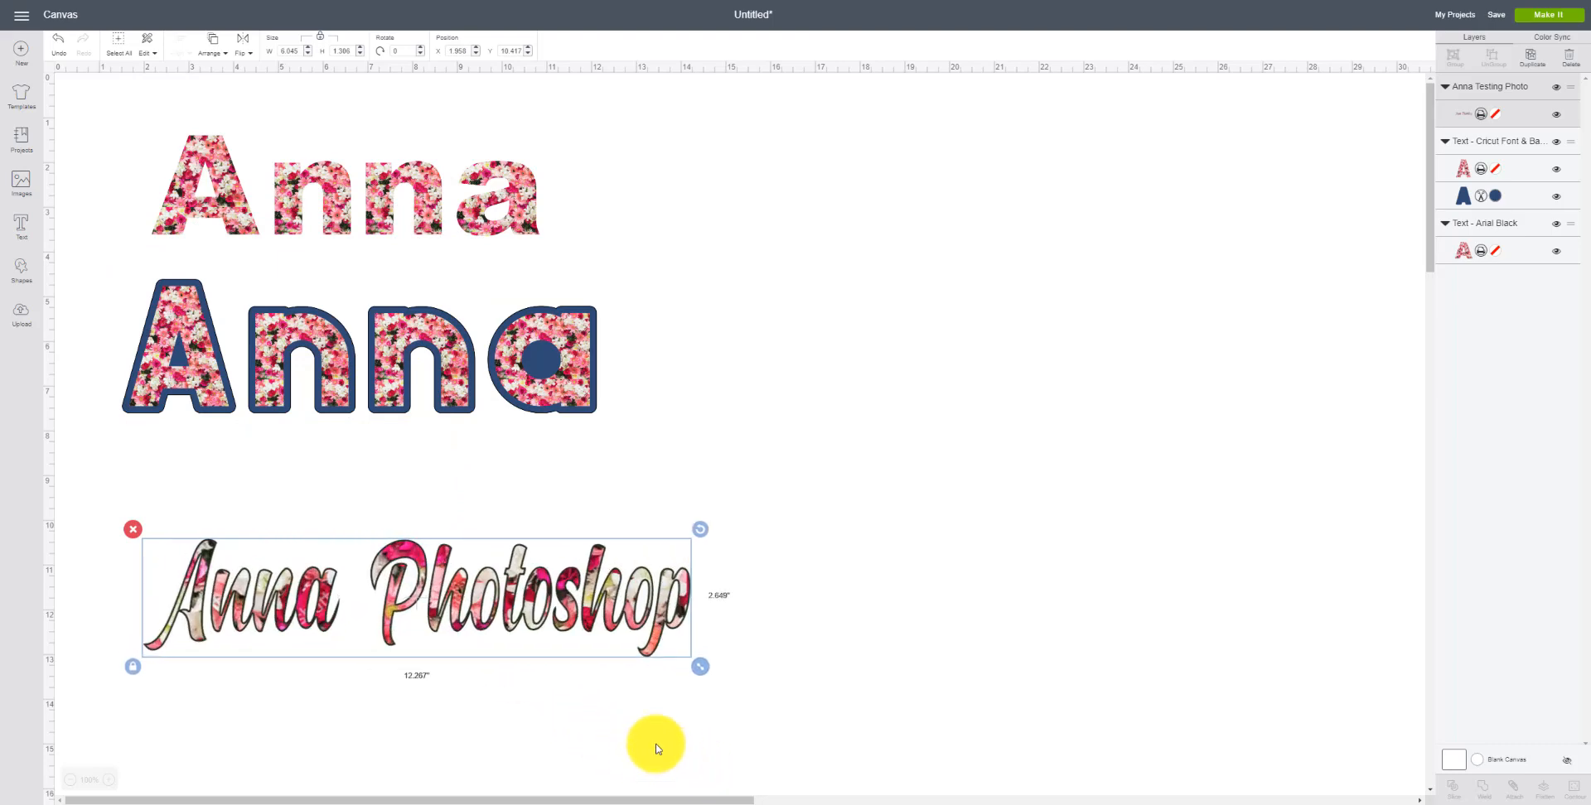
pyautogui.moveTo(477, 635); pyautogui.dragTo(462, 599)
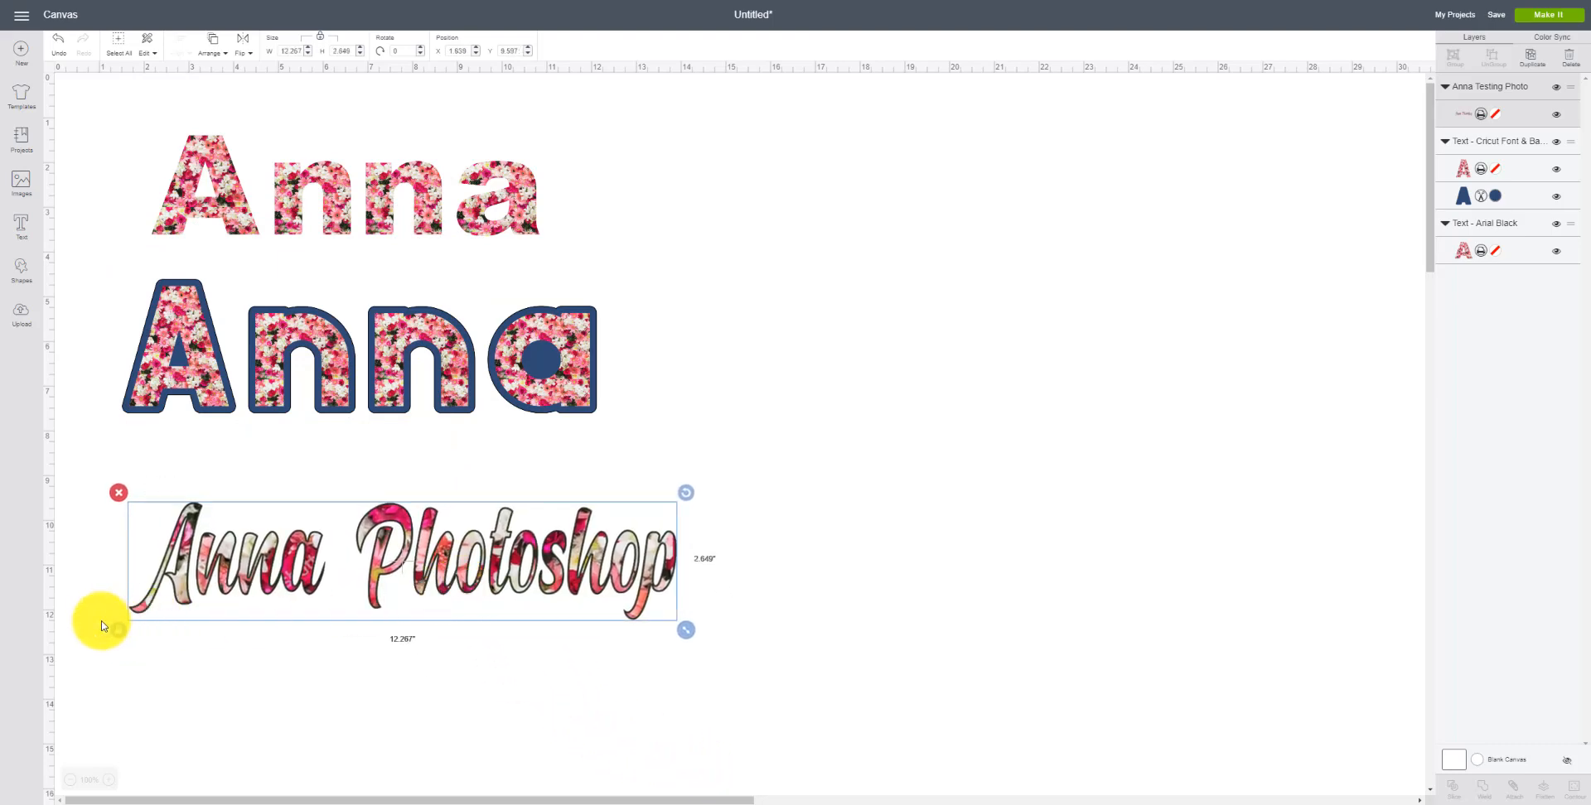
pyautogui.click(120, 632)
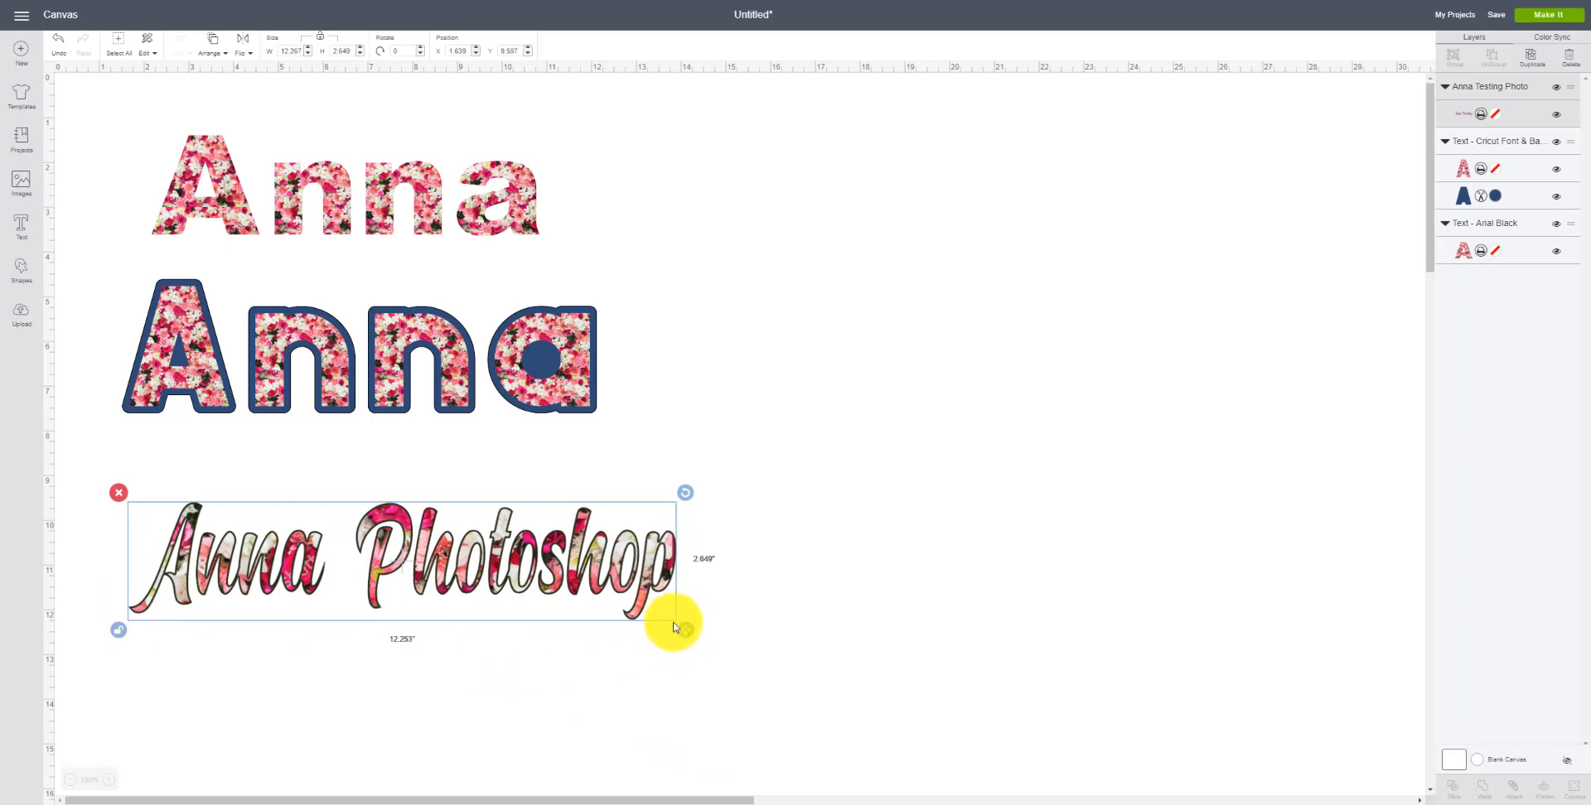
pyautogui.moveTo(678, 631); pyautogui.dragTo(646, 658)
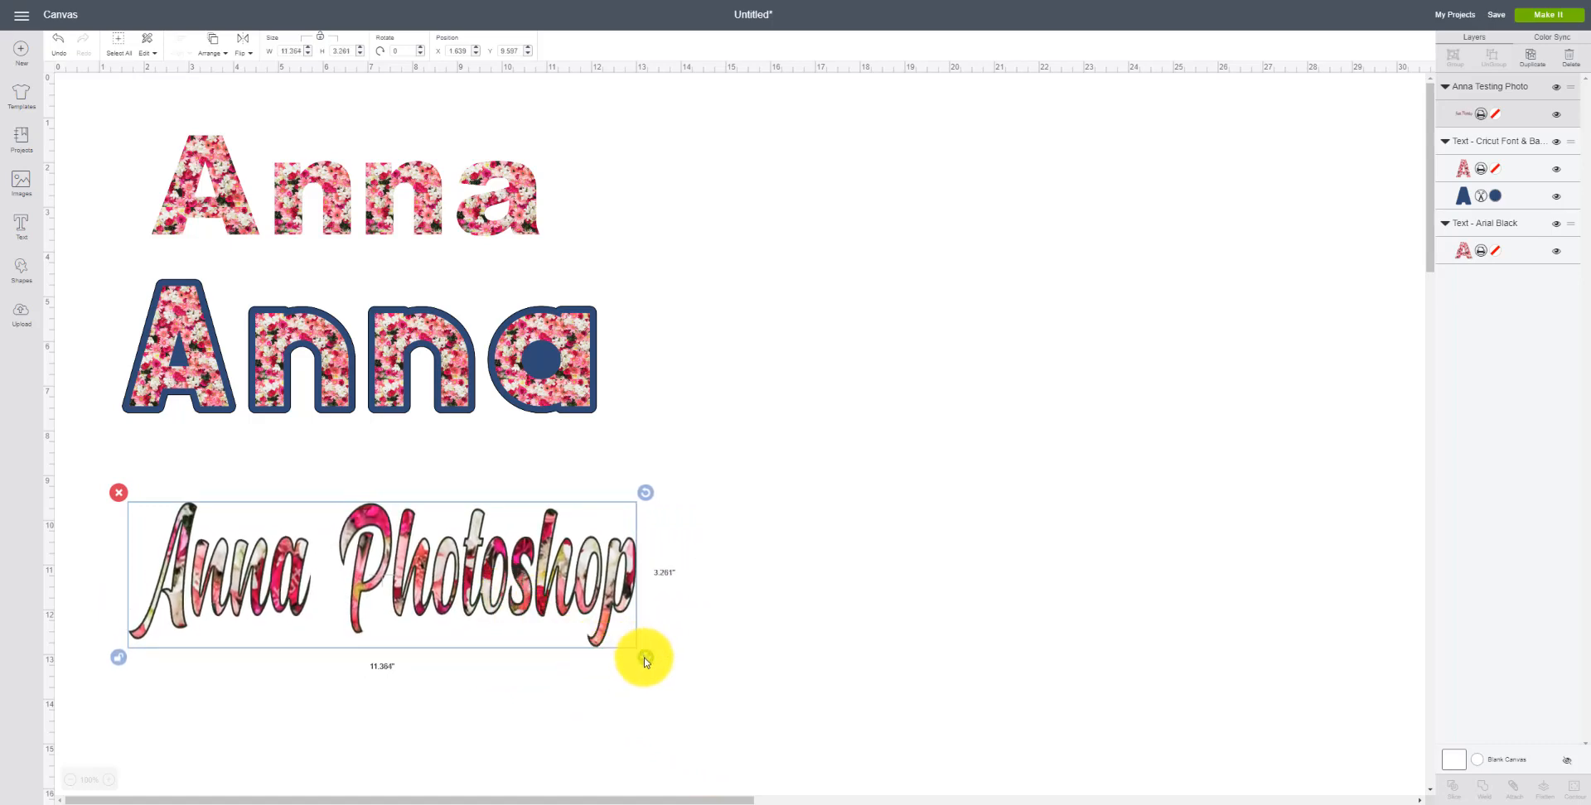
pyautogui.click(118, 657)
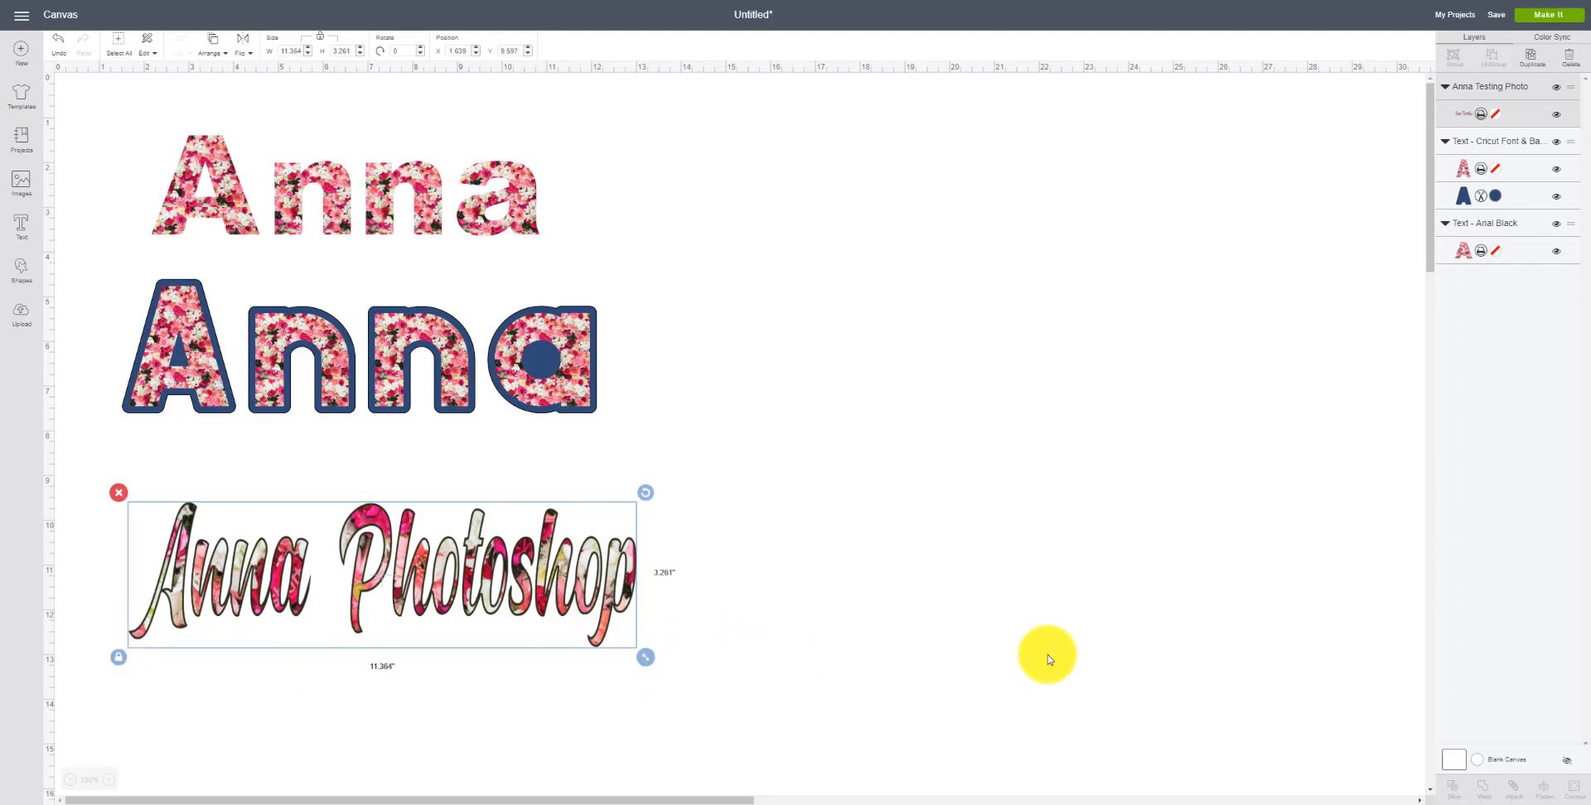
# Step: Change the blank canvas colour to light purple and nudge the Anna Photoshop image upward
pyautogui.click(1482, 763)
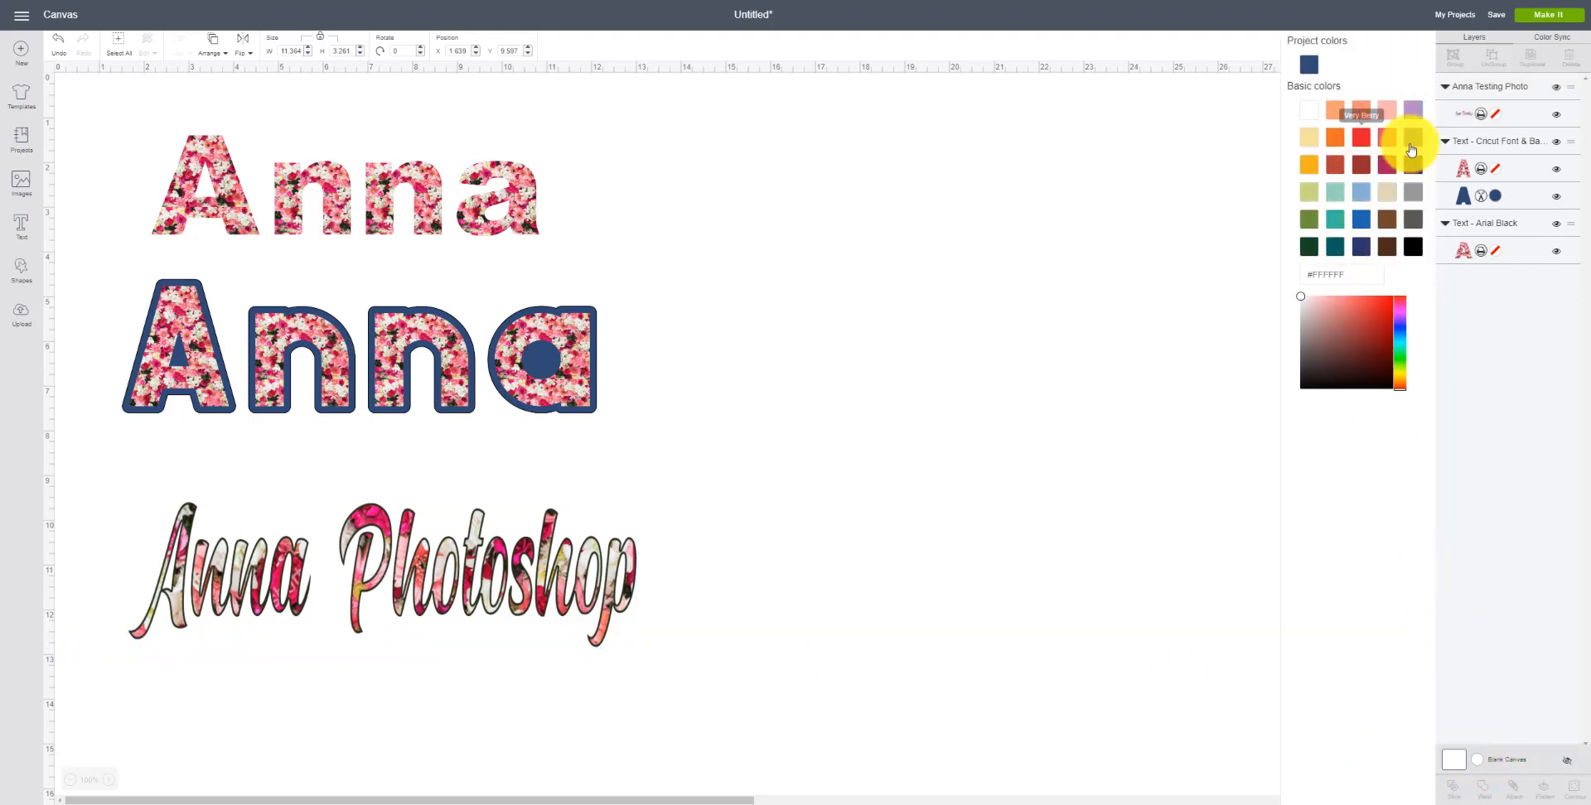
pyautogui.click(1413, 108)
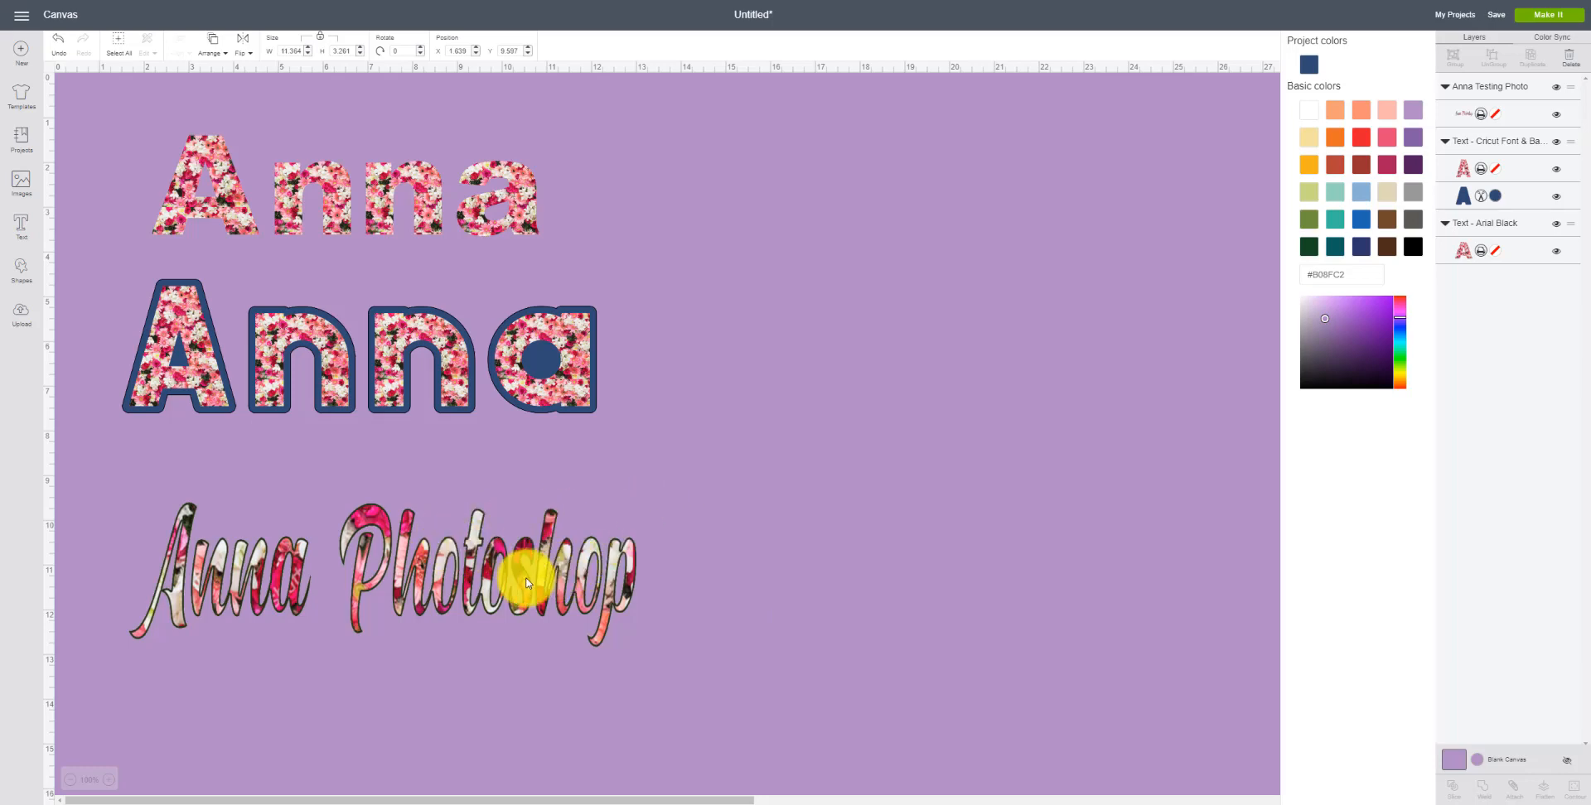
pyautogui.moveTo(522, 583); pyautogui.dragTo(522, 536)
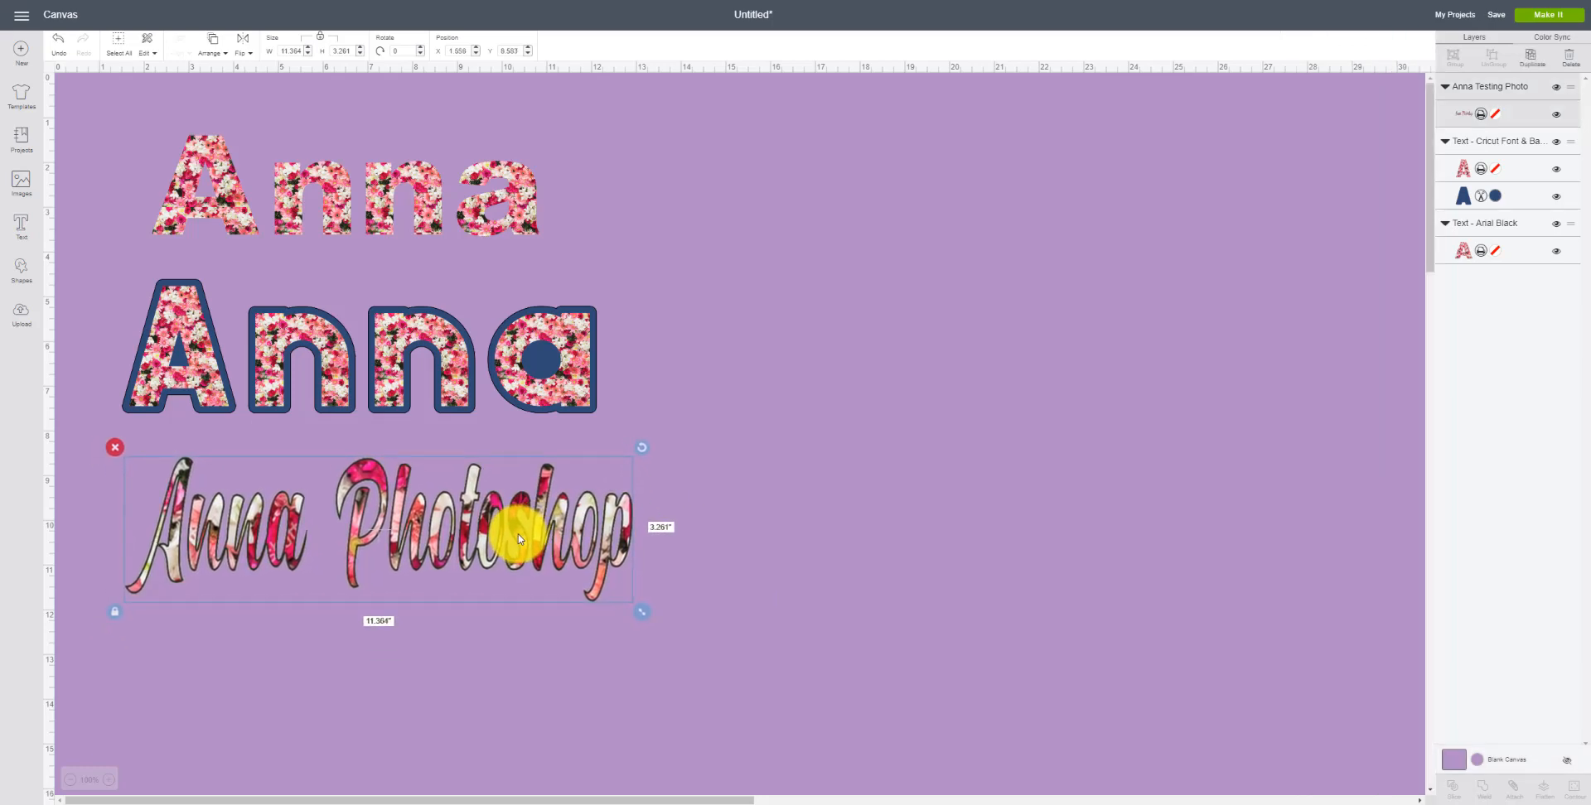